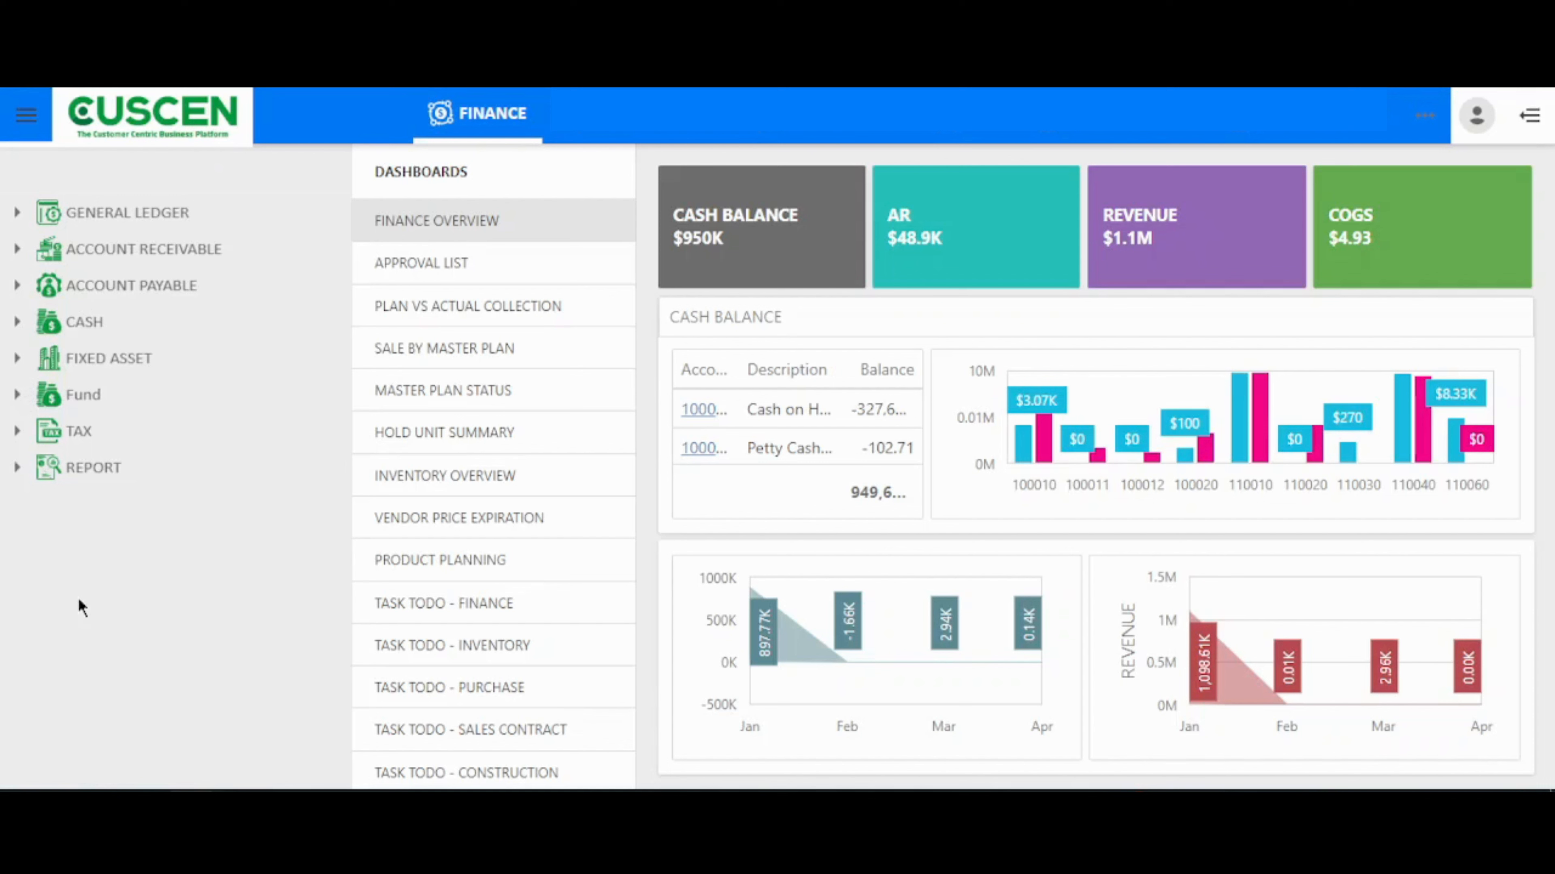
Open the accounts payable purchase invoices and create an invoice from the first receipt in the waiting list
left_click(109, 293)
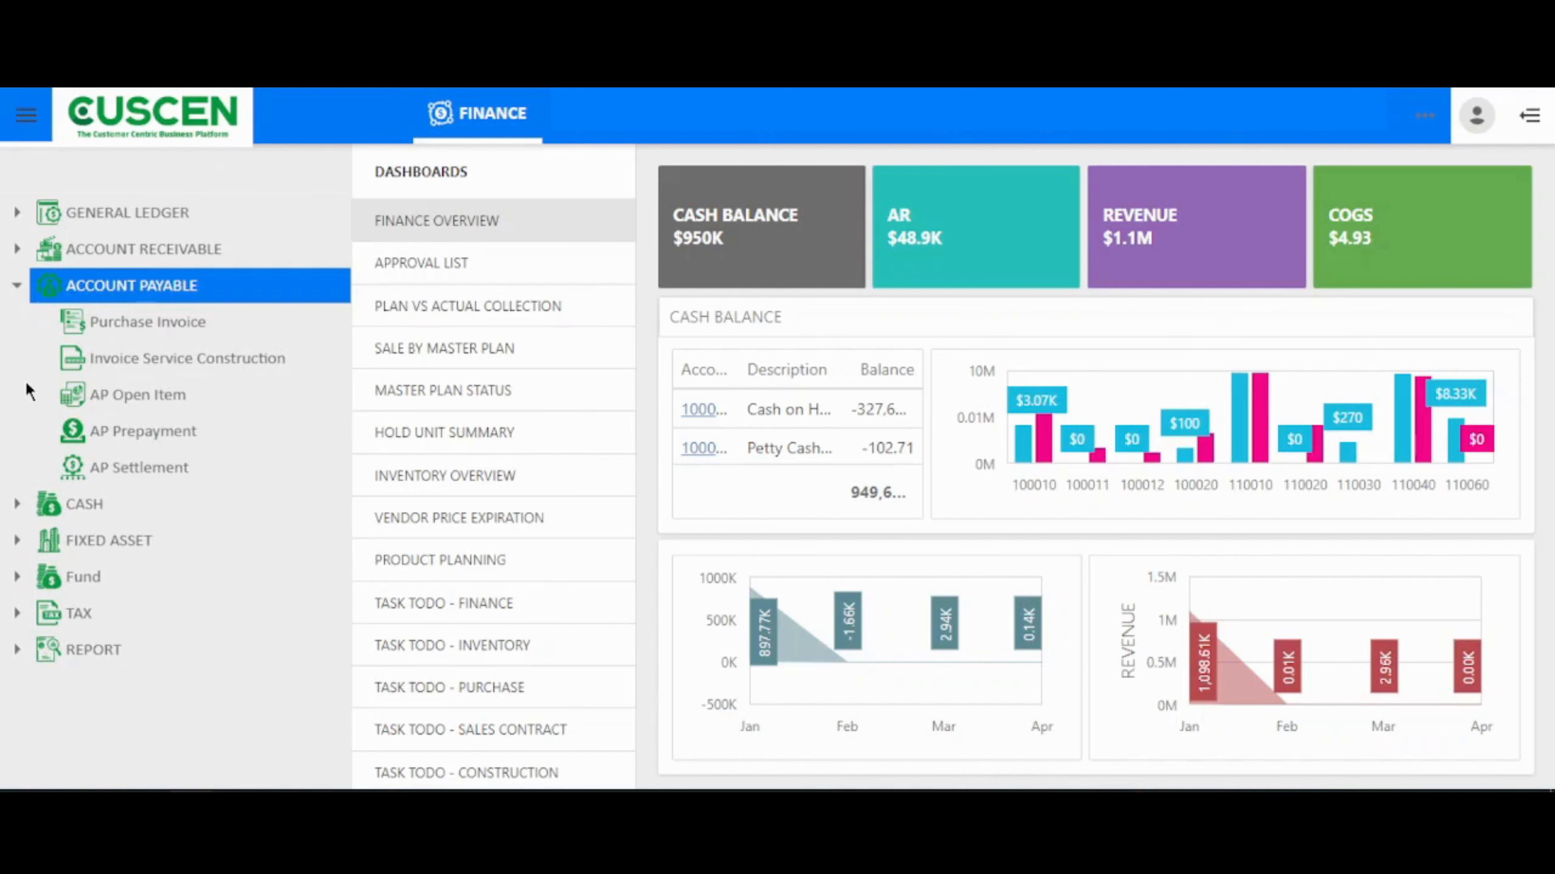
left_click(147, 324)
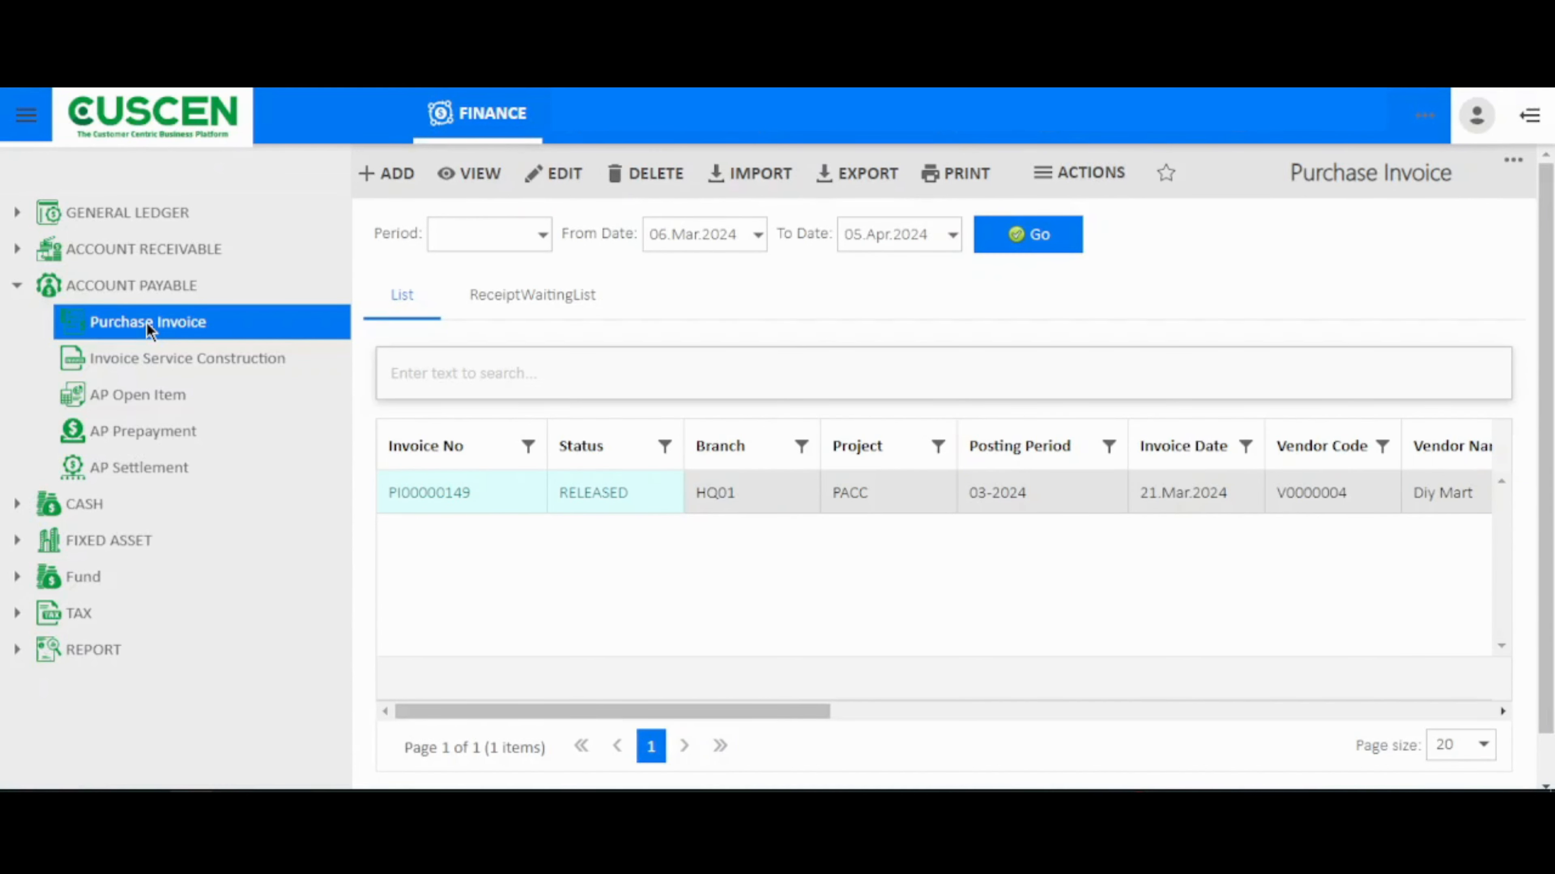
left_click(515, 312)
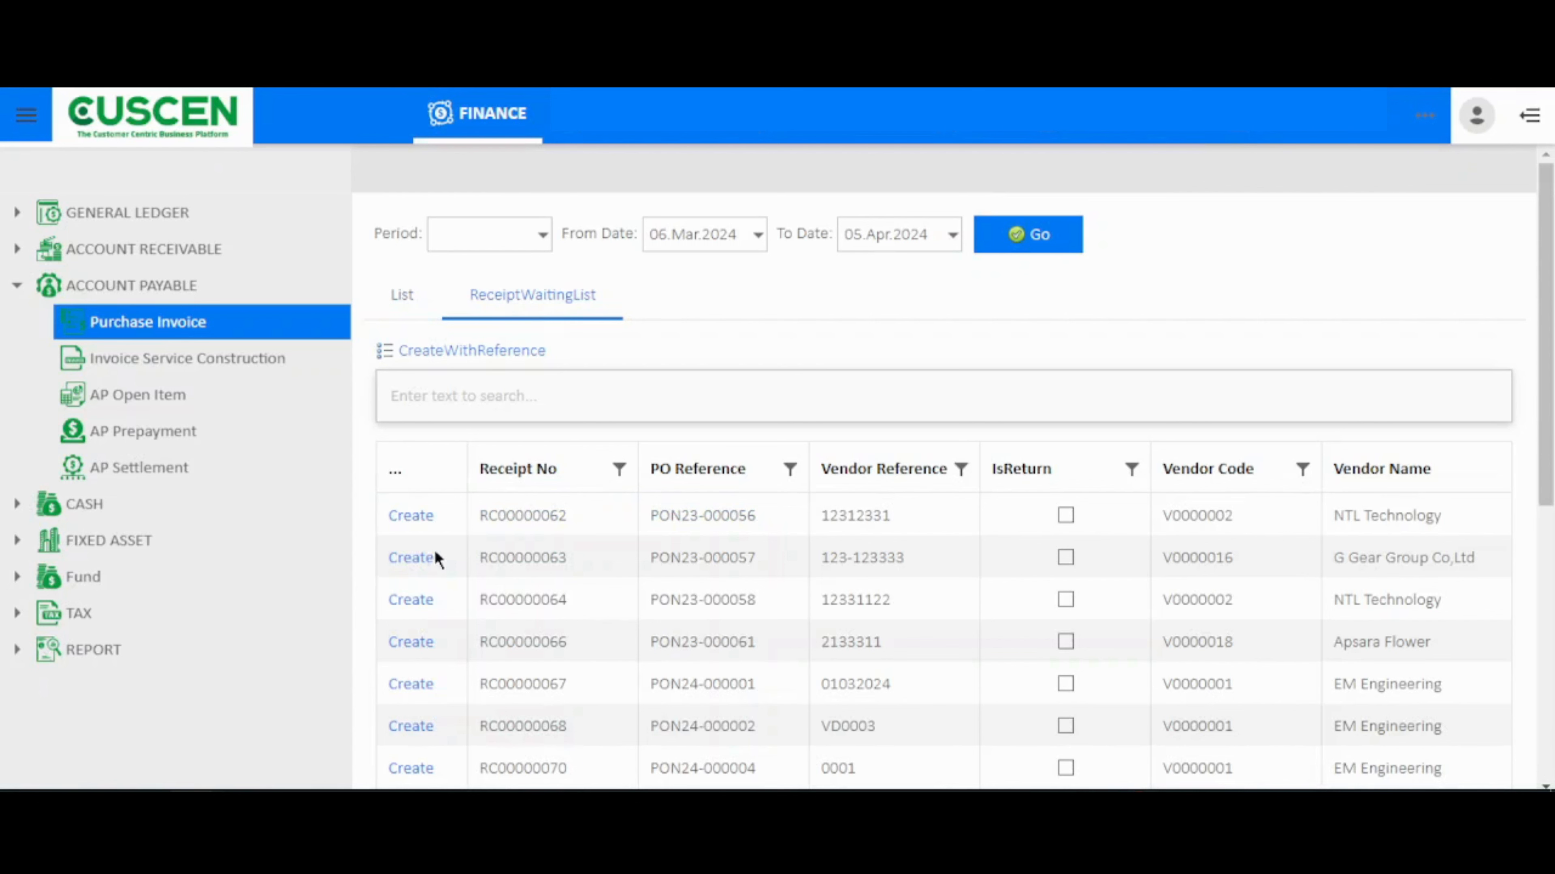
left_click(402, 518)
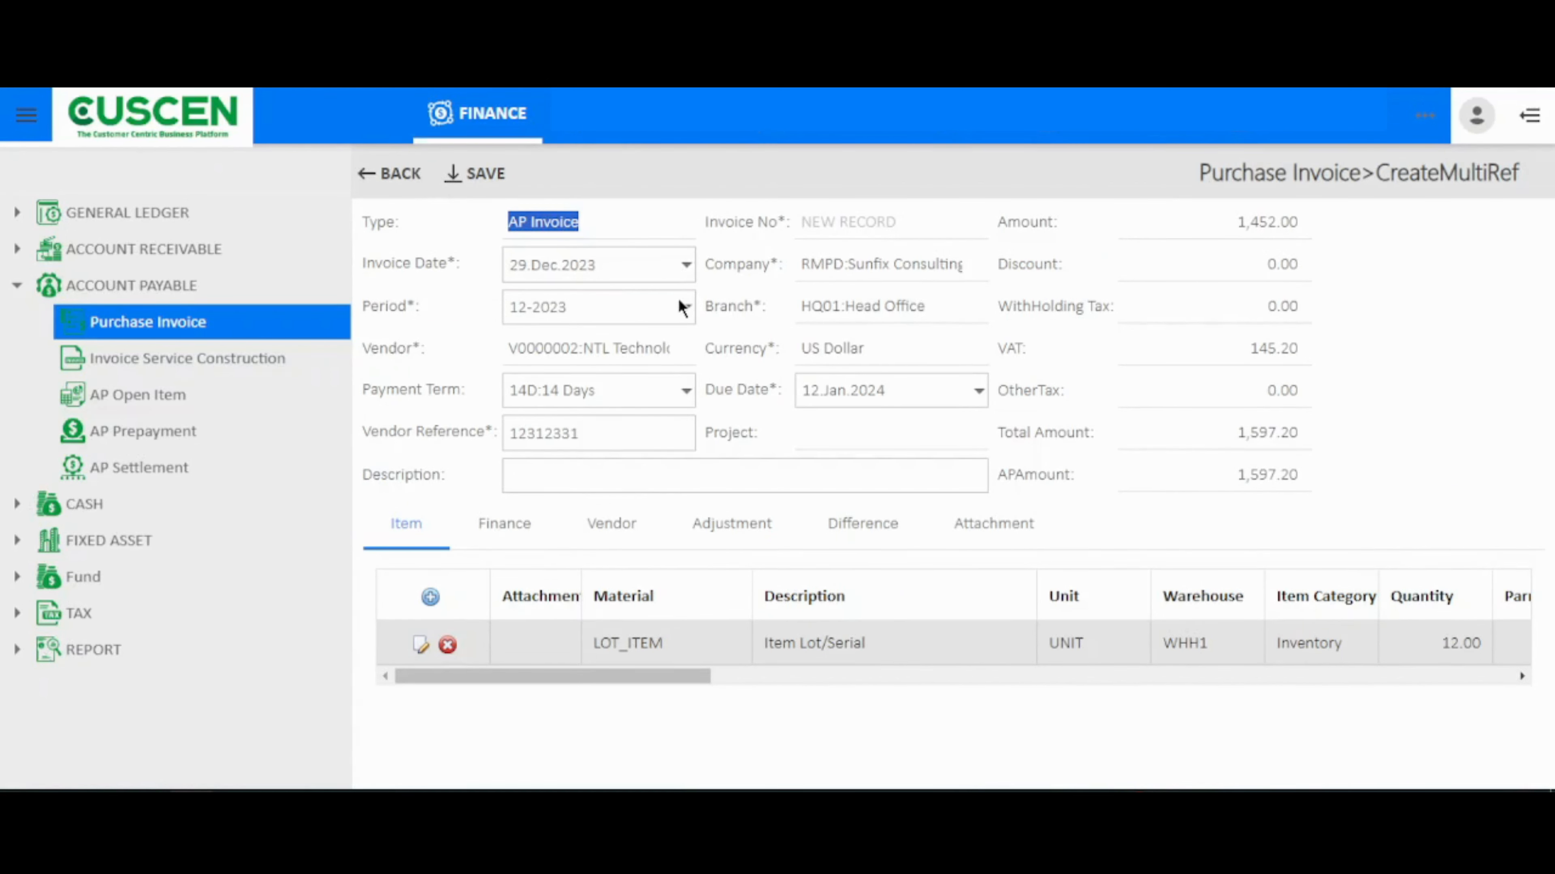
Set the invoice date to 05.Apr.2024 and the period to 04-2024
left_click(687, 269)
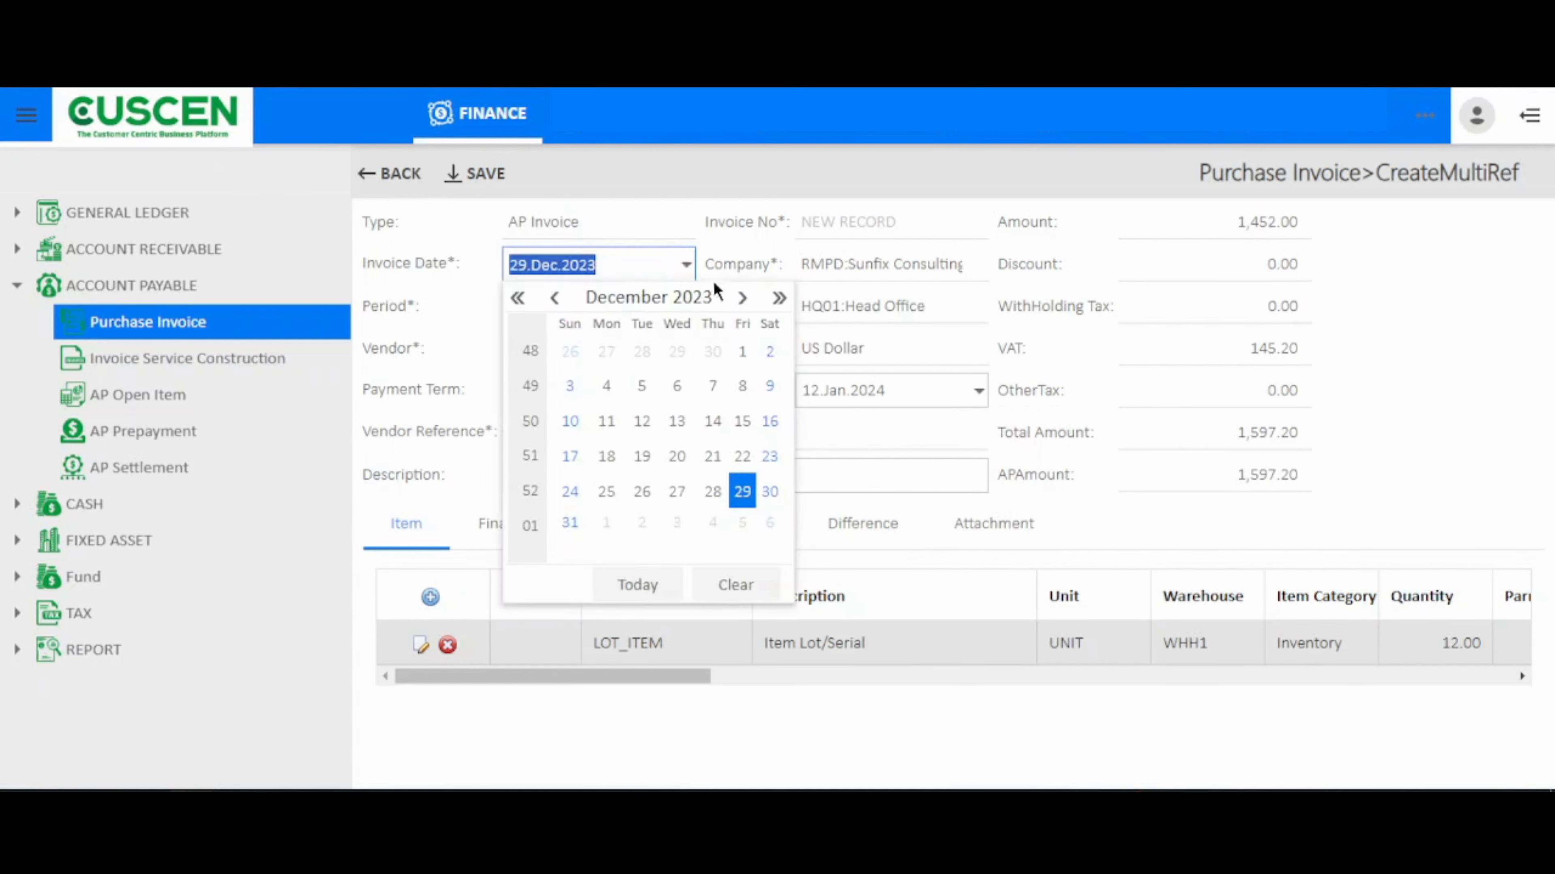
left_click(725, 297)
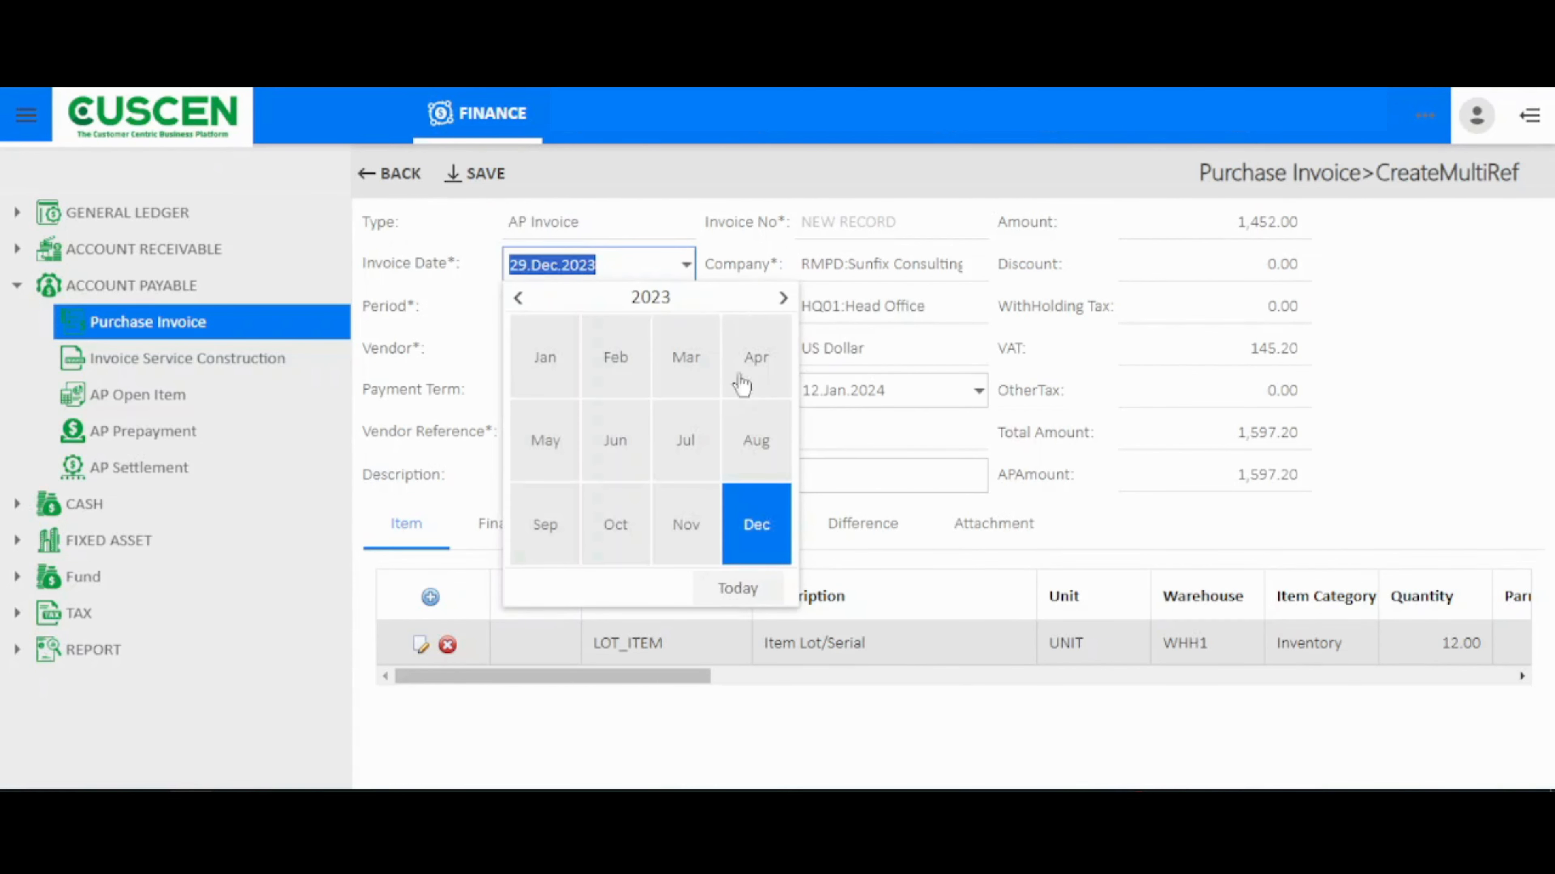
left_click(785, 298)
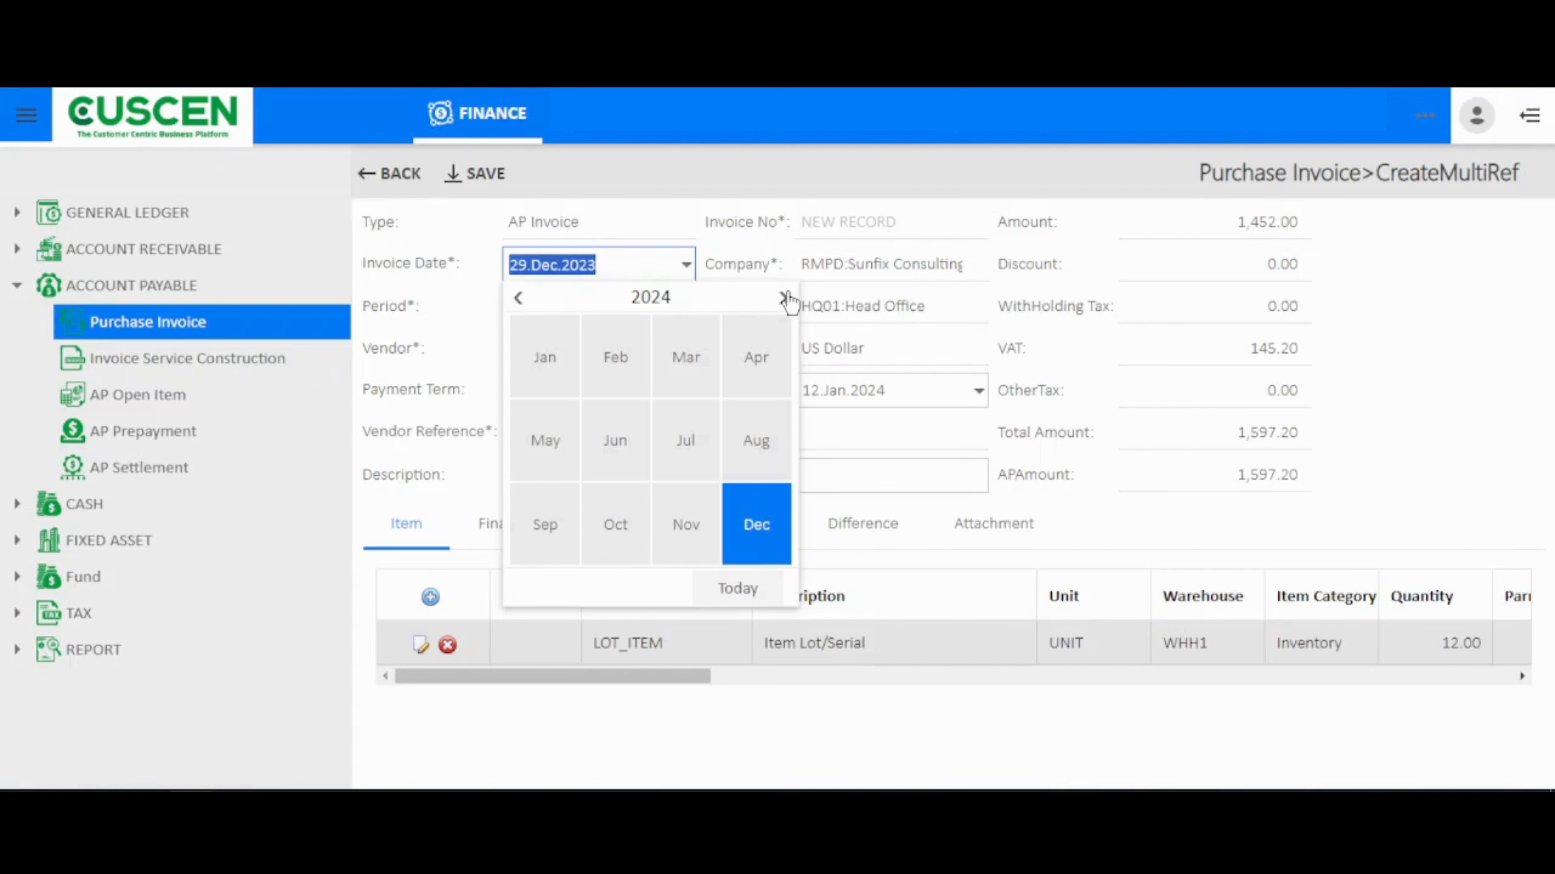
left_click(746, 367)
left_click(742, 347)
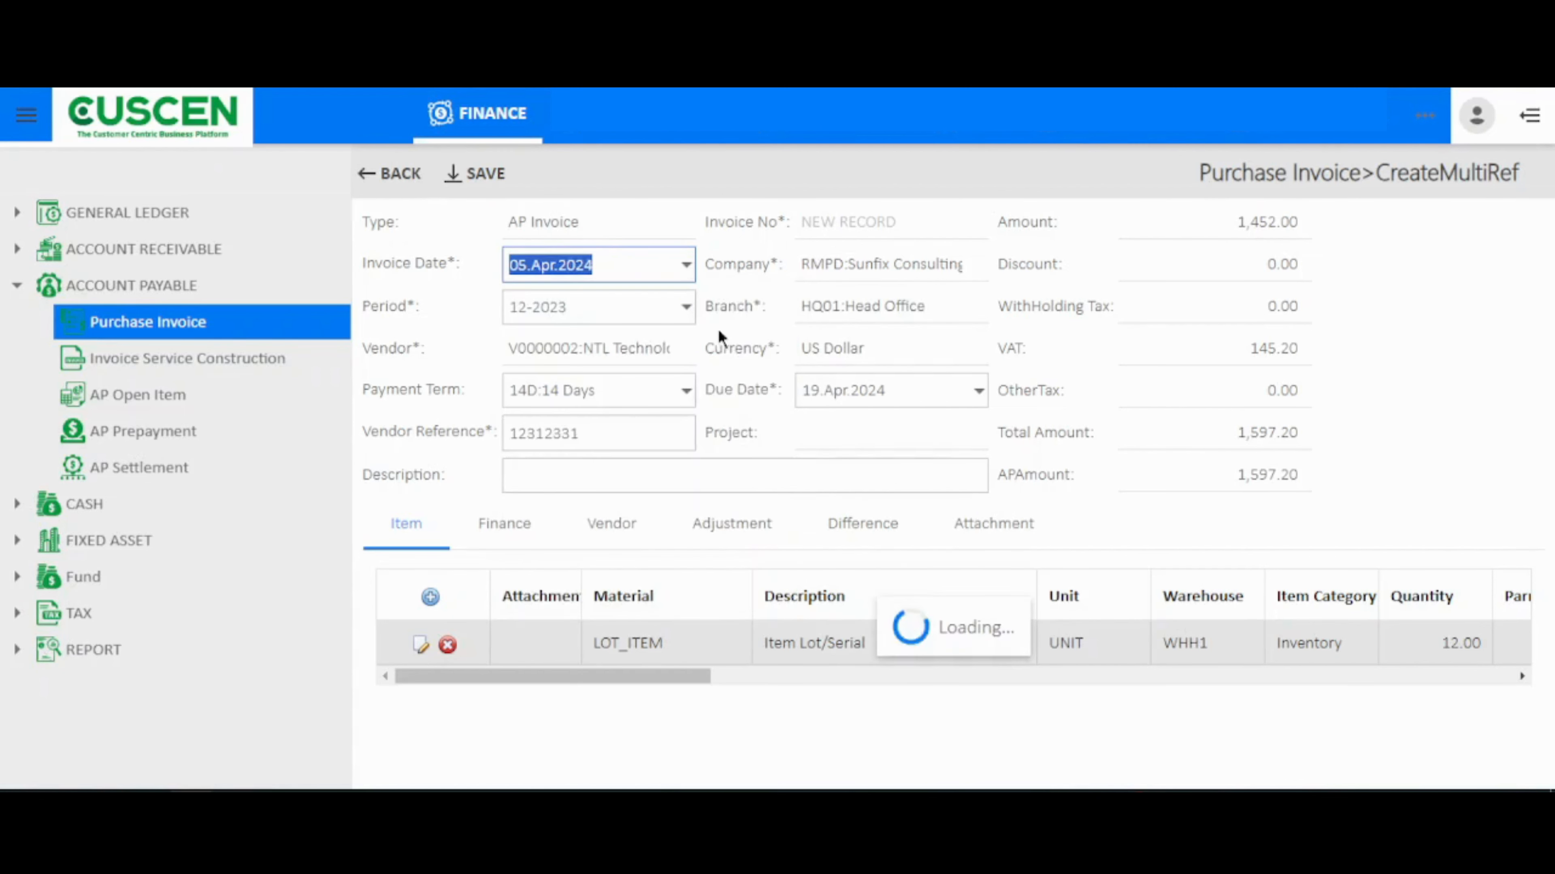
left_click(686, 307)
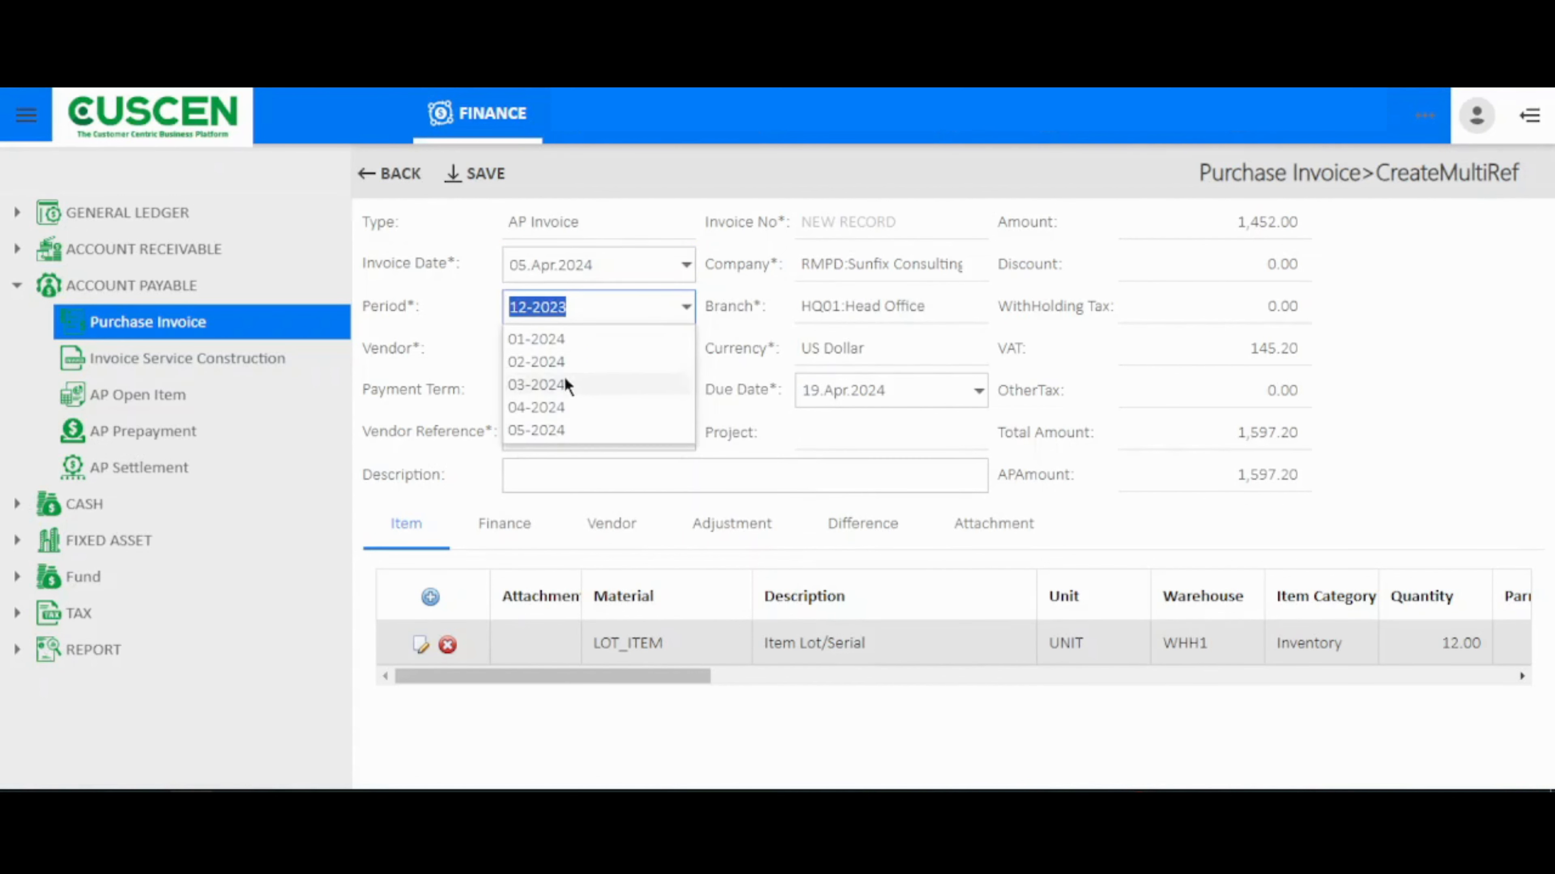
left_click(548, 406)
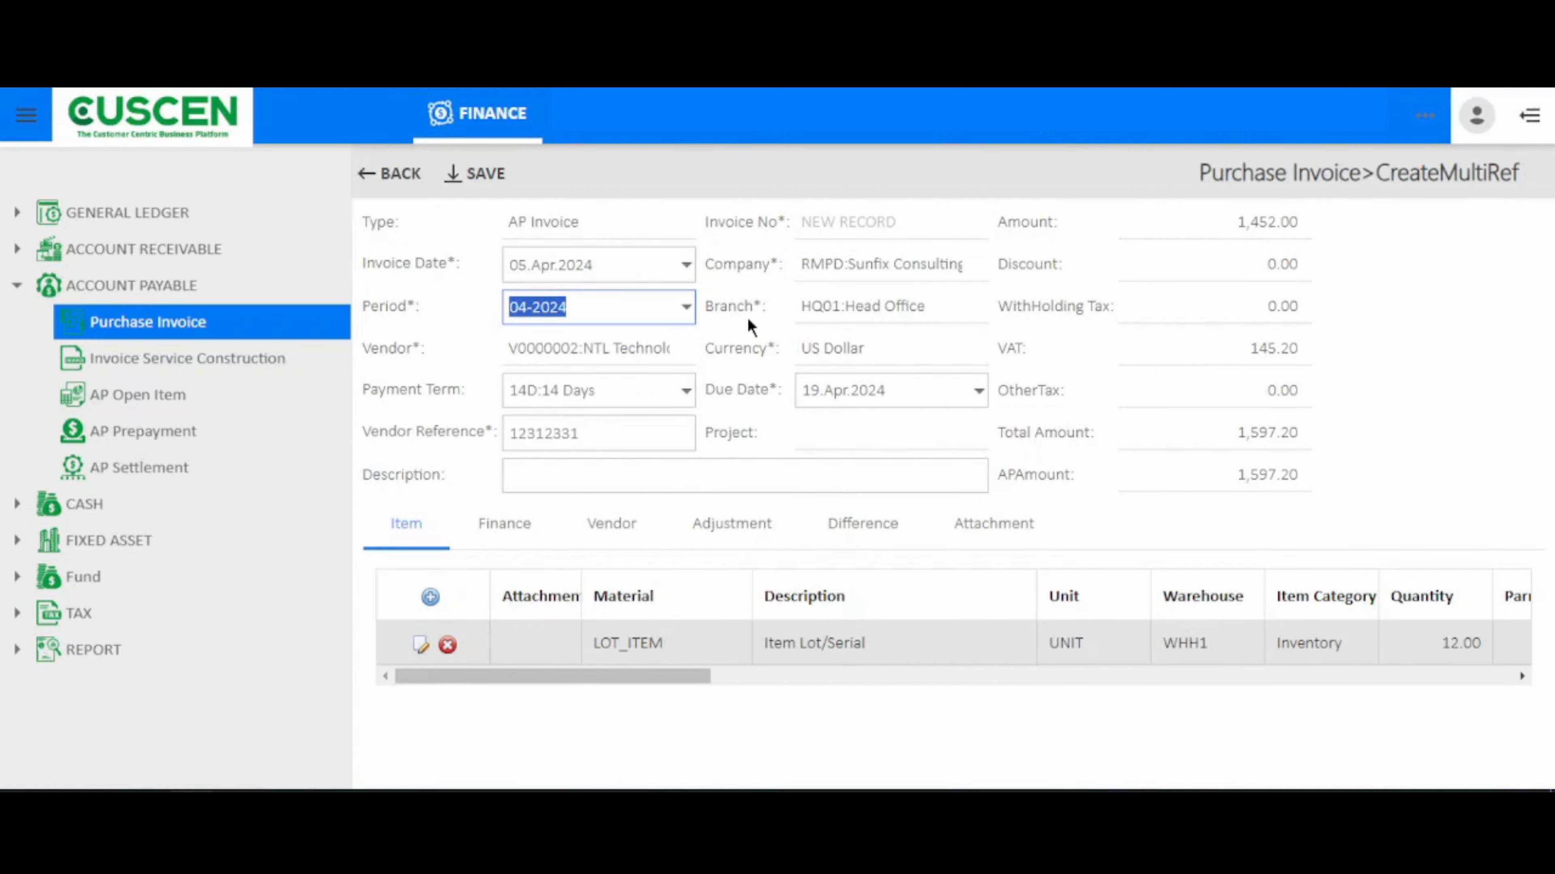
Enter "Testing" as the purchase invoice's description
left_click(655, 479)
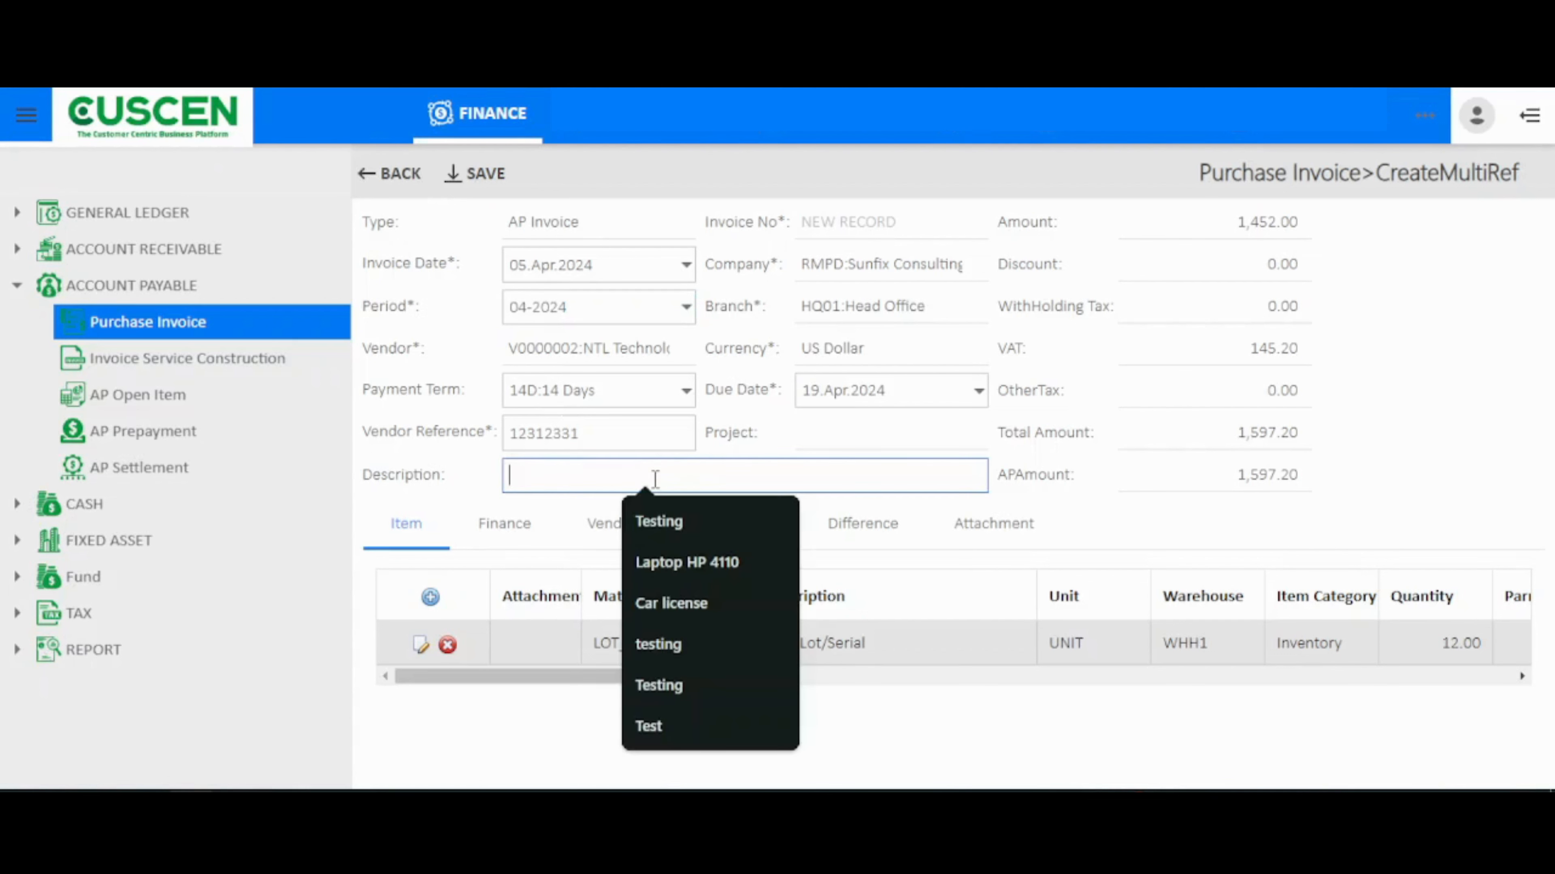
type("Testing")
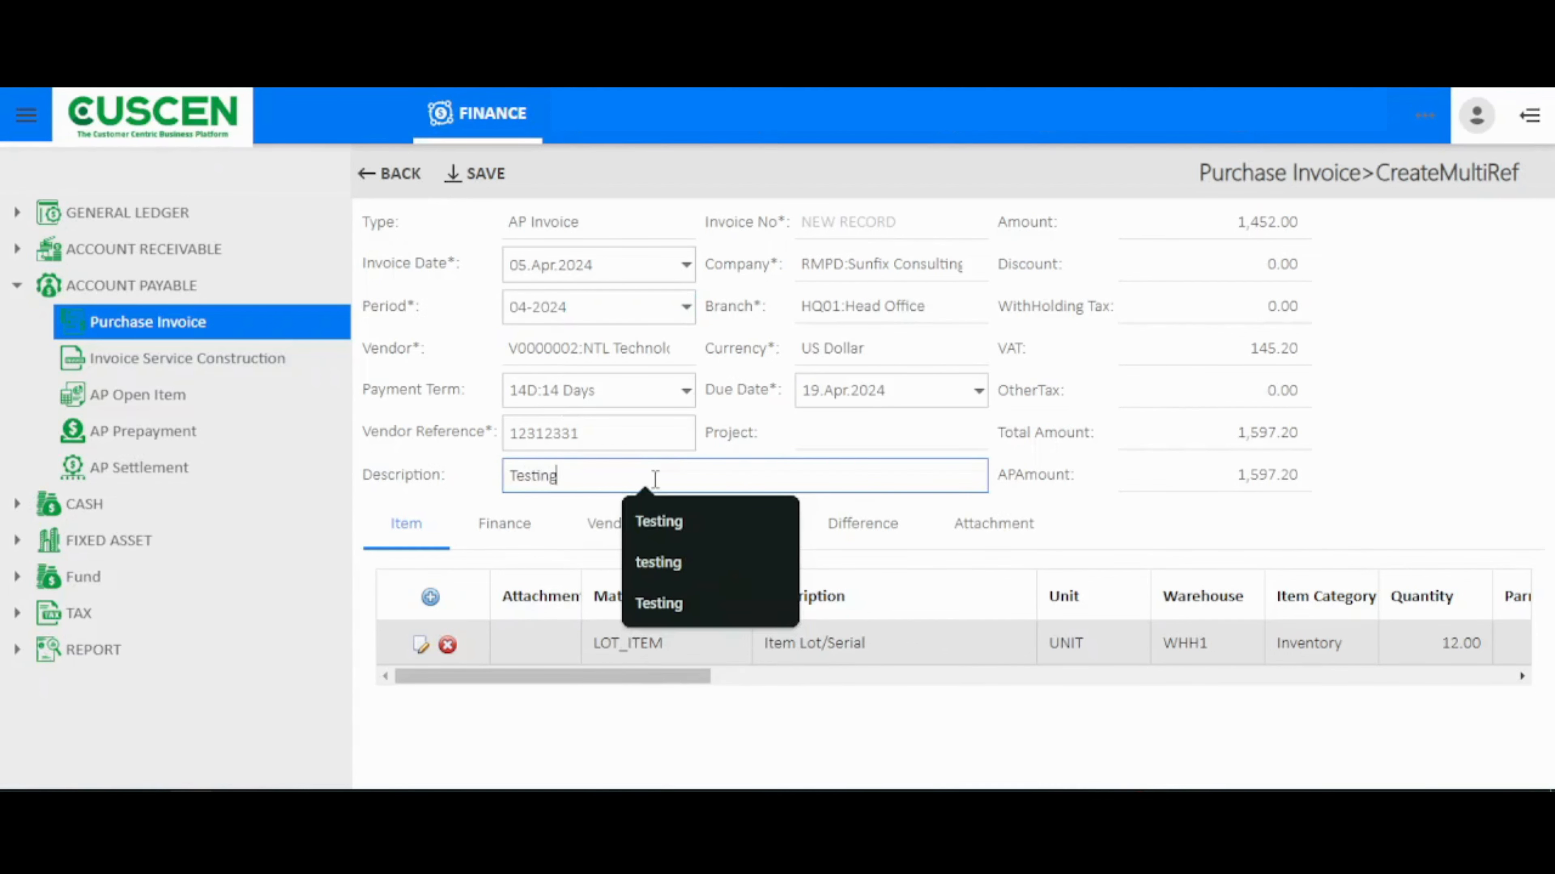
left_click(718, 447)
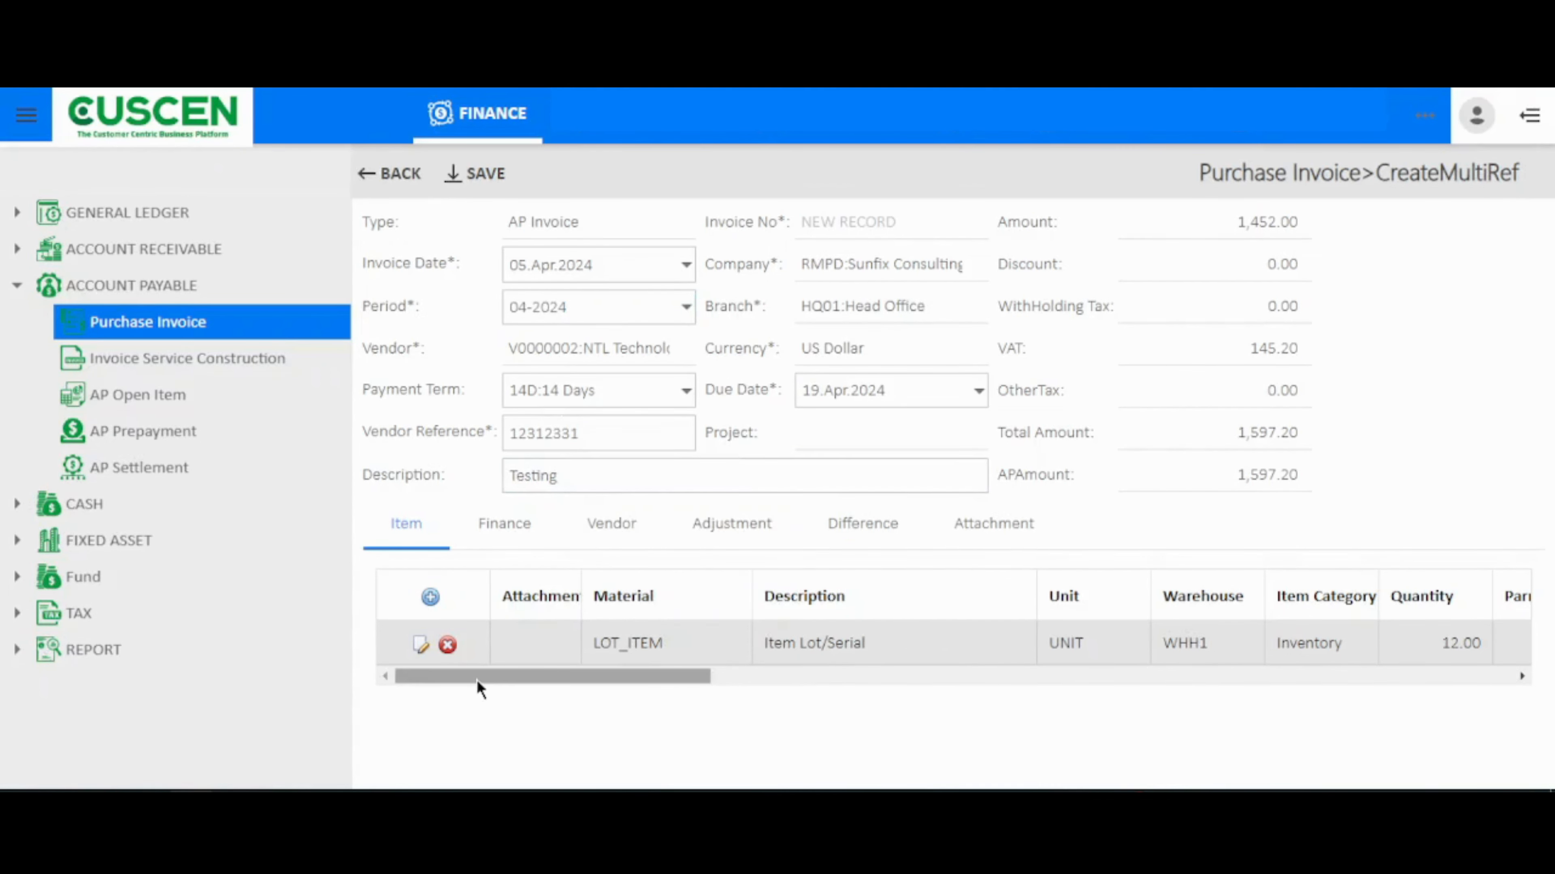
Check the item line's quantity, price and tax details, and save the purchase invoice
left_click_drag(473, 678, 513, 680)
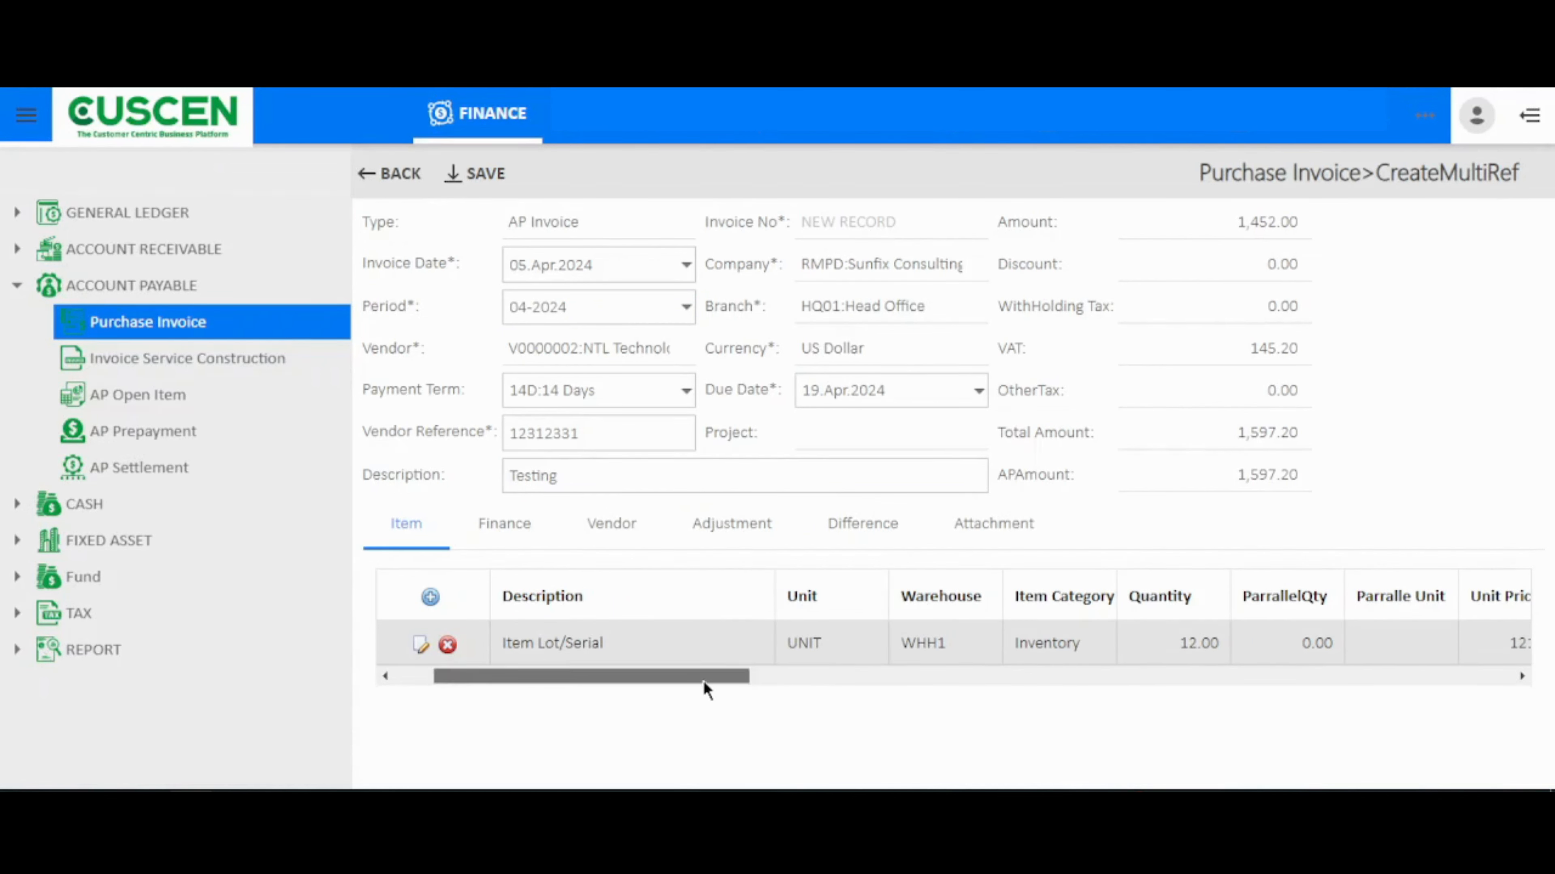
left_click_drag(703, 680, 766, 677)
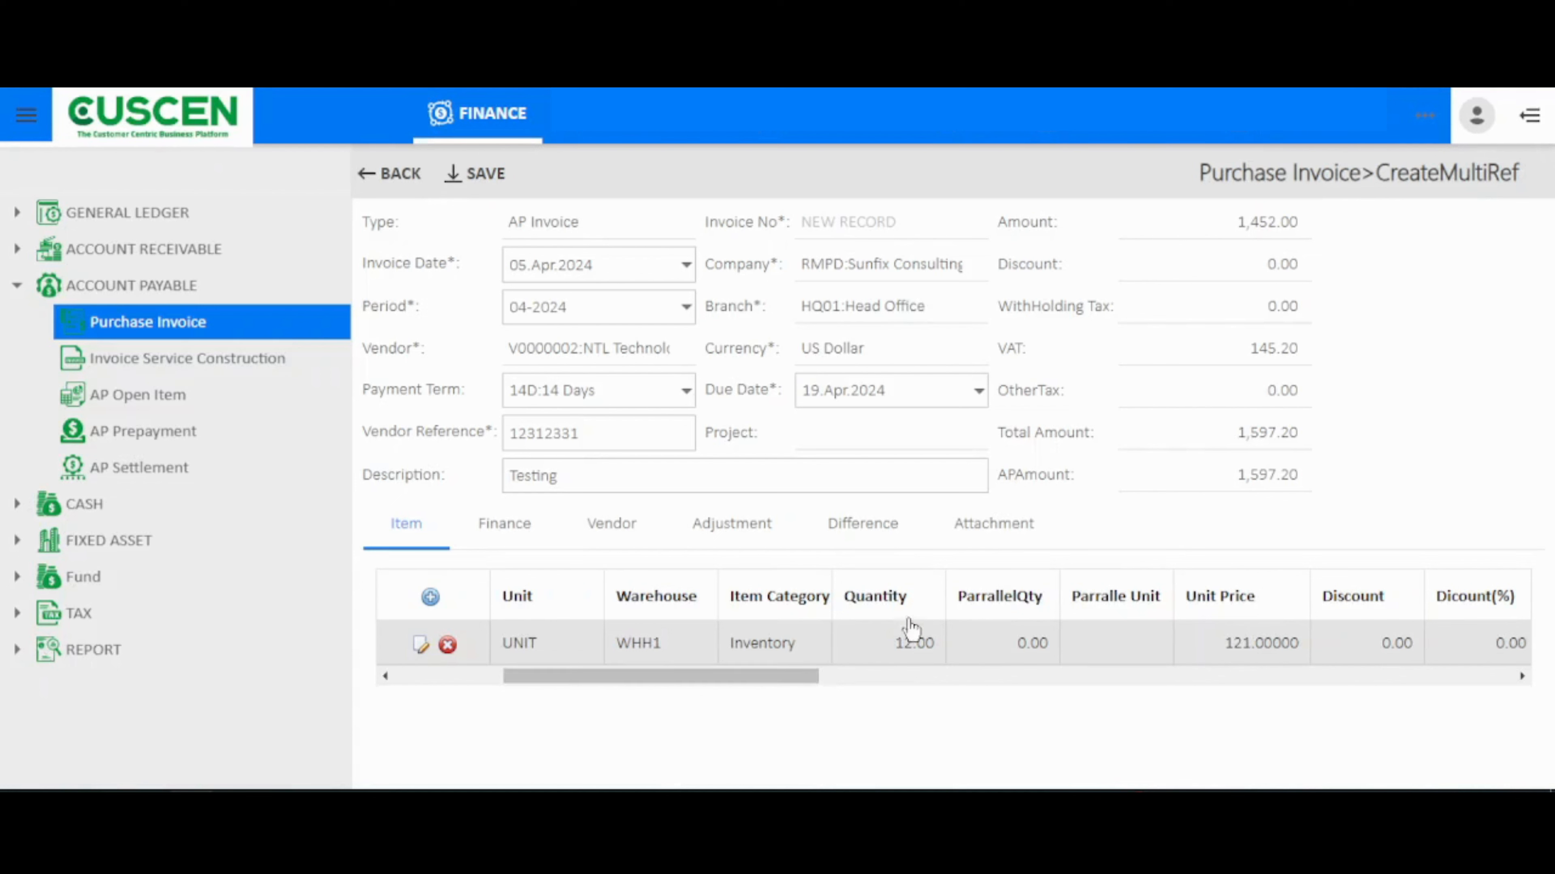
left_click_drag(757, 678, 1111, 674)
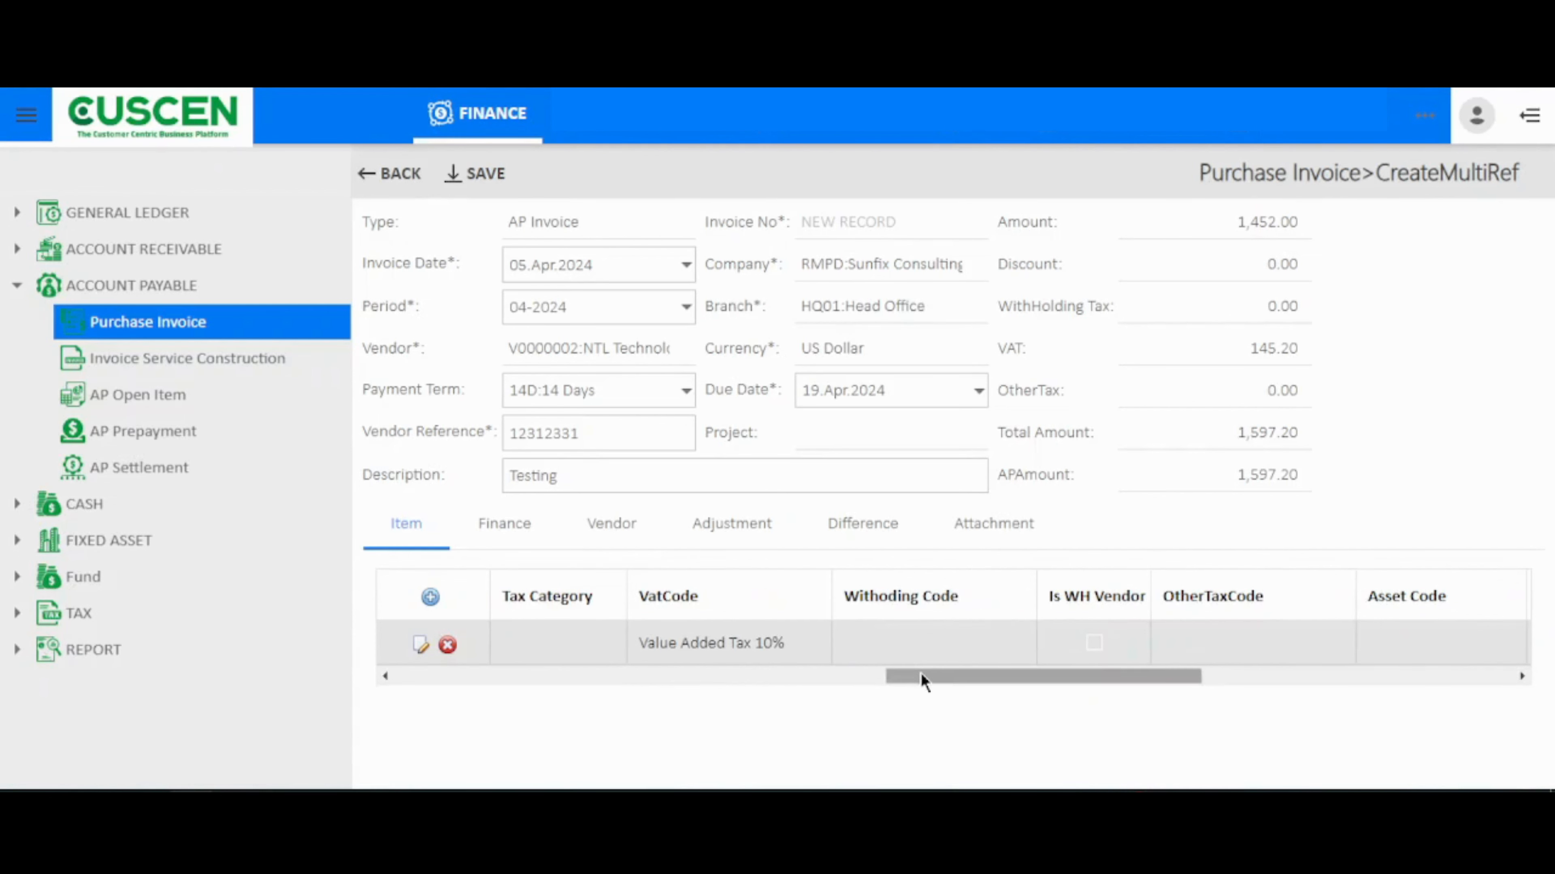
left_click_drag(922, 680, 385, 680)
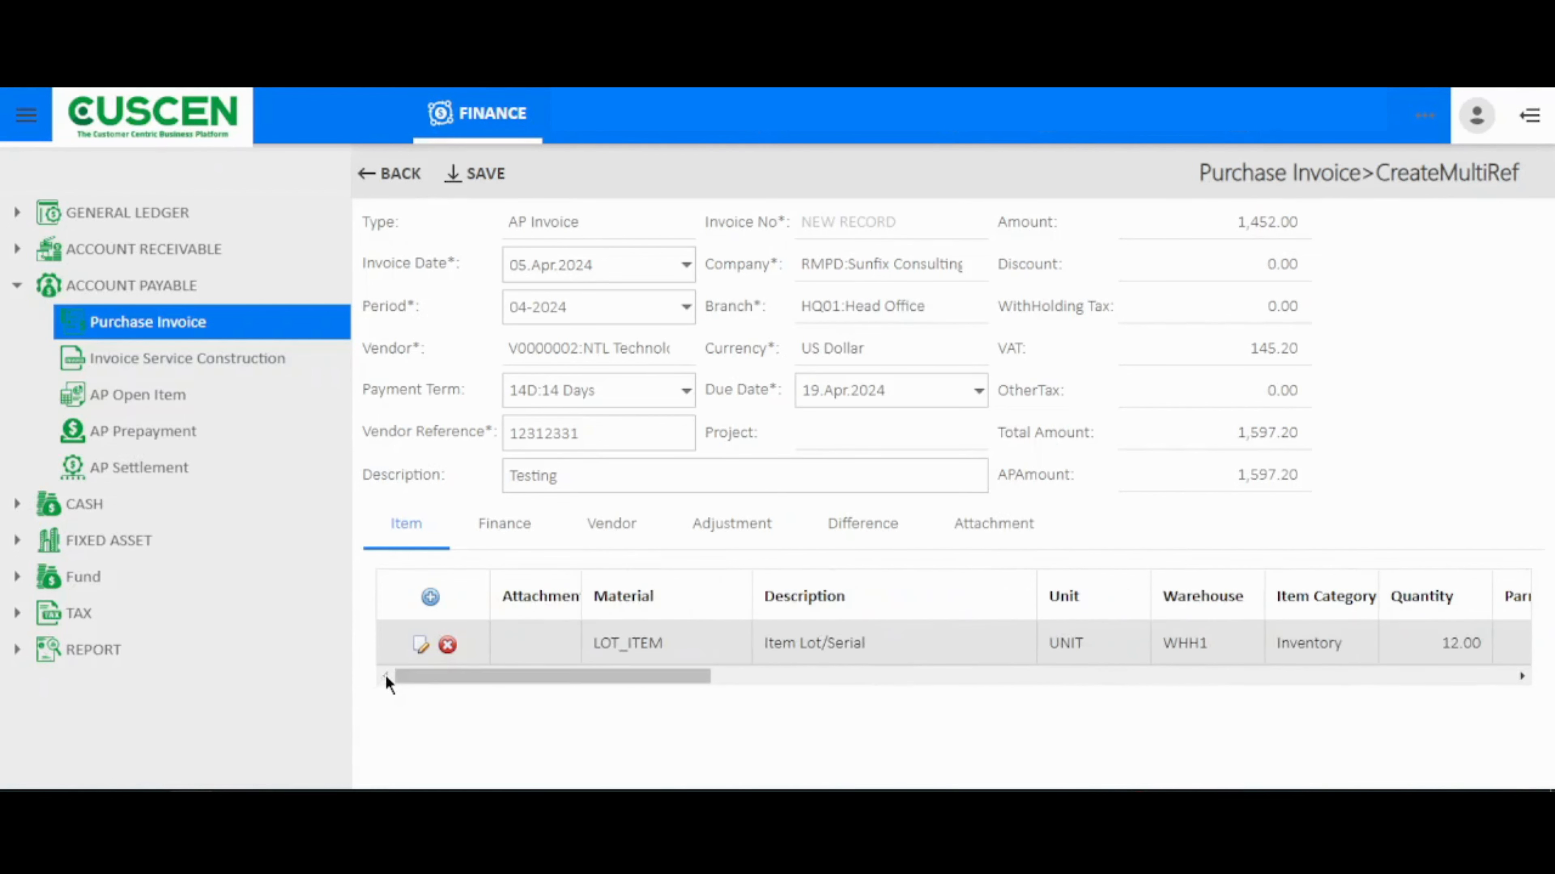
left_click(455, 174)
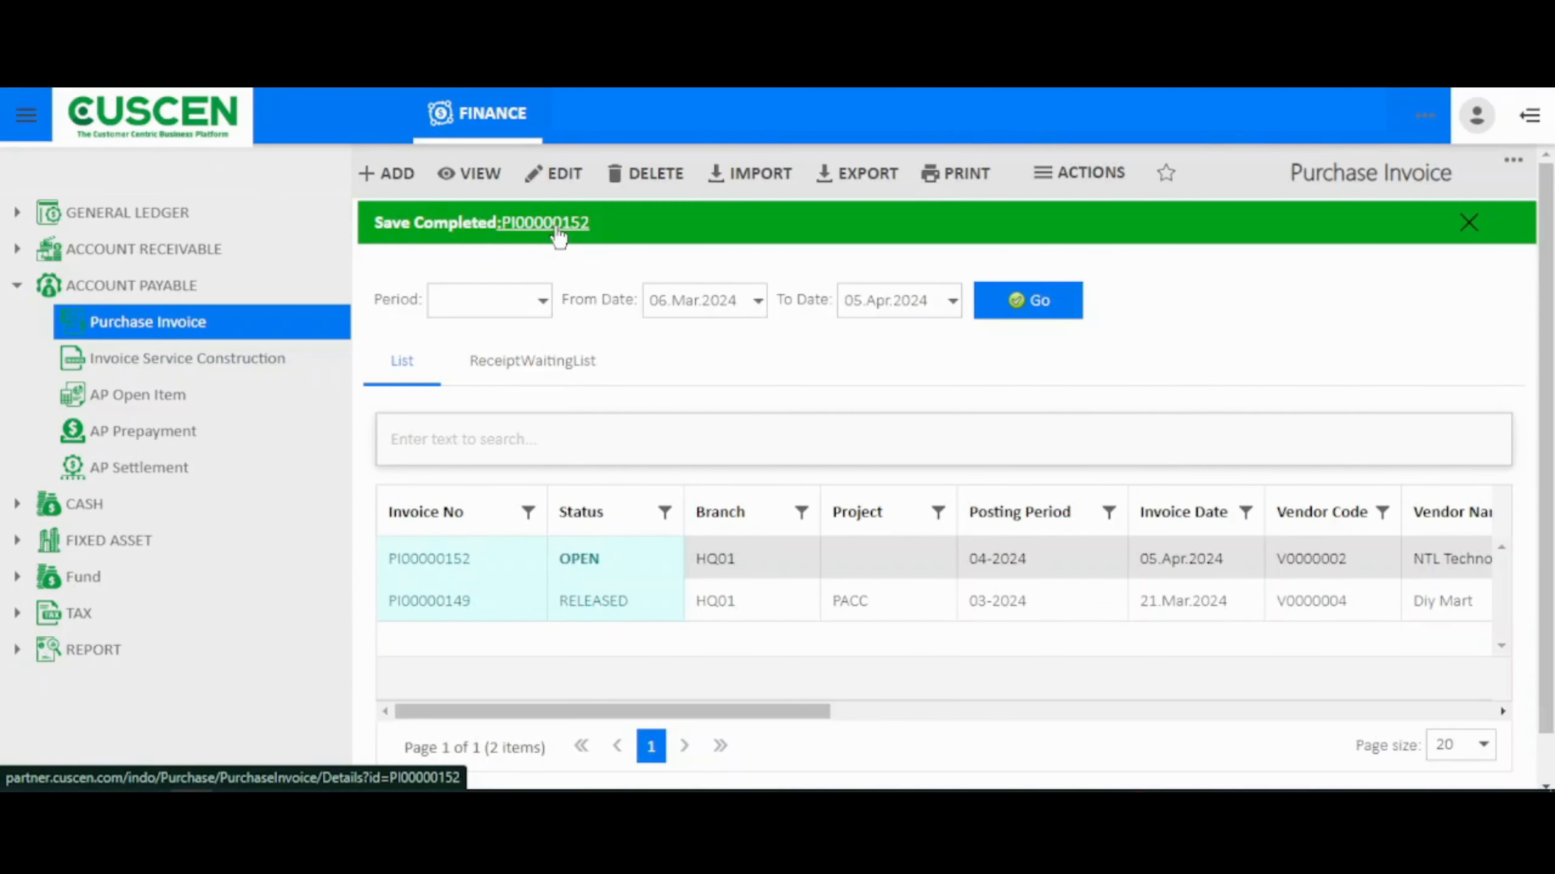
Open the newly saved purchase invoice and release the document, confirming the release
left_click(558, 228)
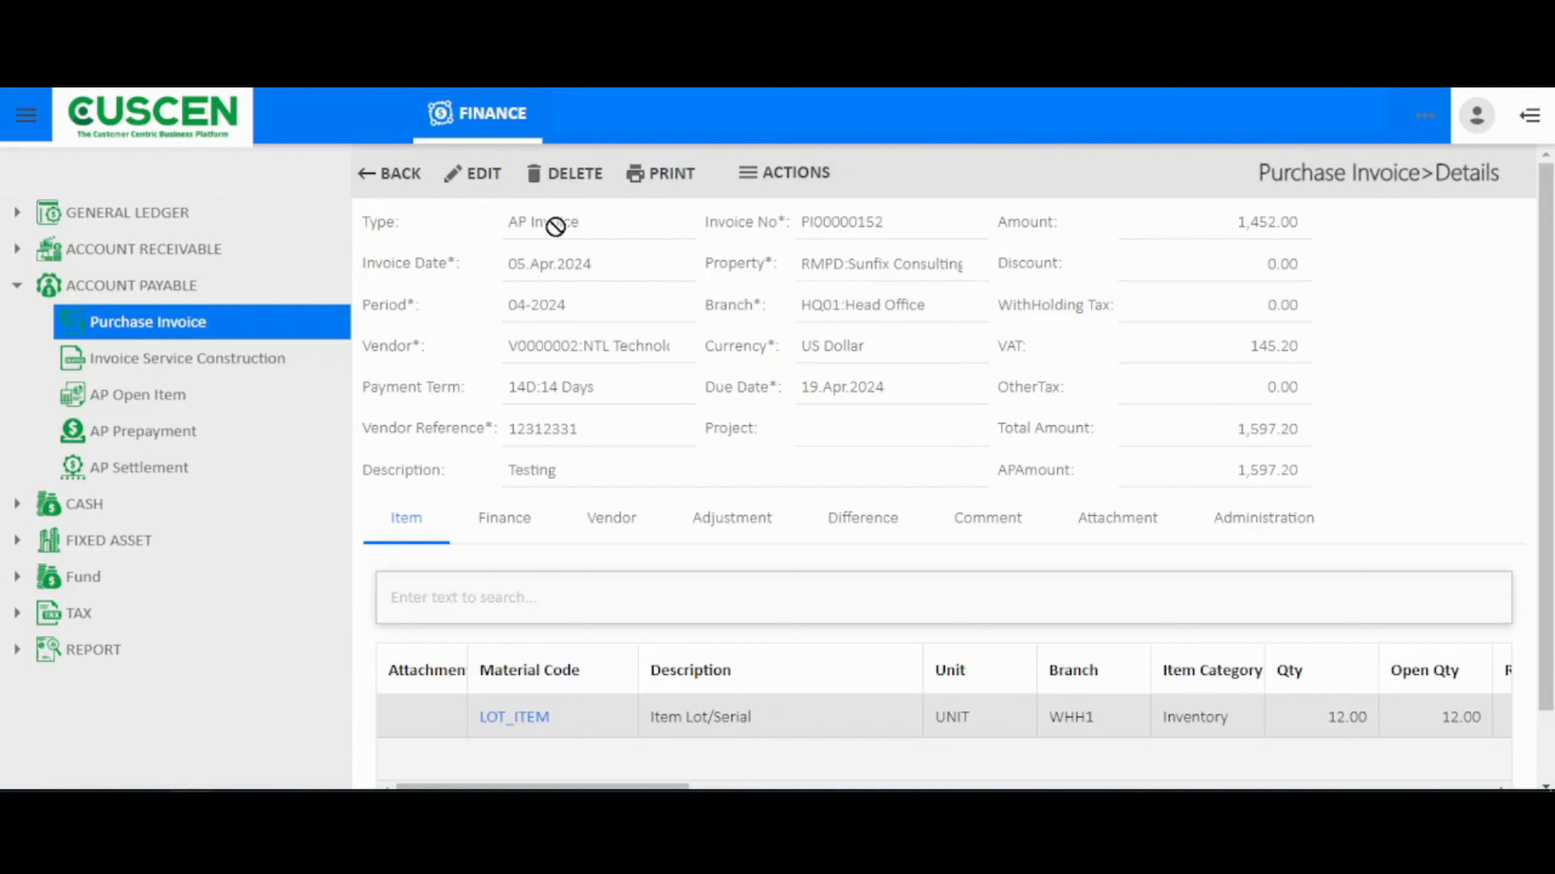
left_click(768, 173)
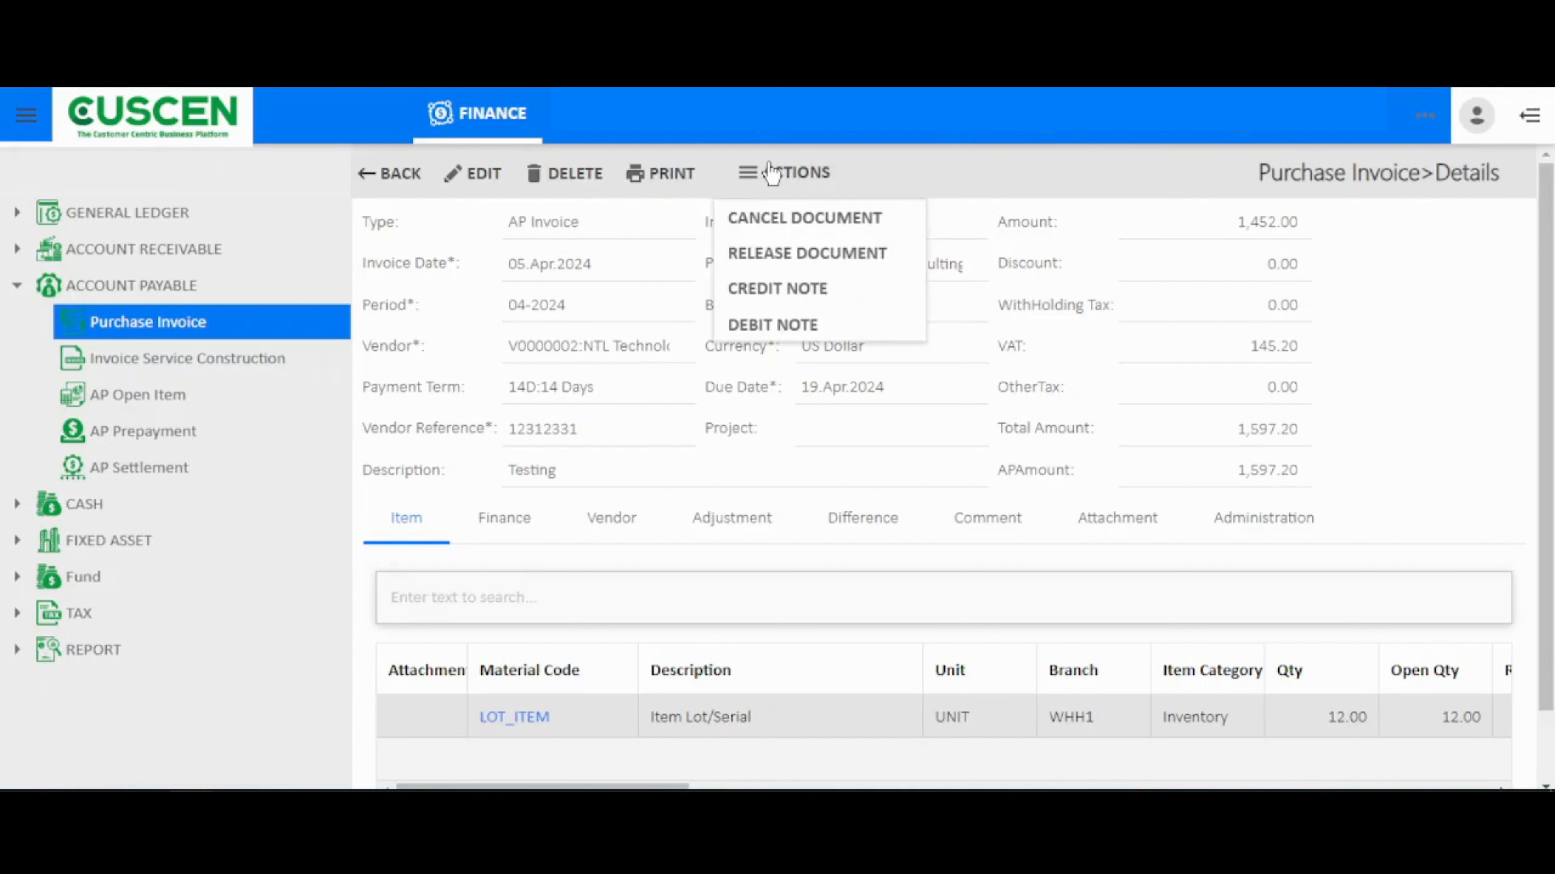
left_click(784, 254)
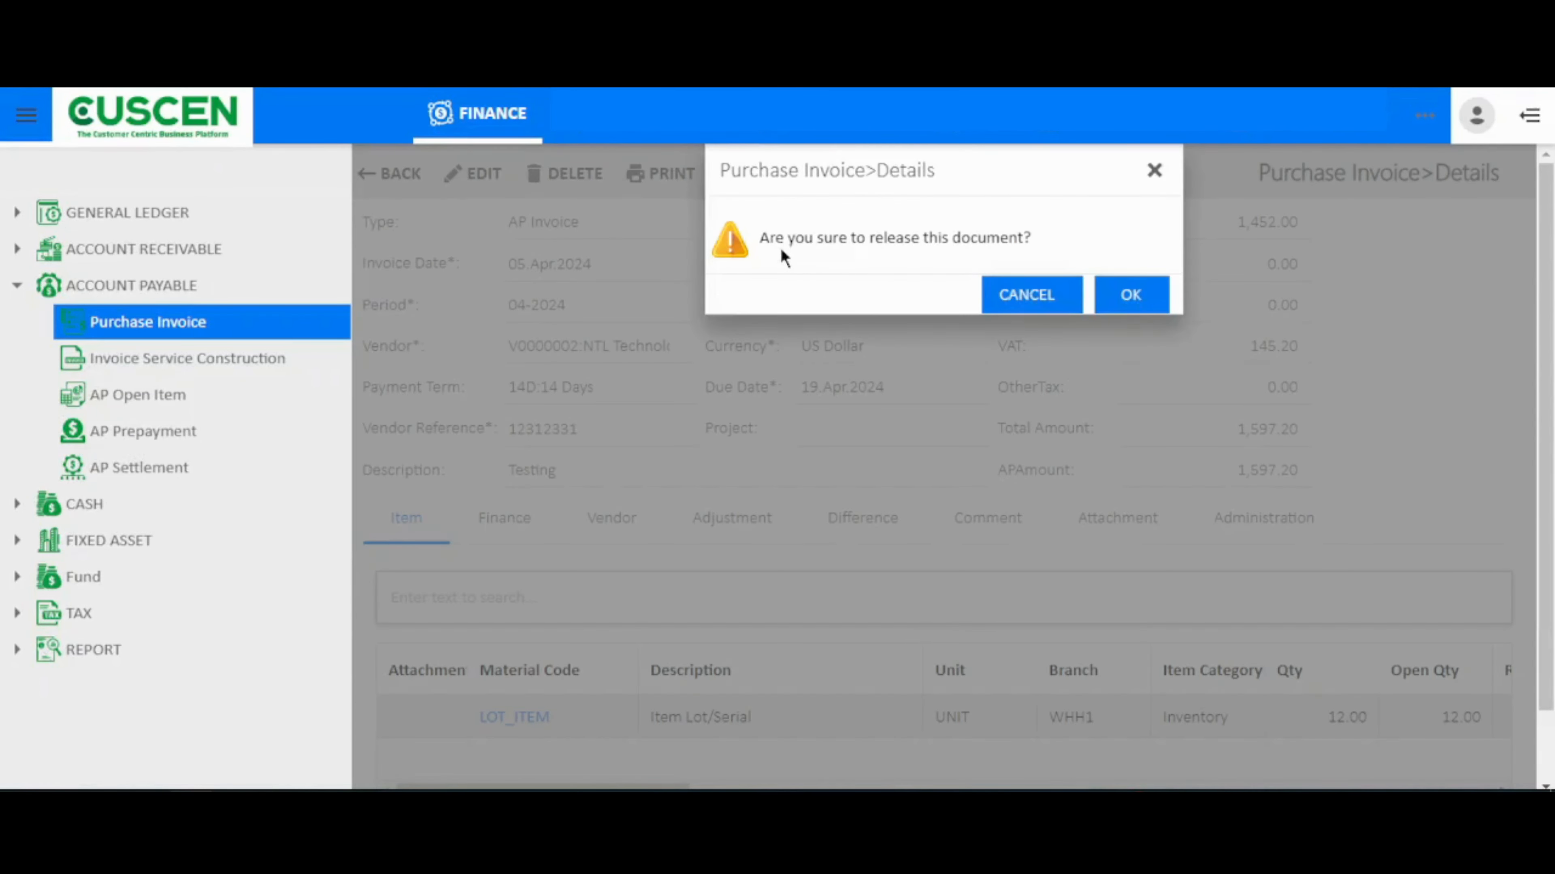
left_click(1111, 294)
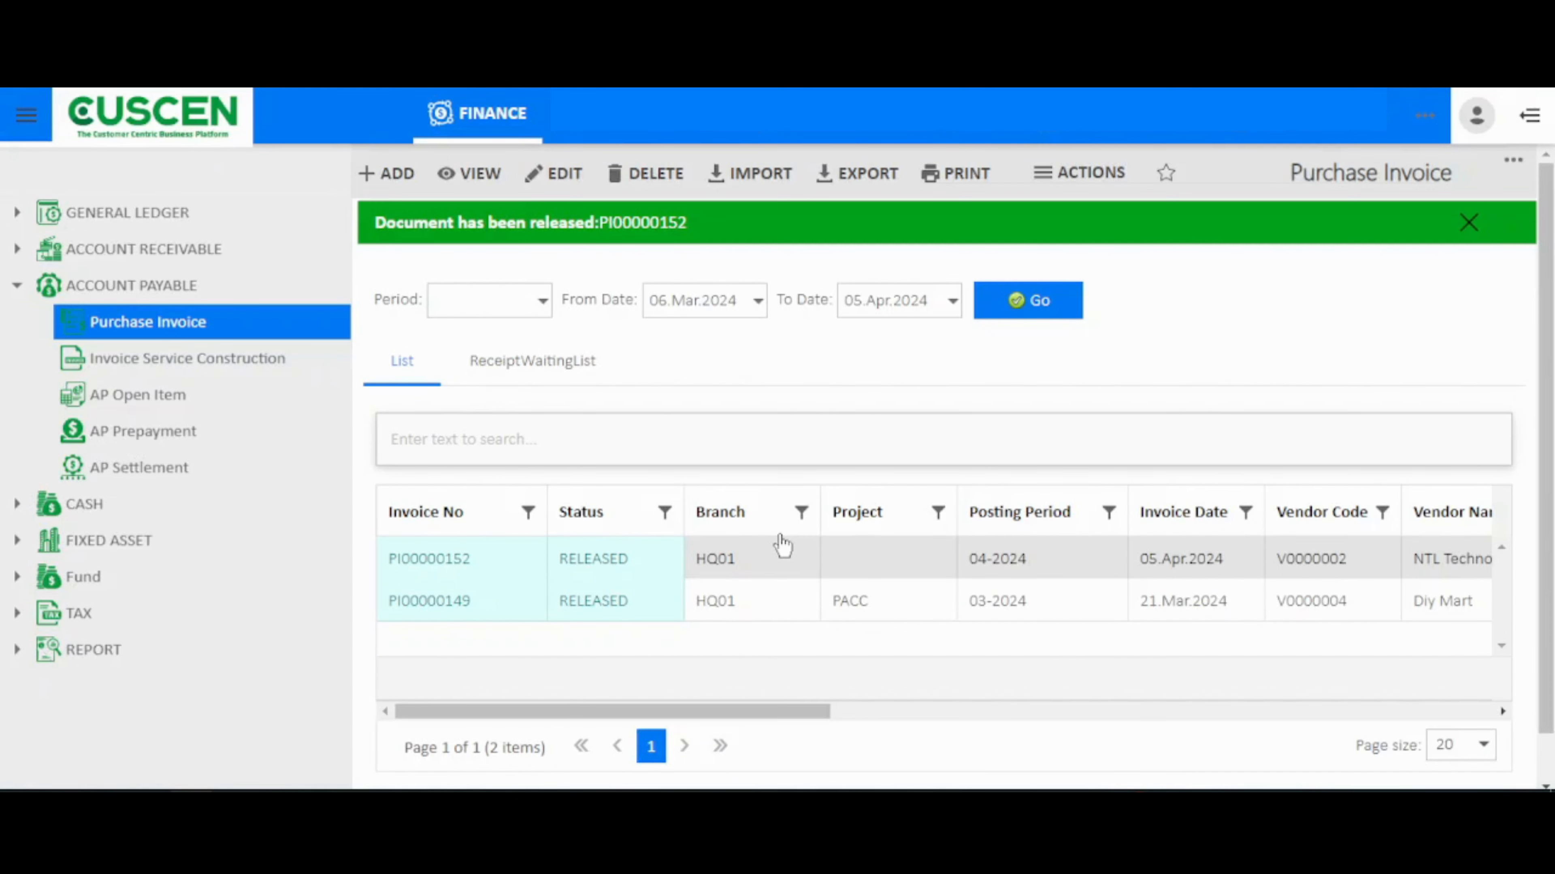
left_click(1468, 228)
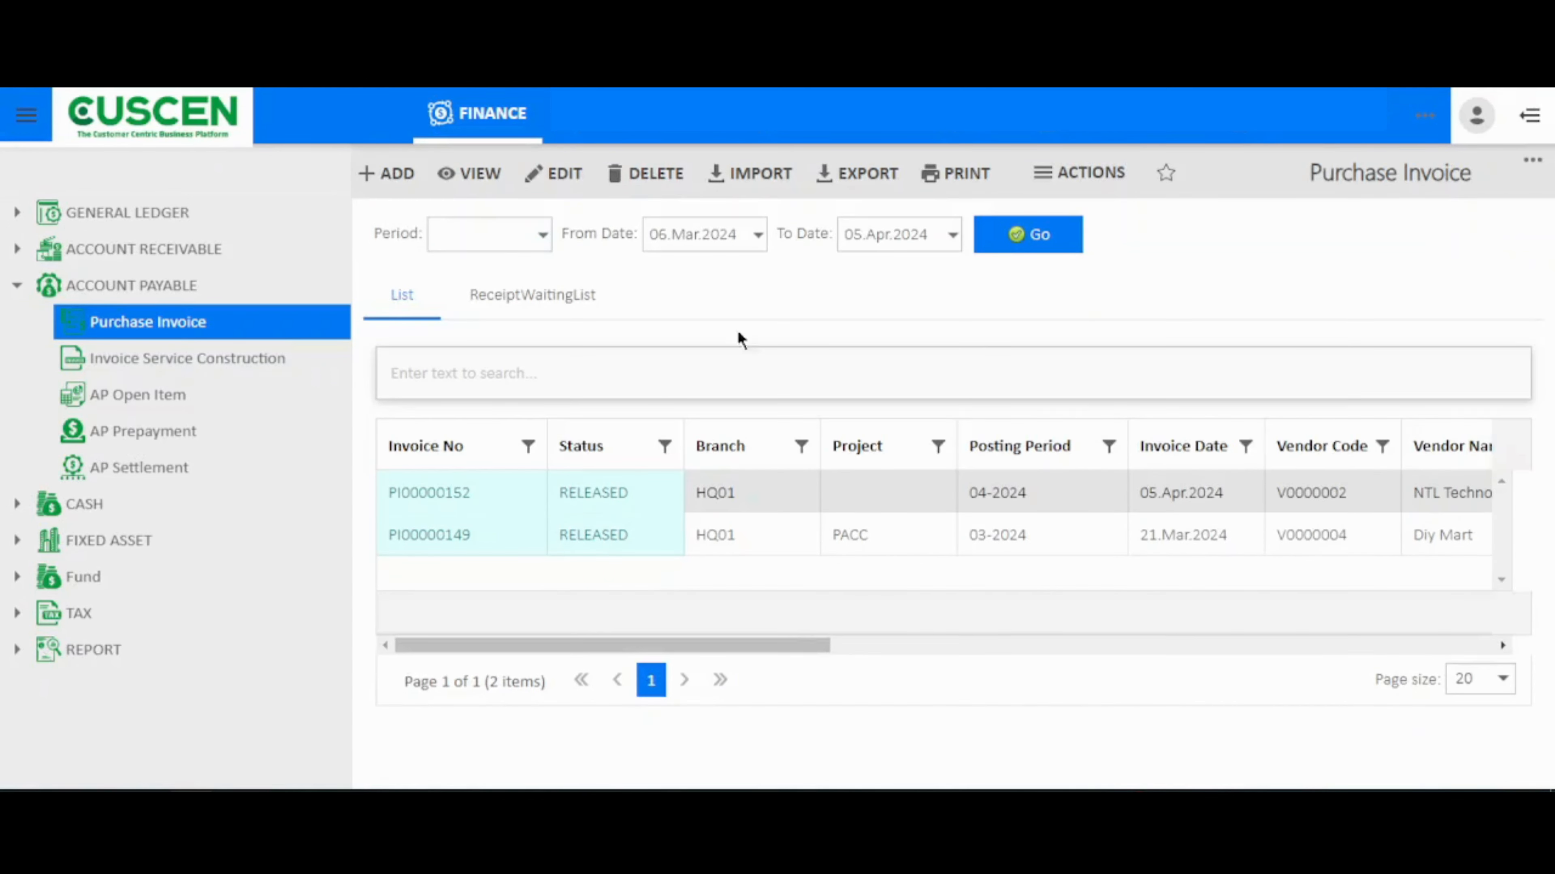
Open the AP open items, inspect their columns and the project and status filters, and list the items with status OPEN
left_click(196, 408)
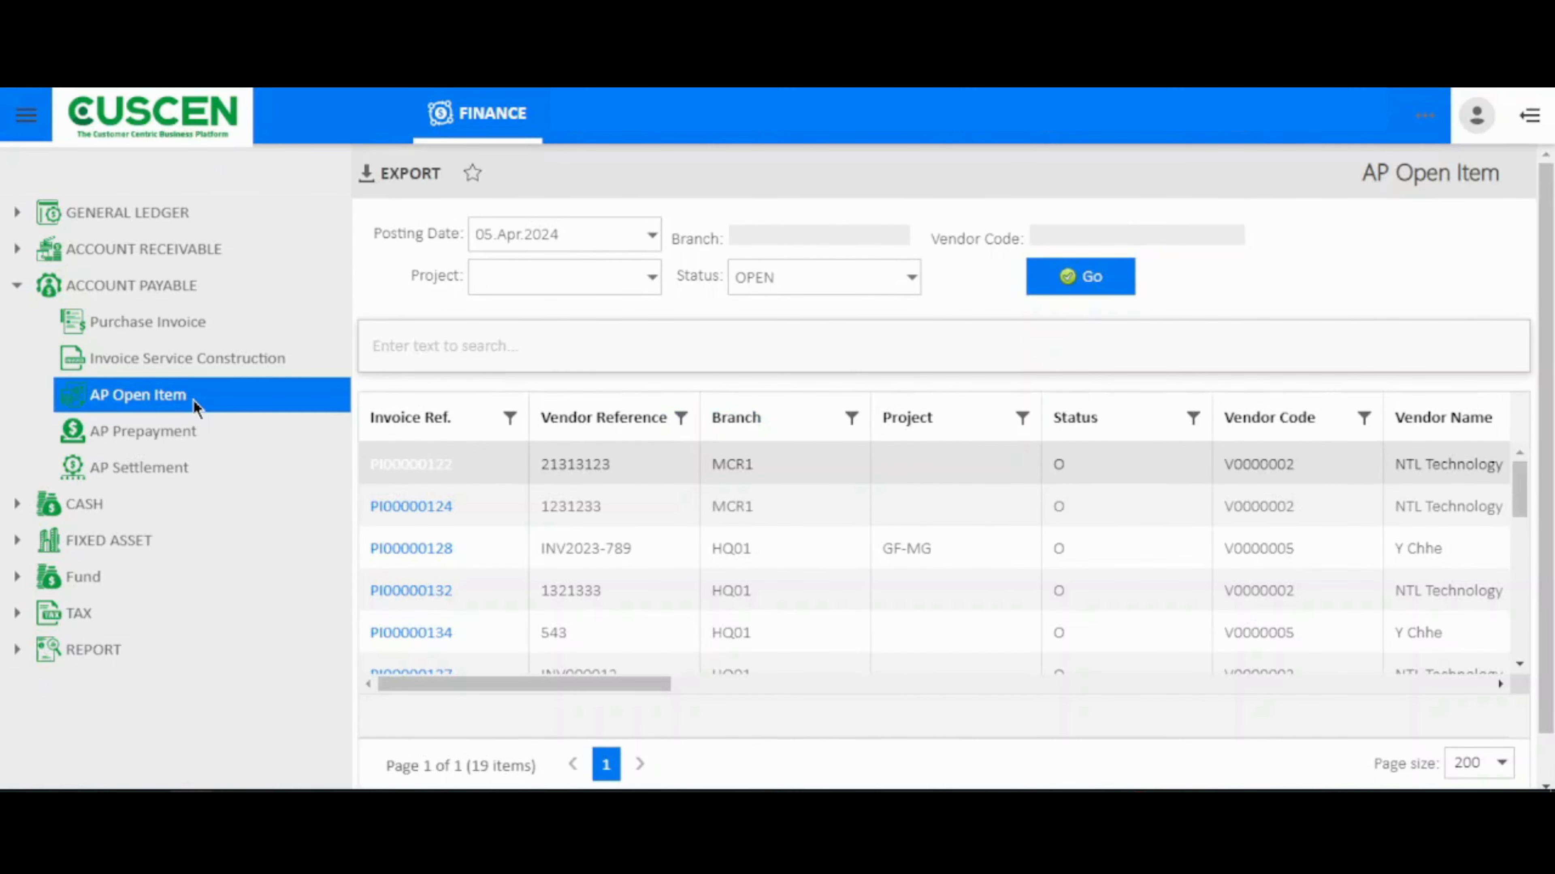
left_click_drag(500, 686, 622, 681)
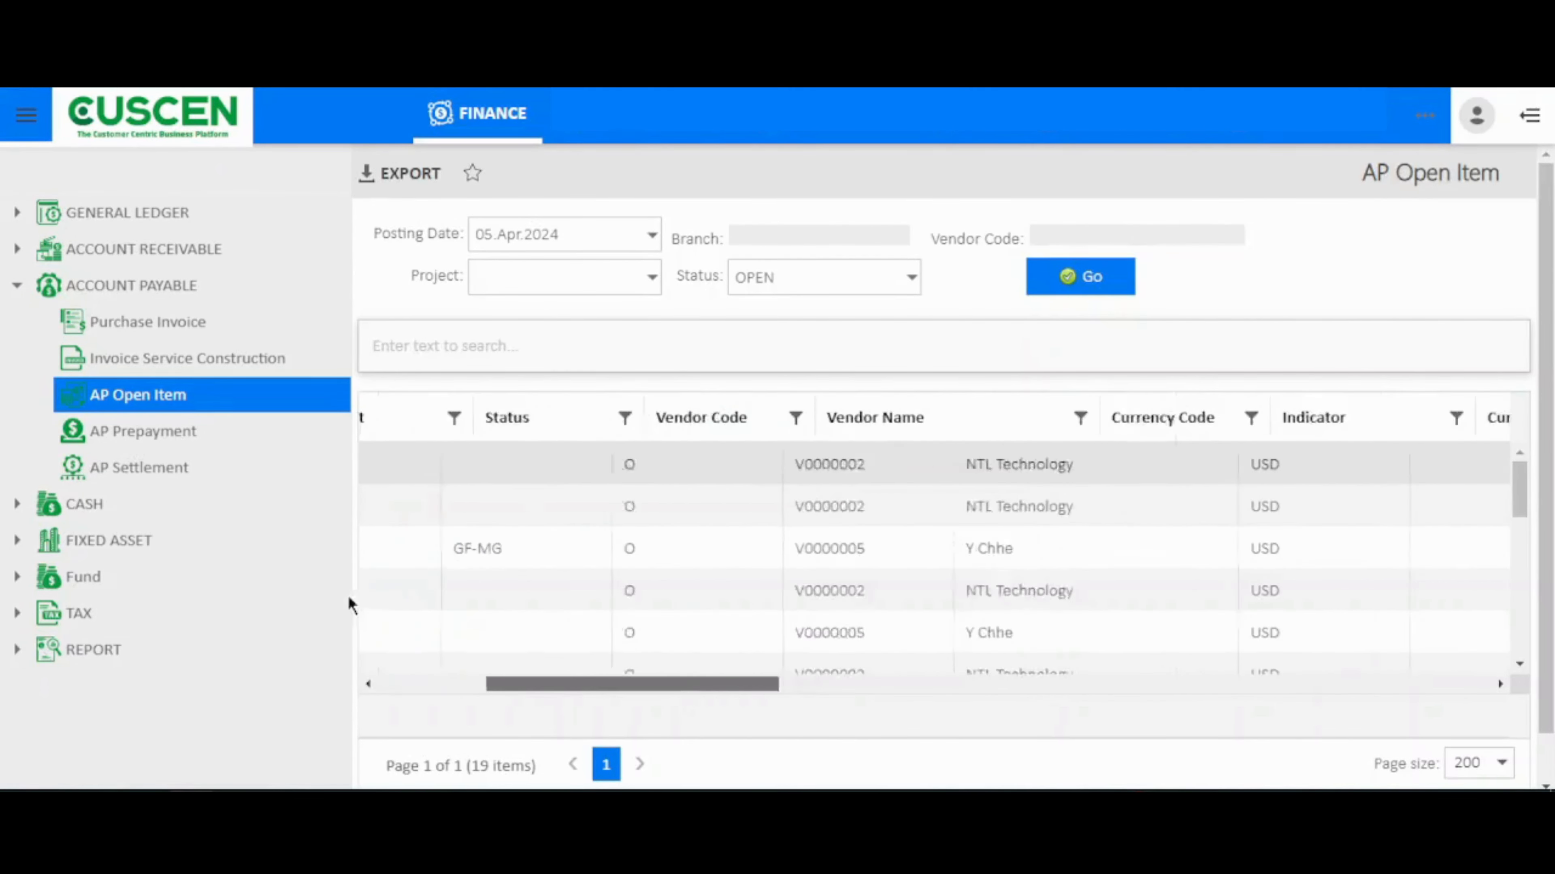
left_click_drag(351, 604, 275, 606)
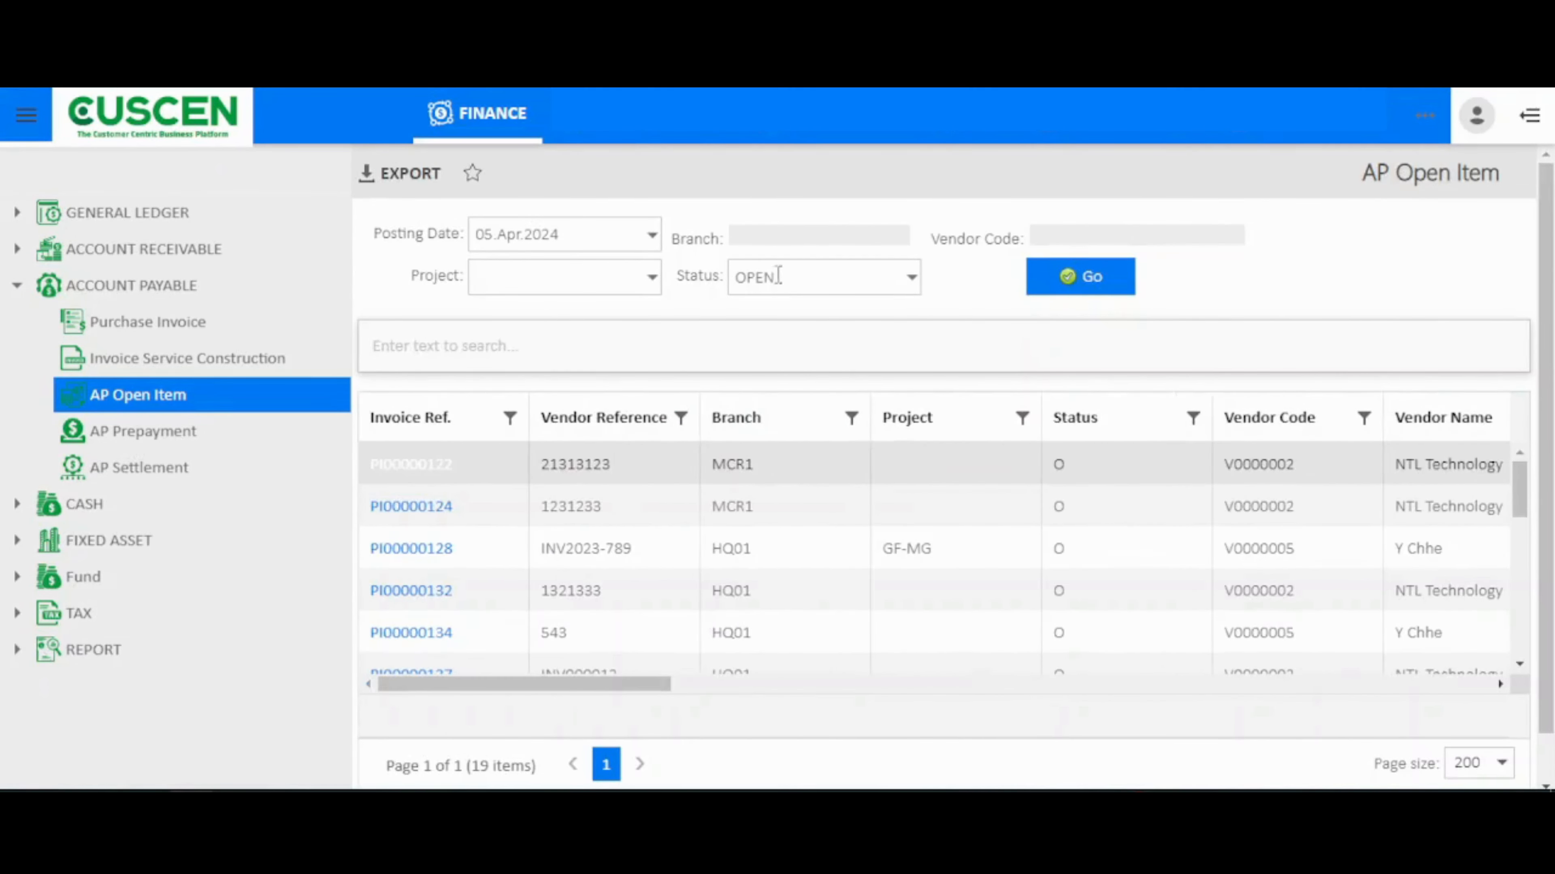
left_click(913, 279)
left_click(913, 279)
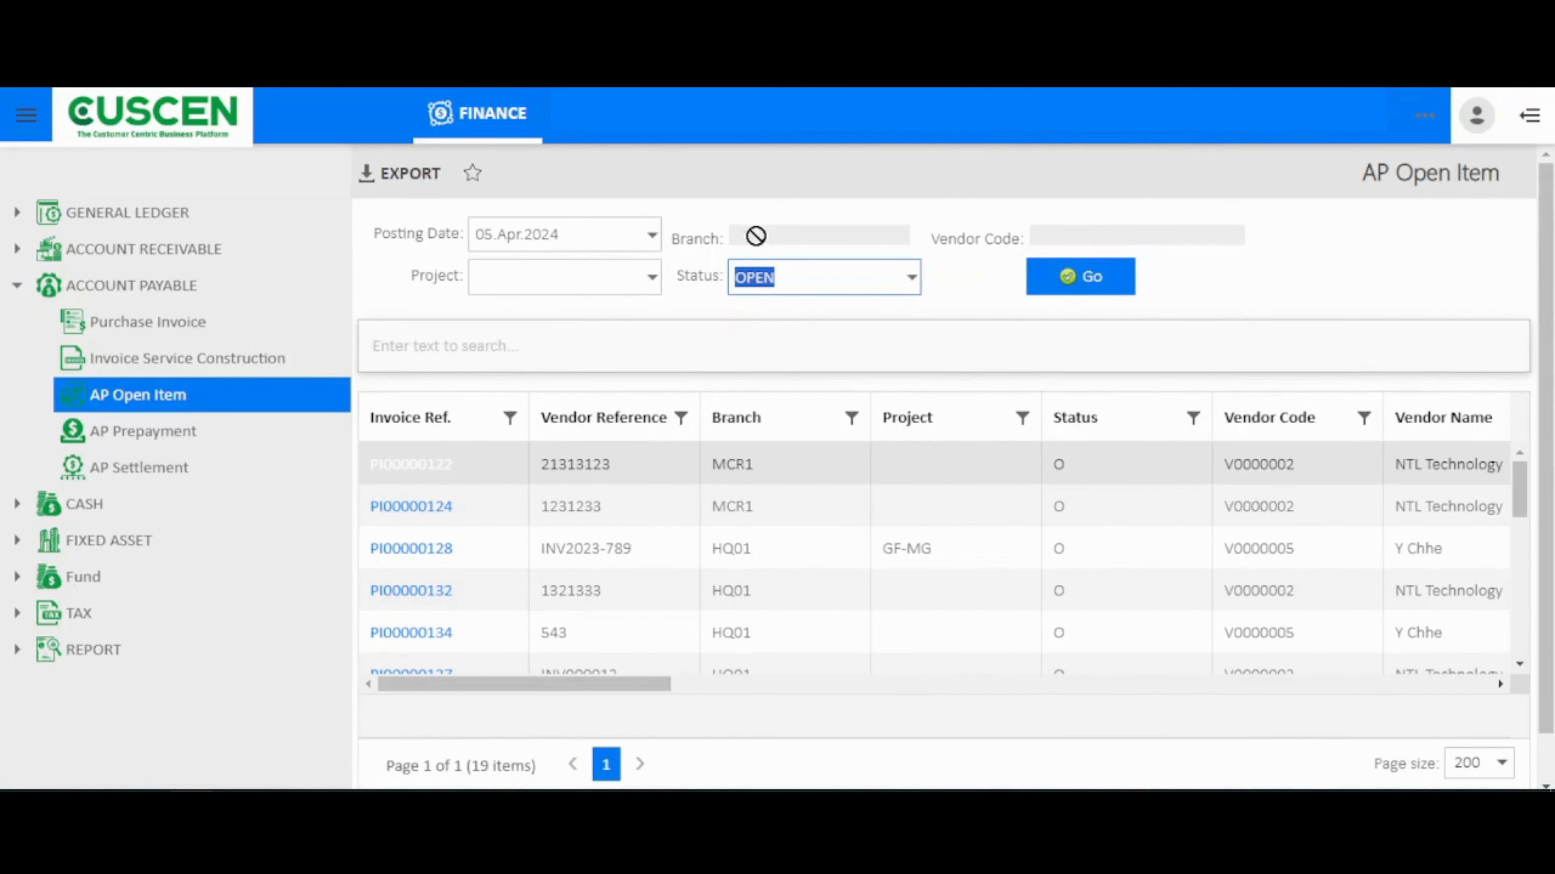
left_click(651, 276)
left_click(652, 277)
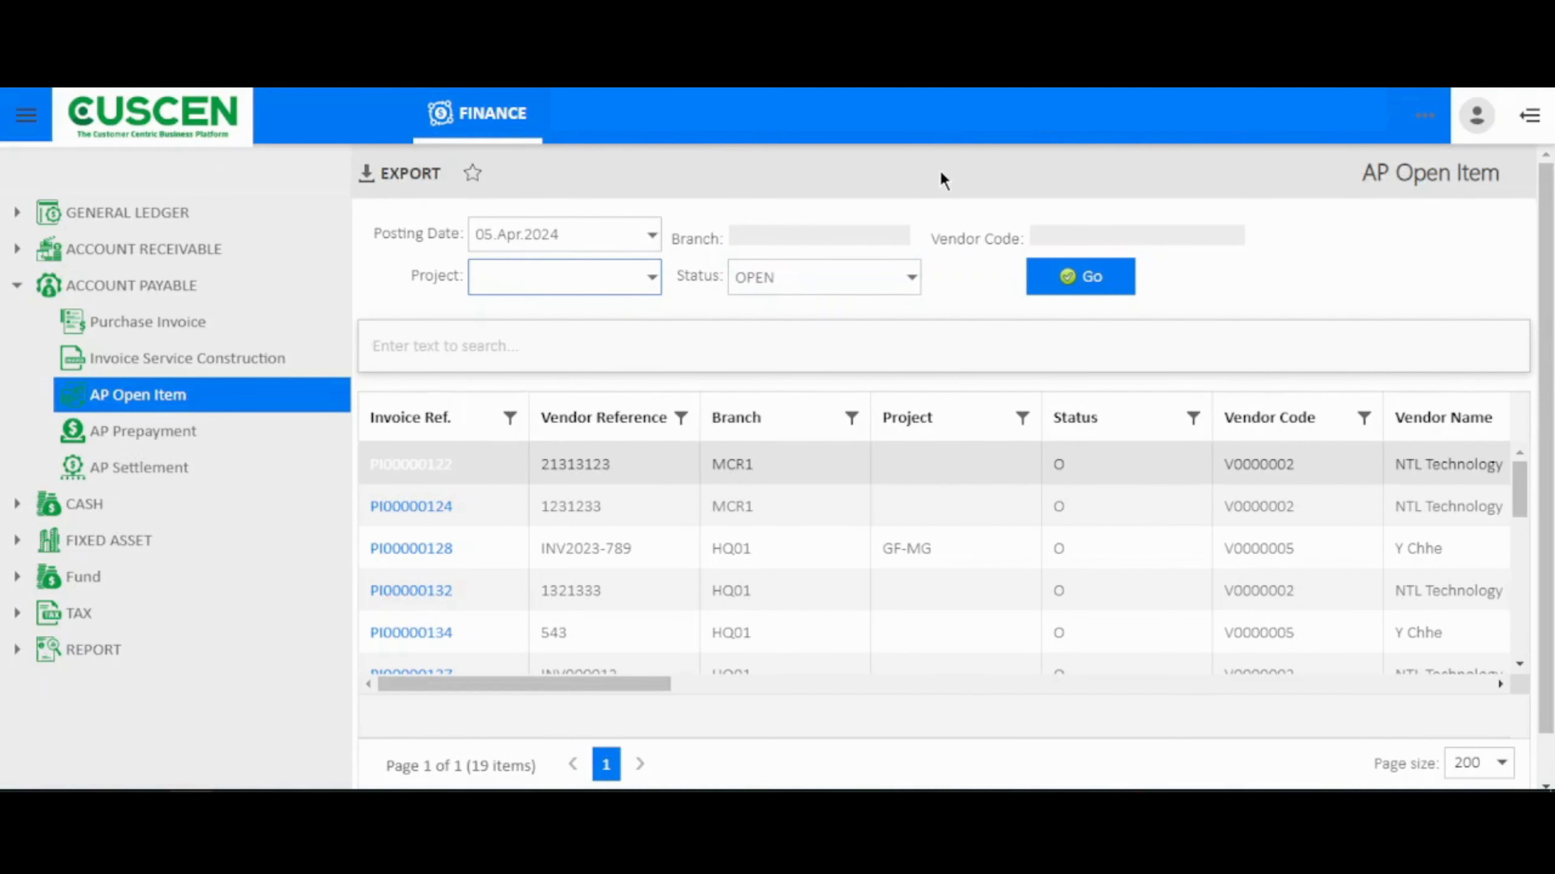
left_click(915, 287)
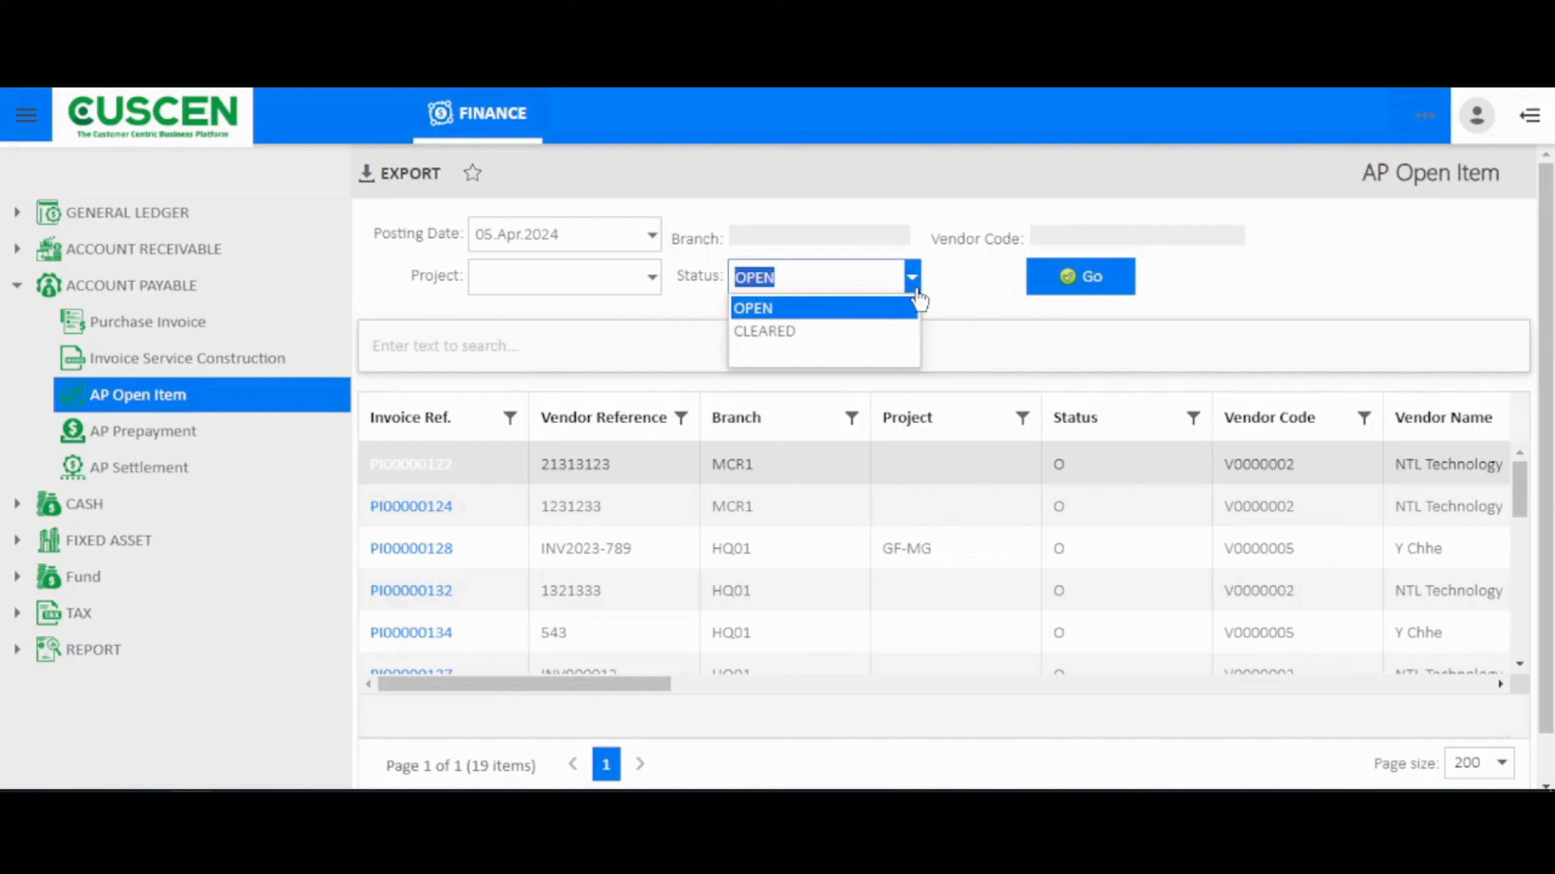
left_click(940, 285)
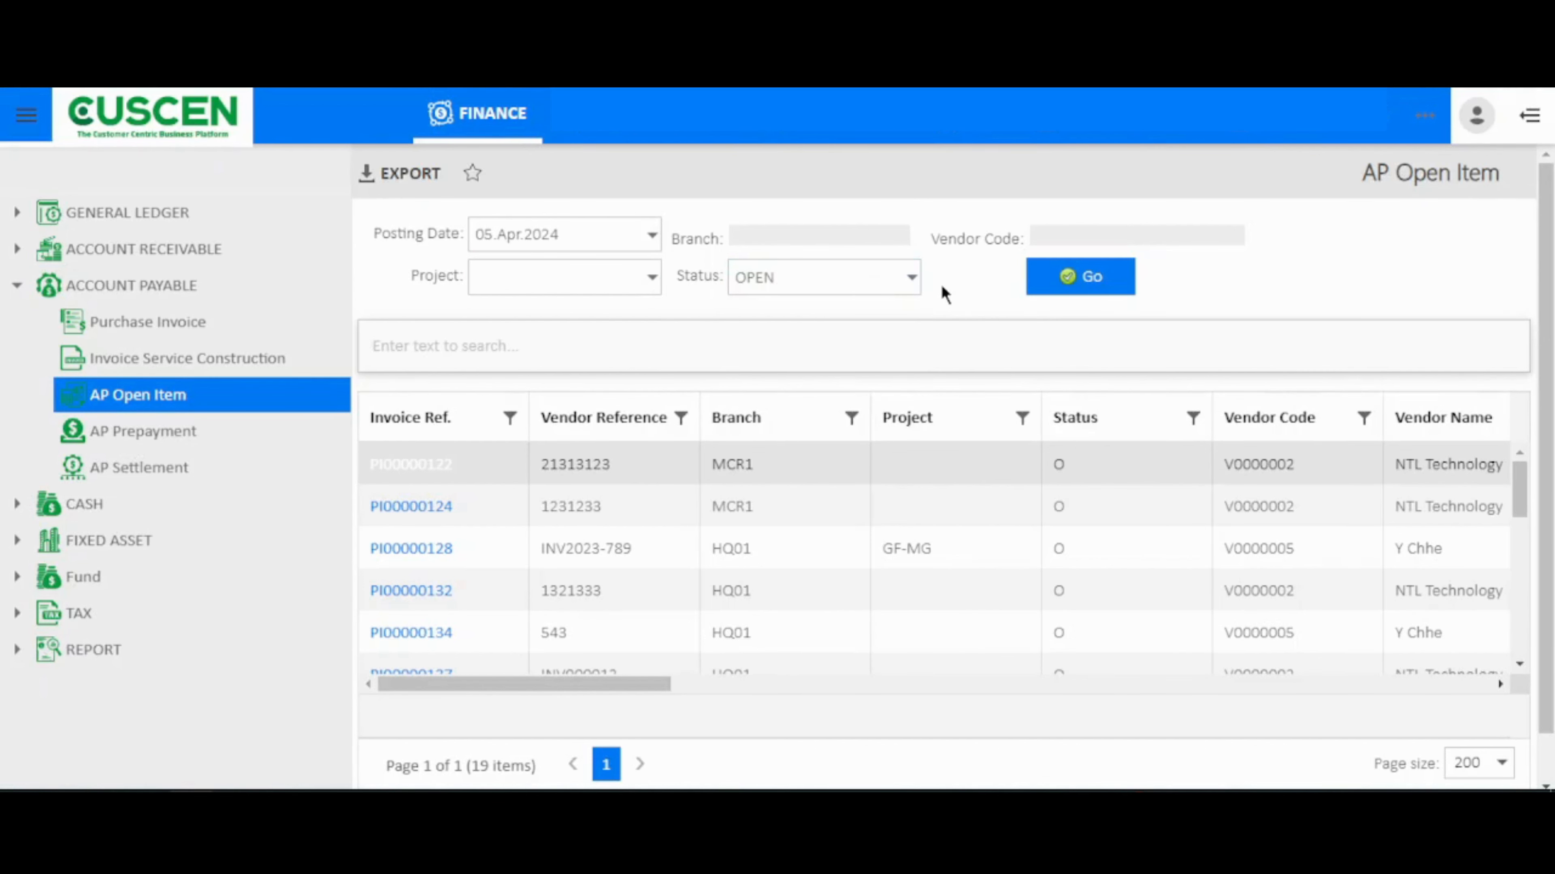
left_click(1052, 277)
Open AP Prepayment, start a new prepayment, and set its type to Vendor Deposit
left_click(217, 436)
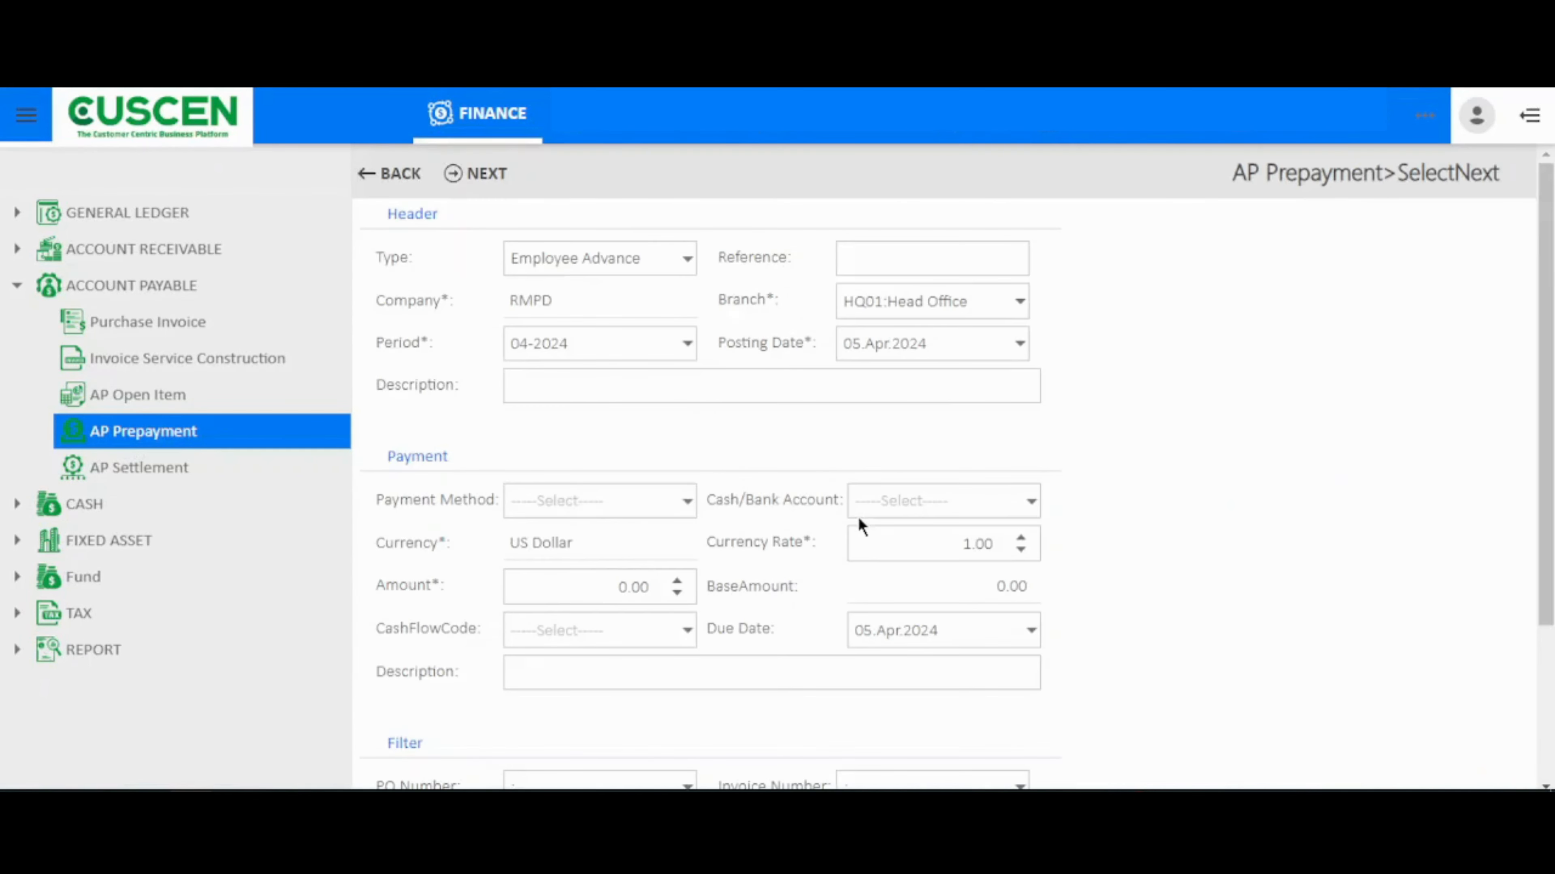
left_click(686, 272)
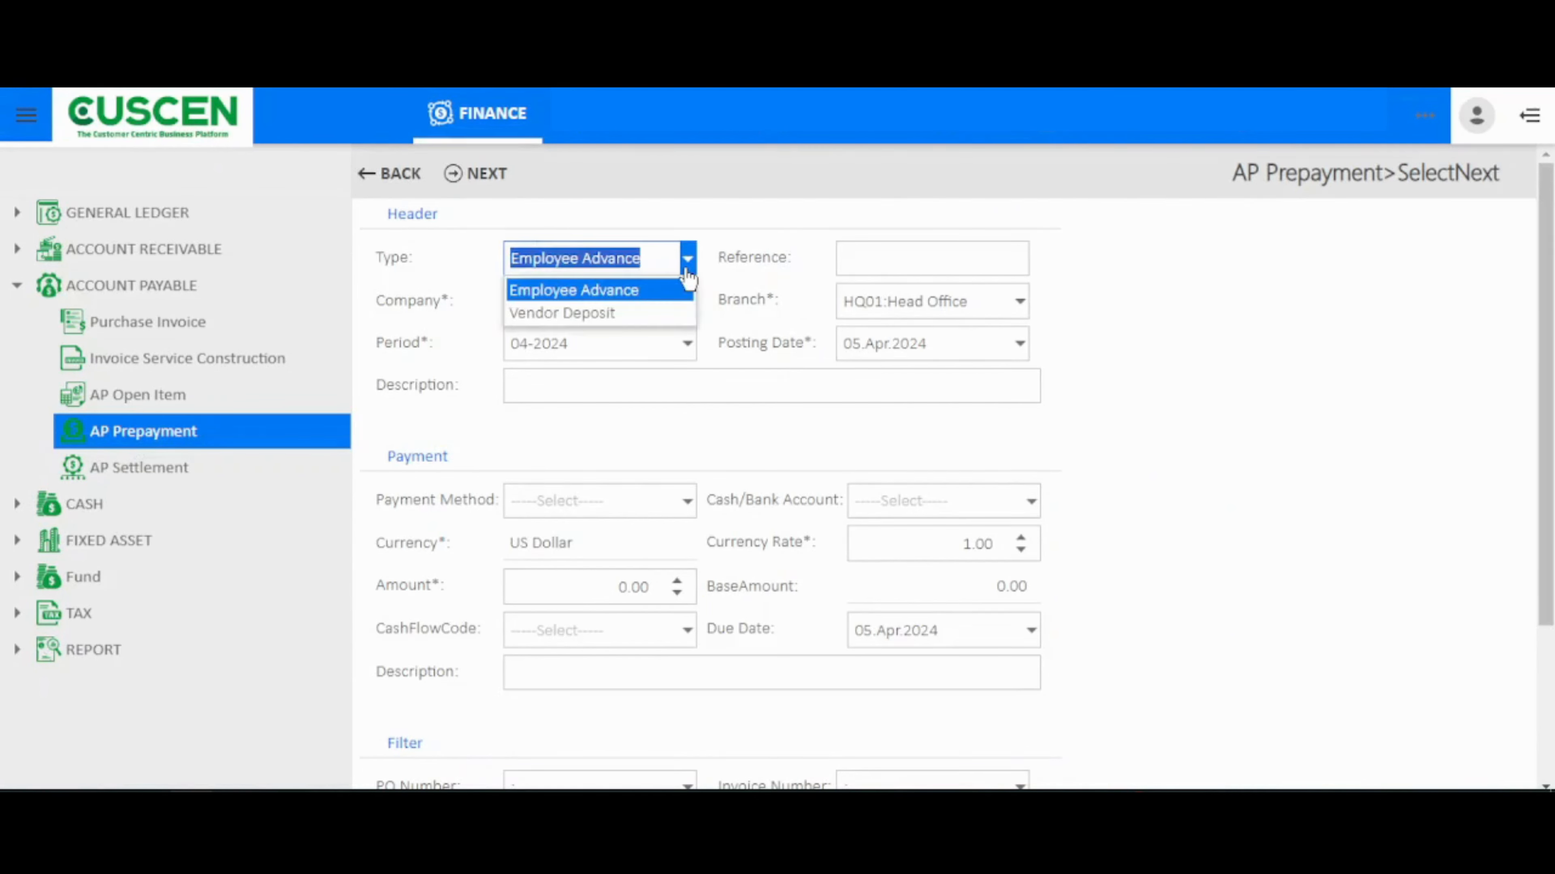
left_click(623, 314)
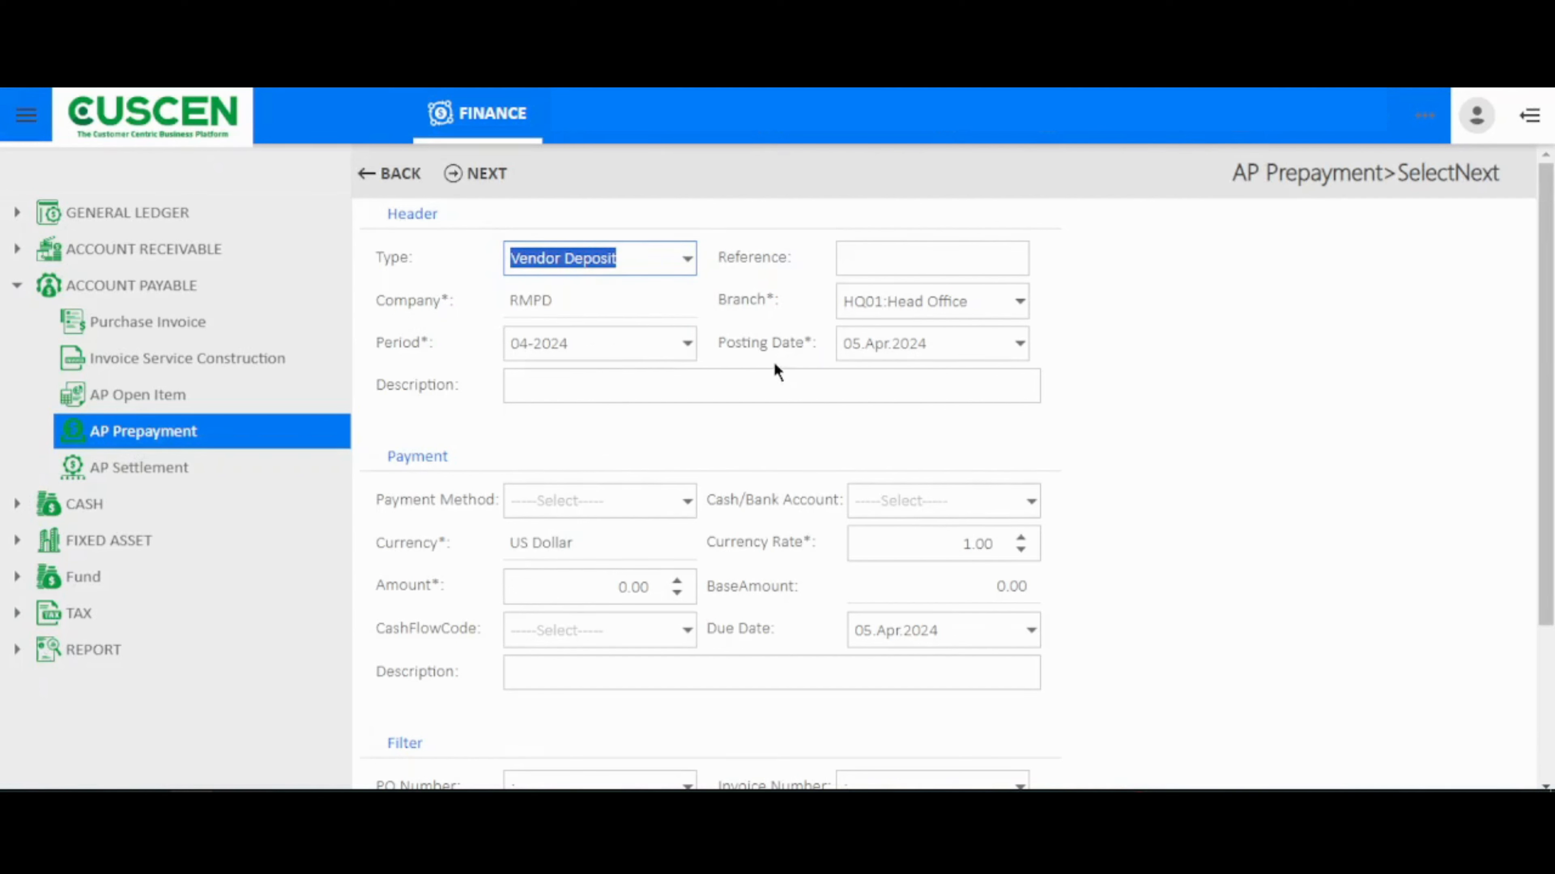
left_click(904, 252)
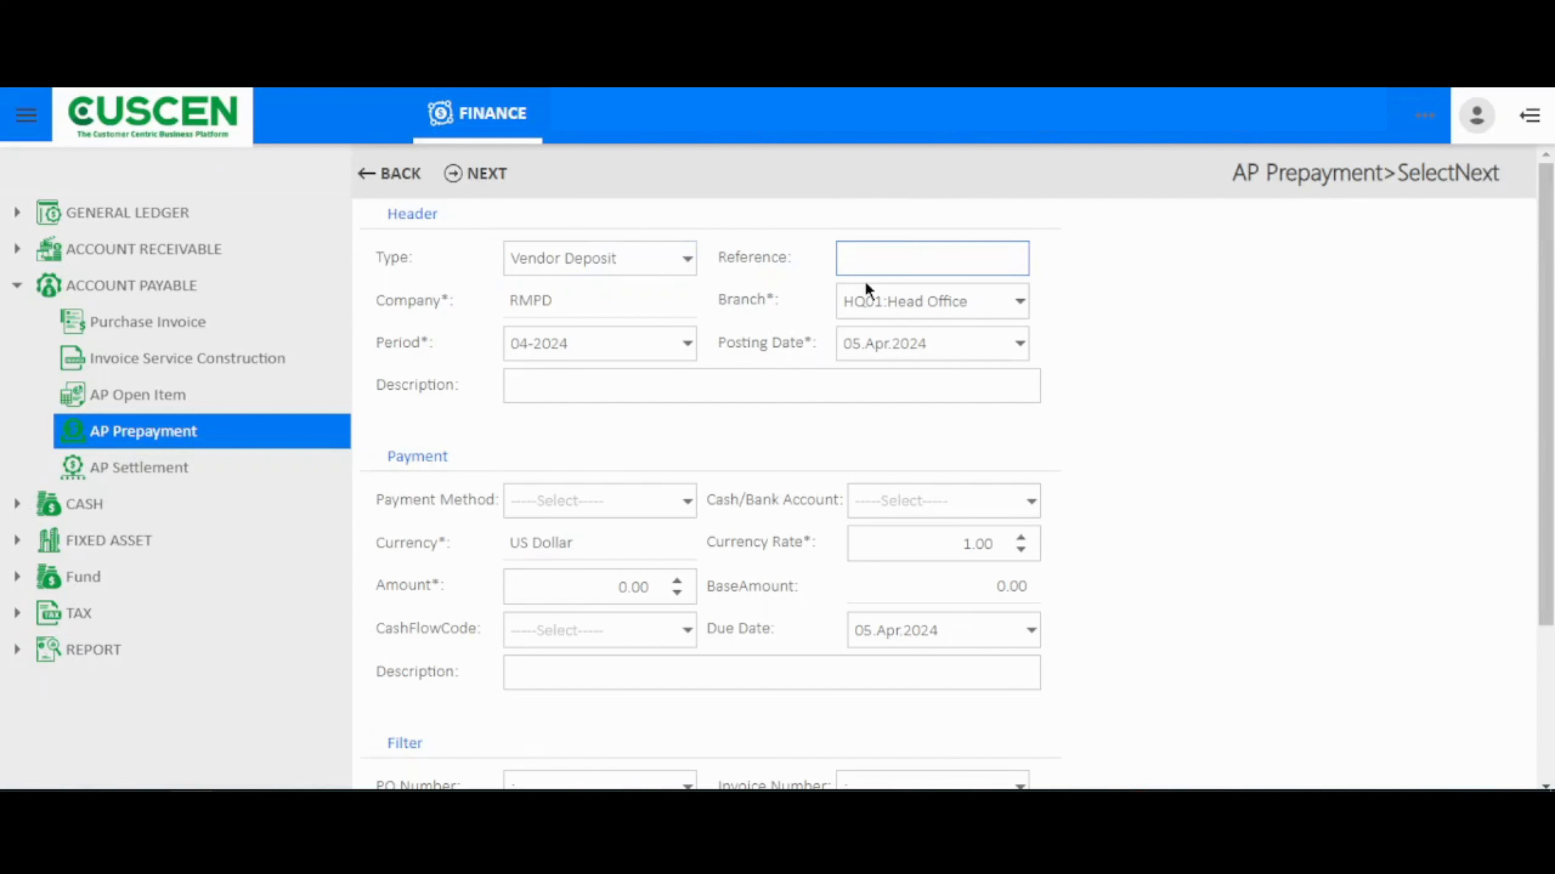
Set the prepayment's payment method to Bank Transfer and the cash/bank account to Bank FTB-3
scroll(636, 478, "down", 2)
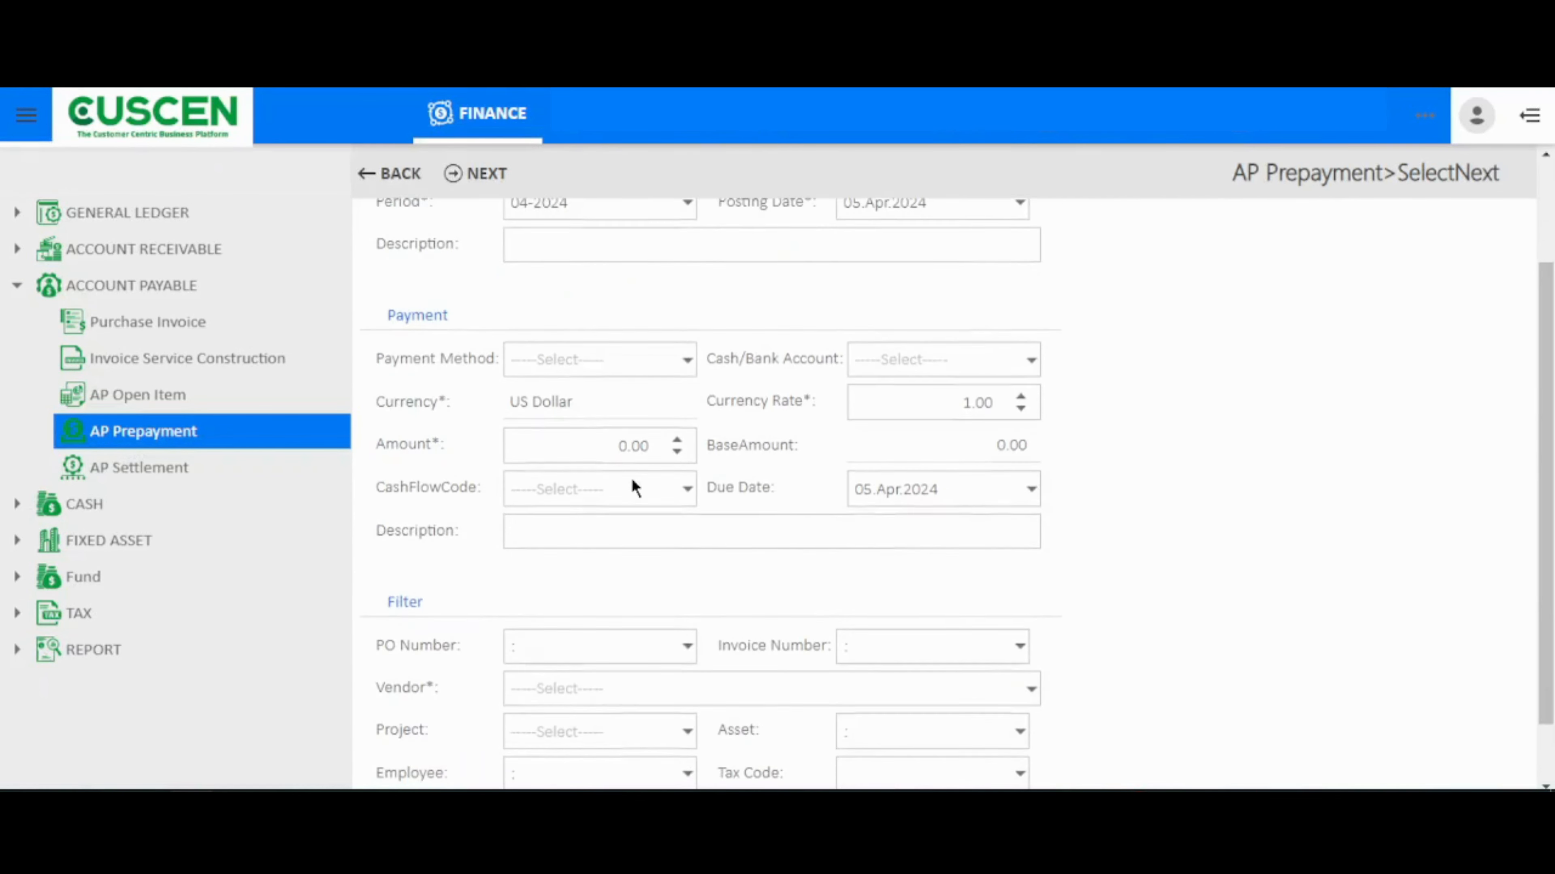
left_click(688, 360)
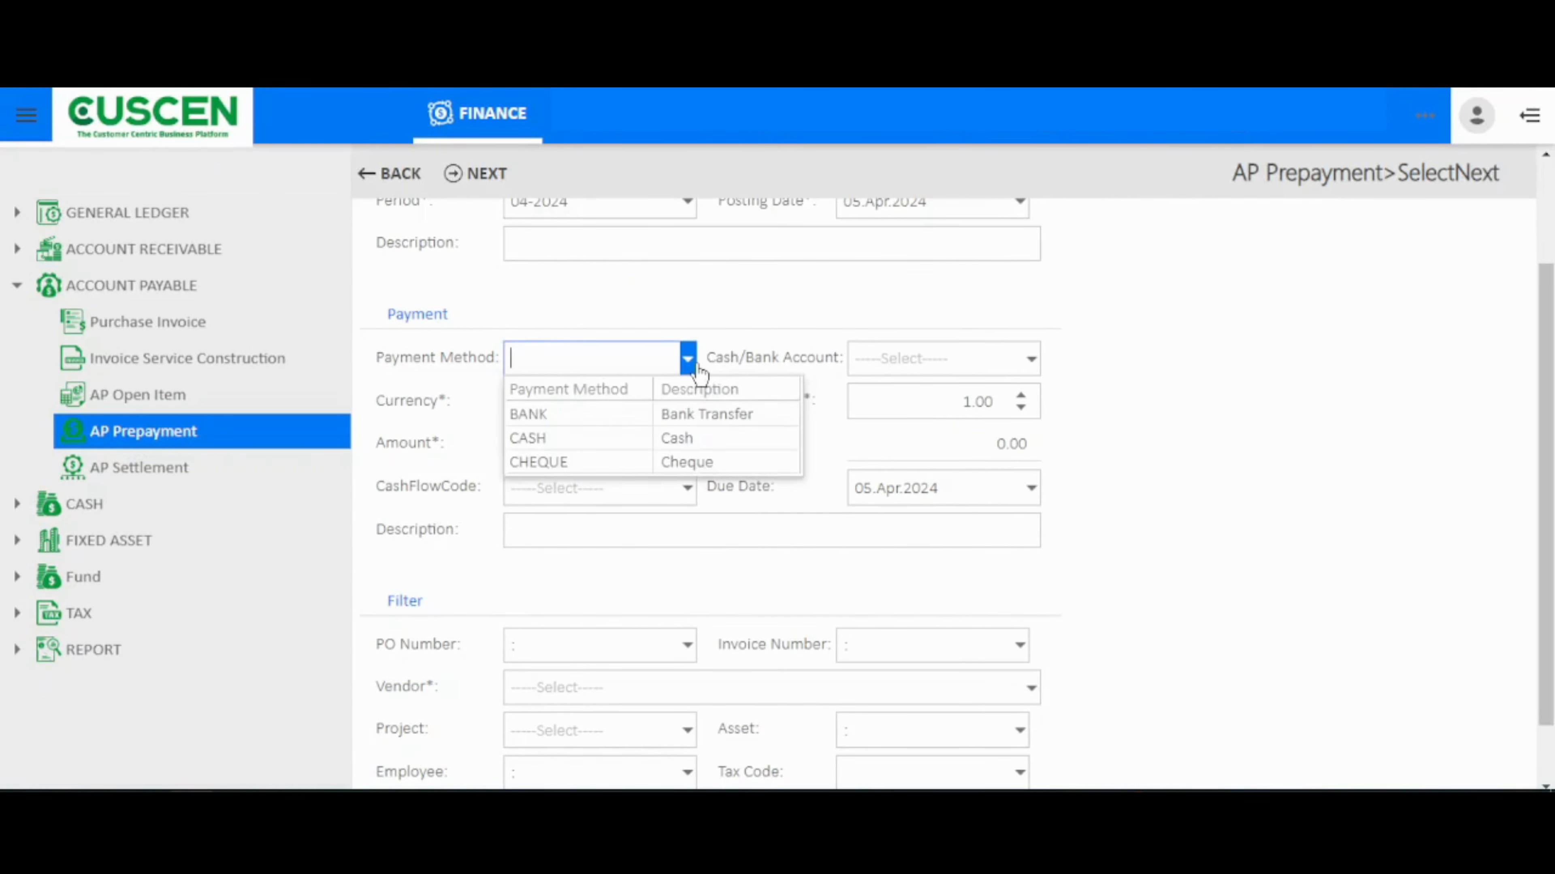
left_click(674, 414)
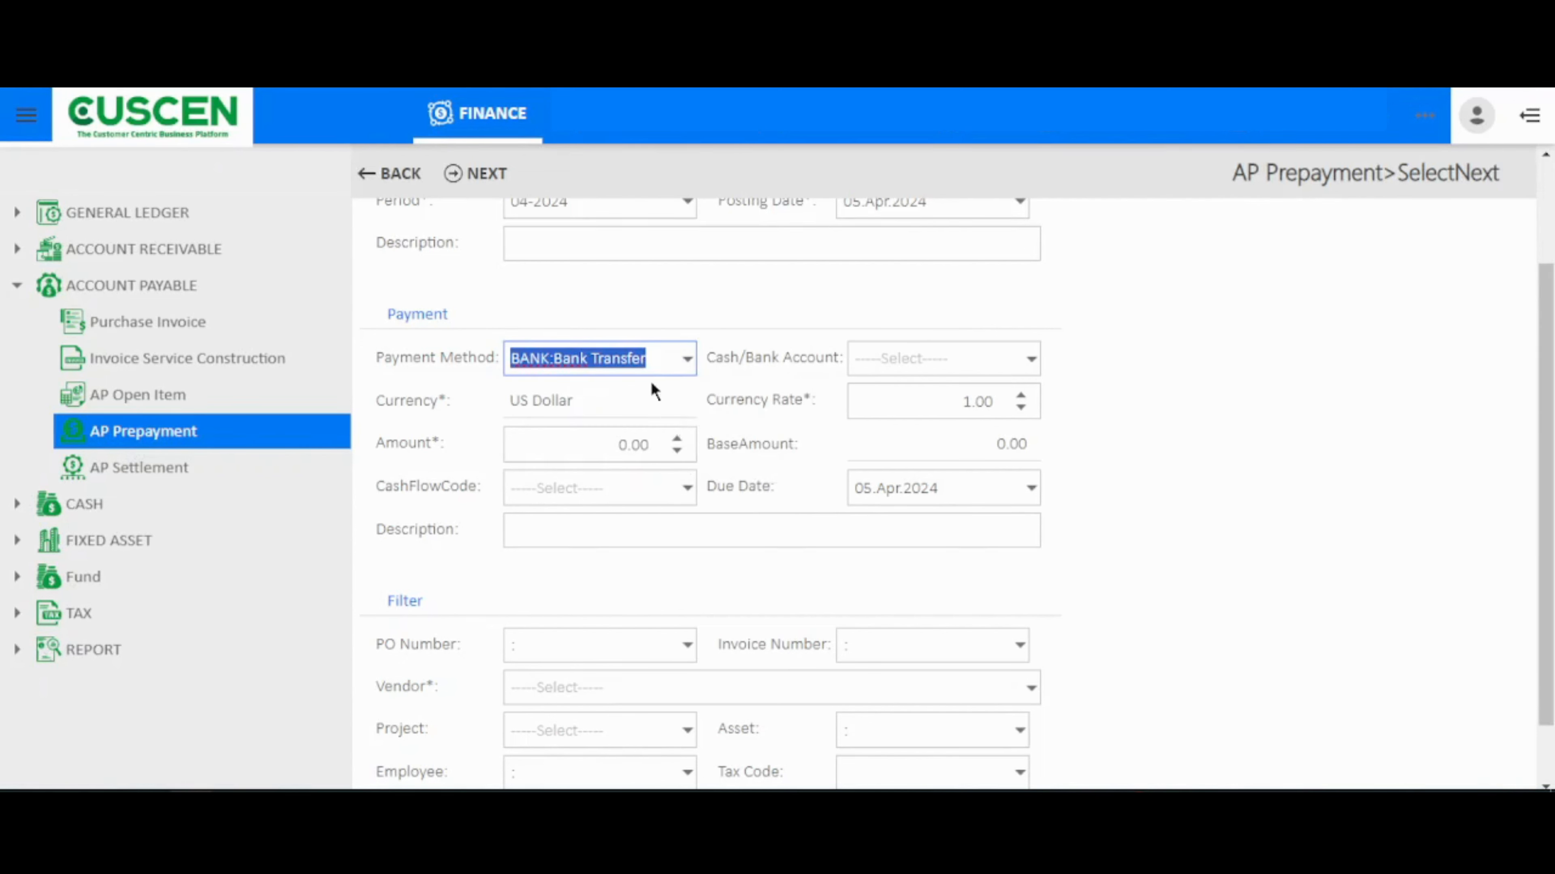
left_click(688, 361)
left_click(874, 359)
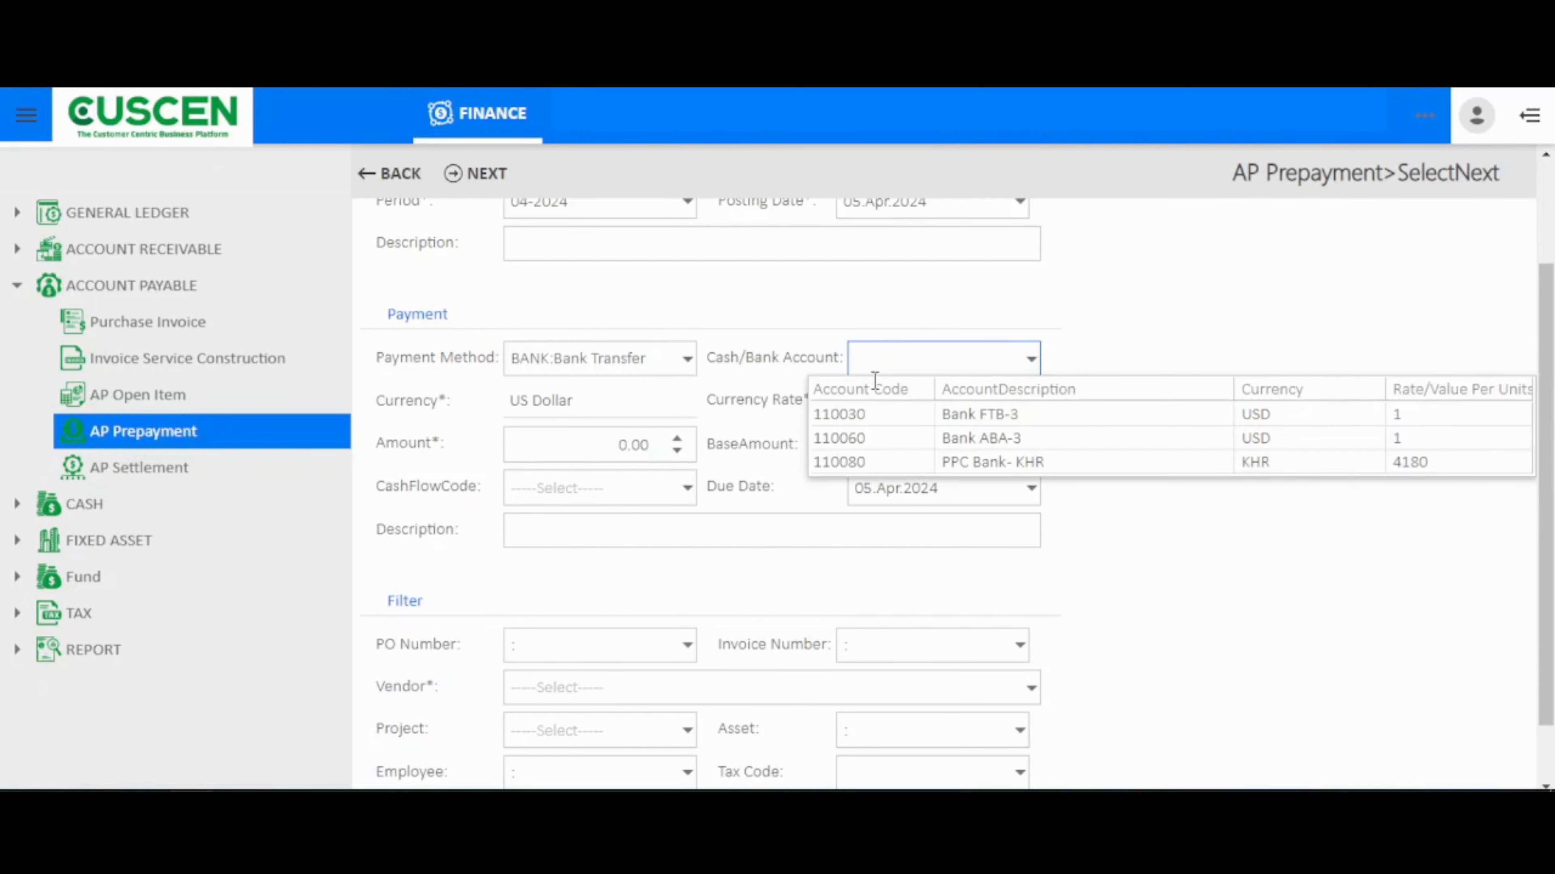
left_click(880, 415)
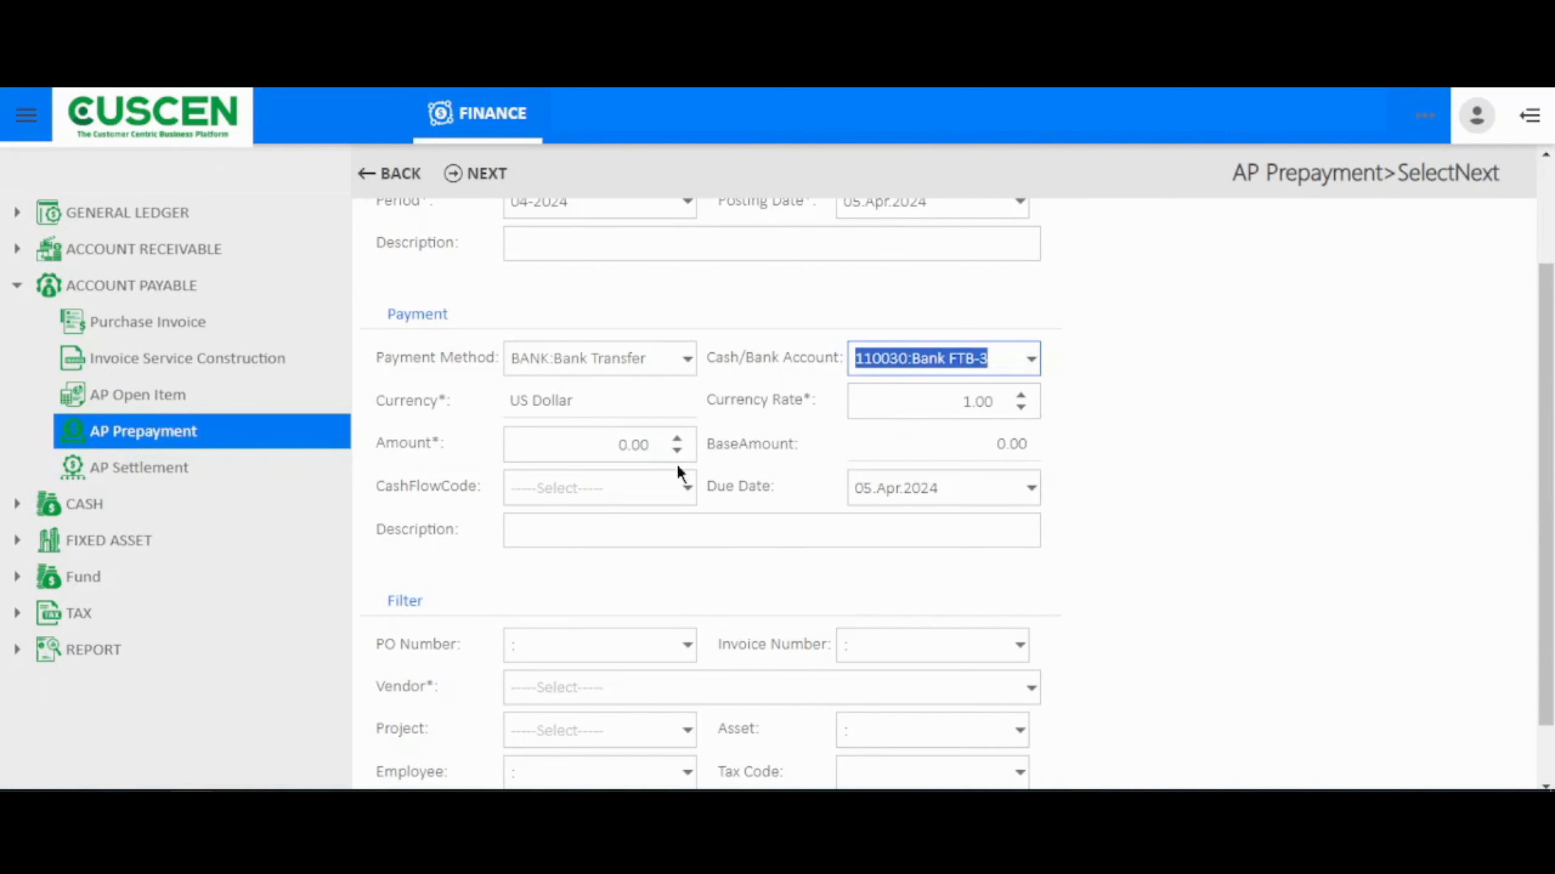
Set the prepayment amount to 10,000.00
left_click(606, 445)
type("10")
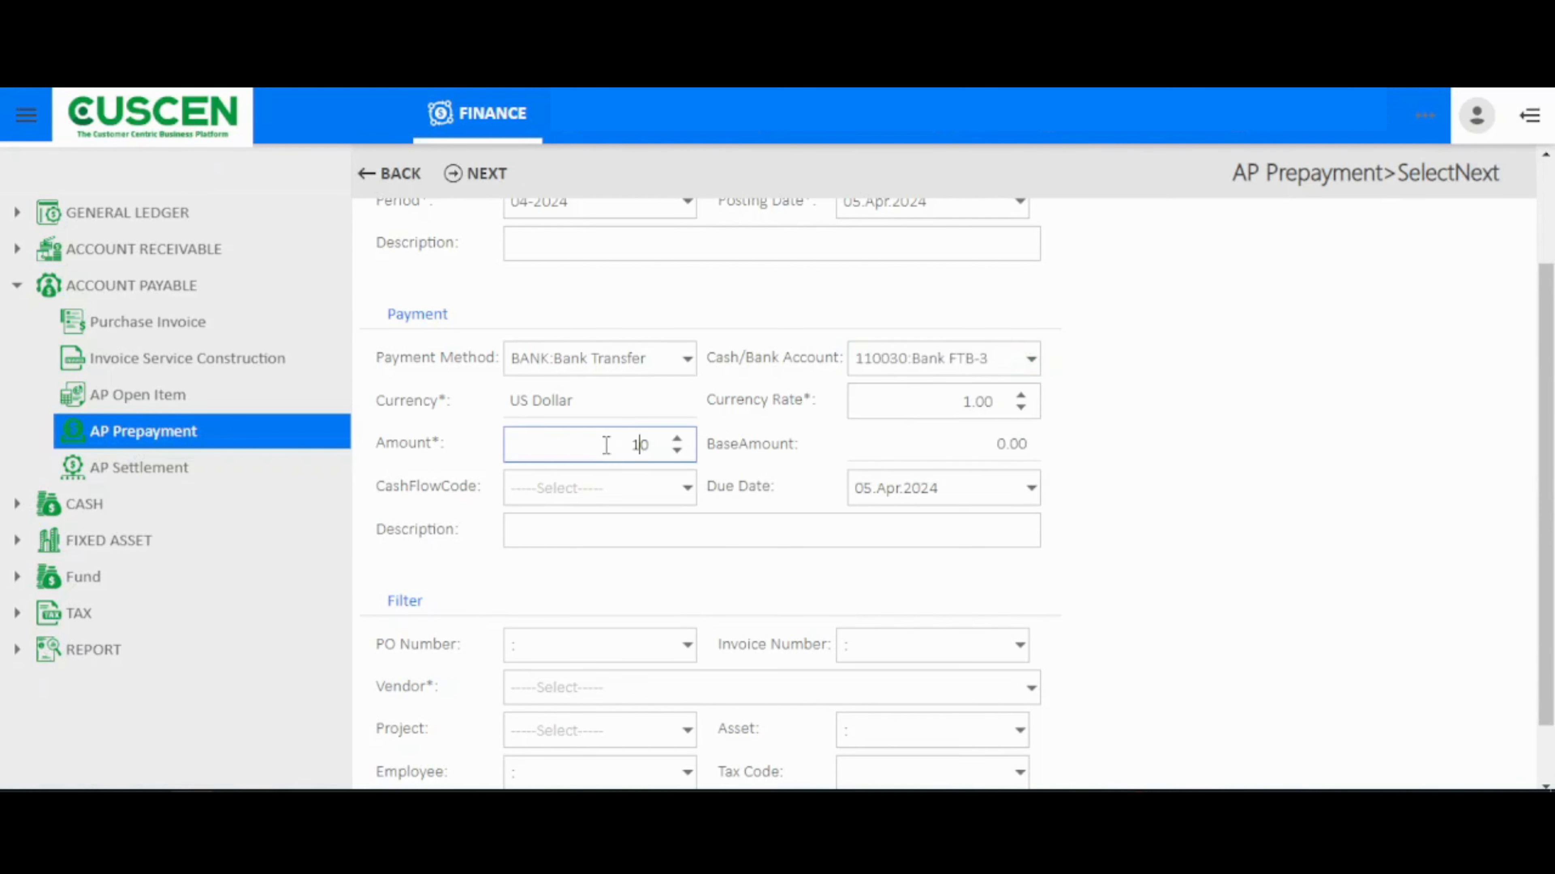
type(",00000")
left_click(738, 435)
Select Diy Mart as the prepayment's vendor and proceed to the prepayment creation page
scroll(659, 545, "down", 1)
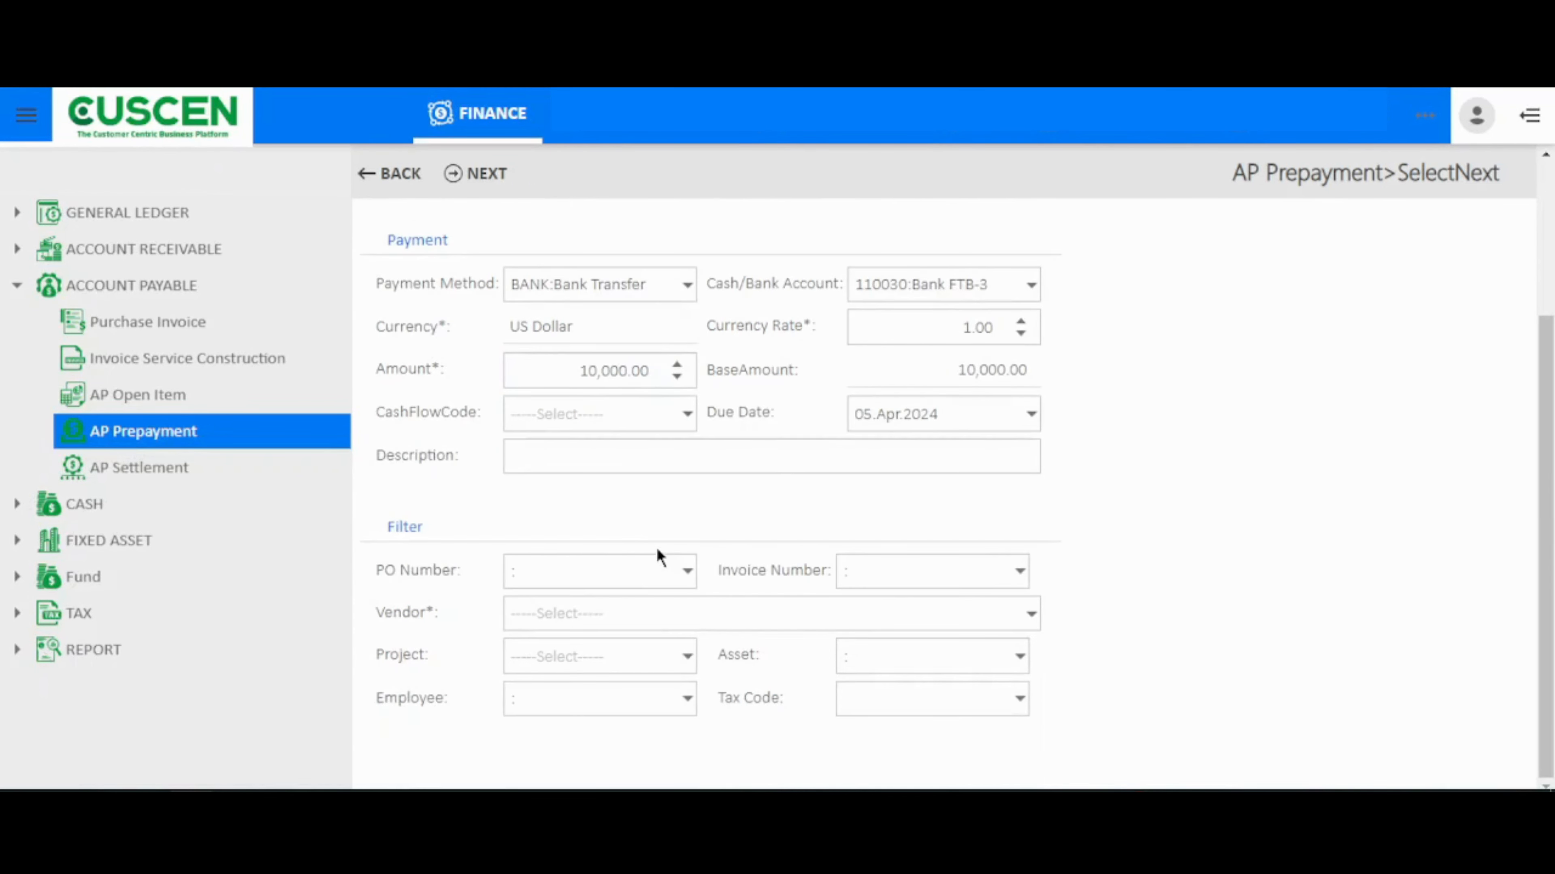
left_click(650, 608)
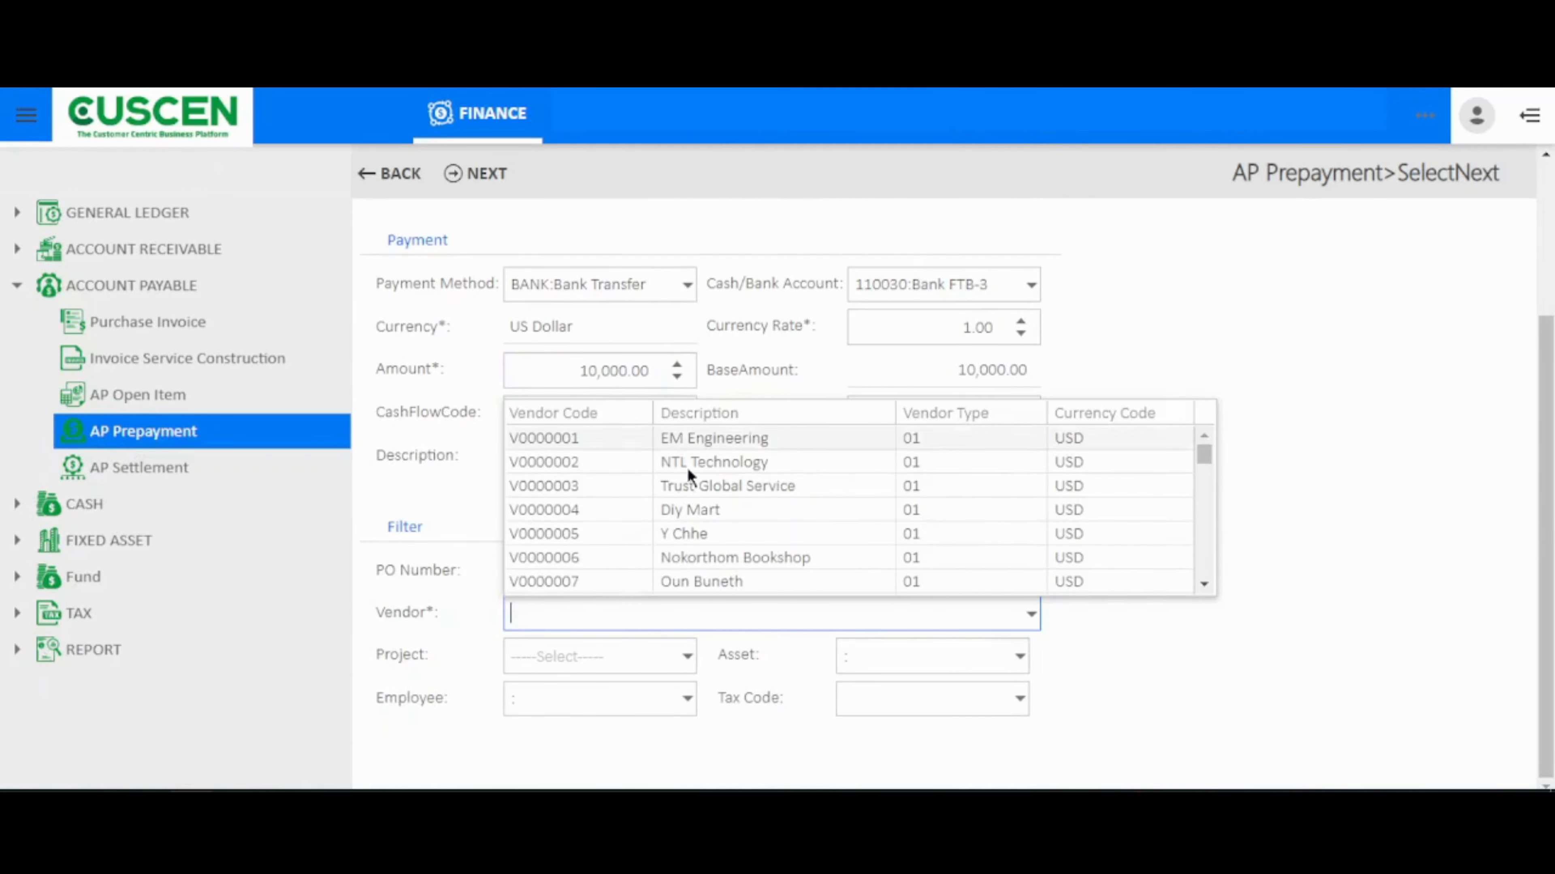
left_click(673, 517)
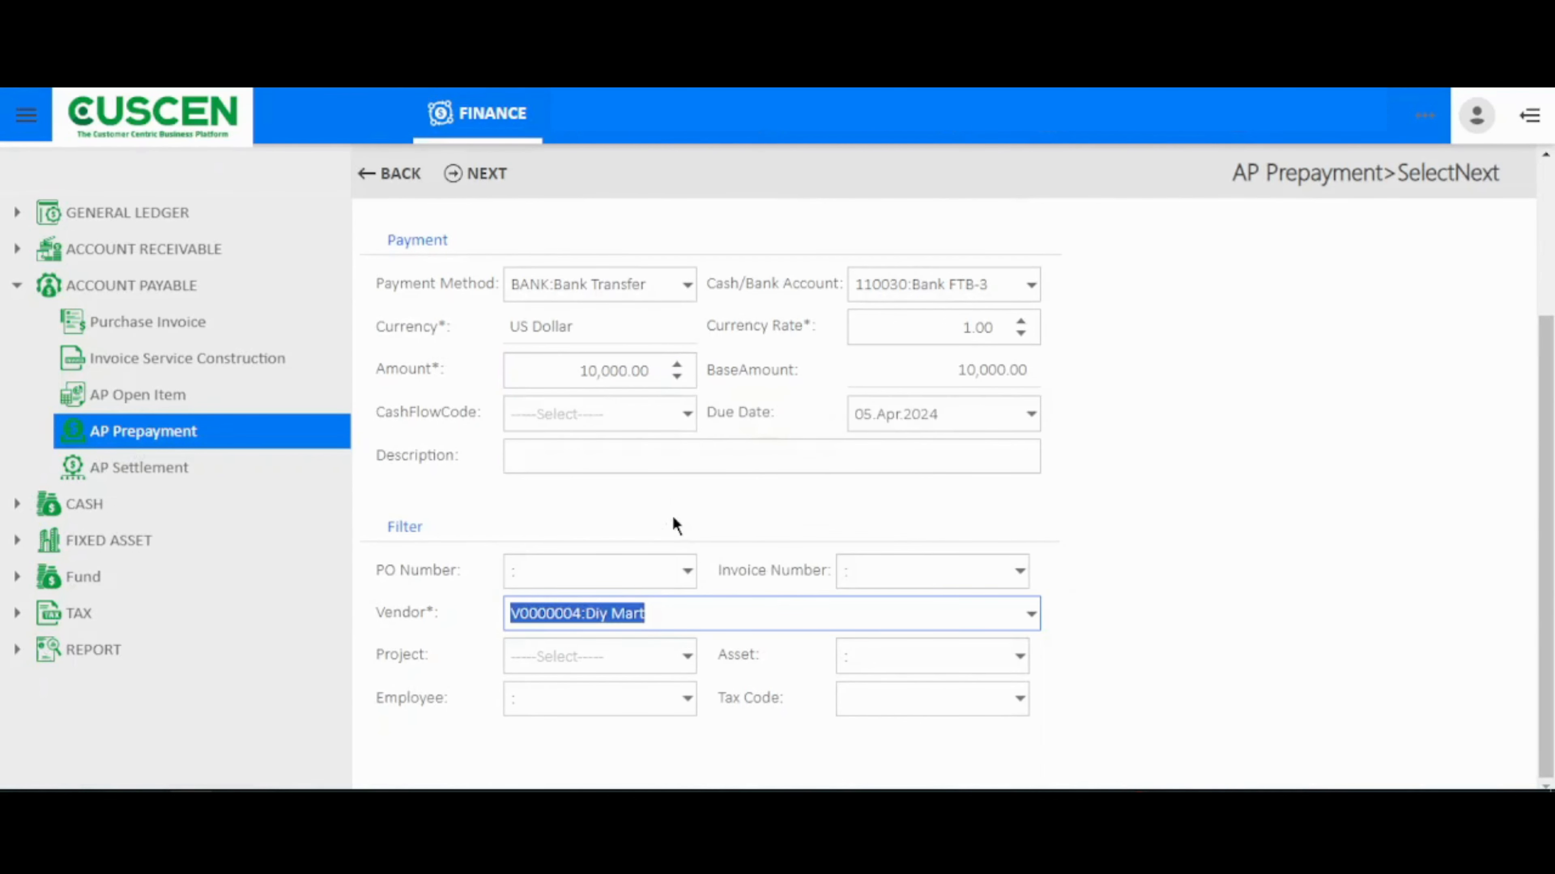
scroll(674, 520, "up", 3)
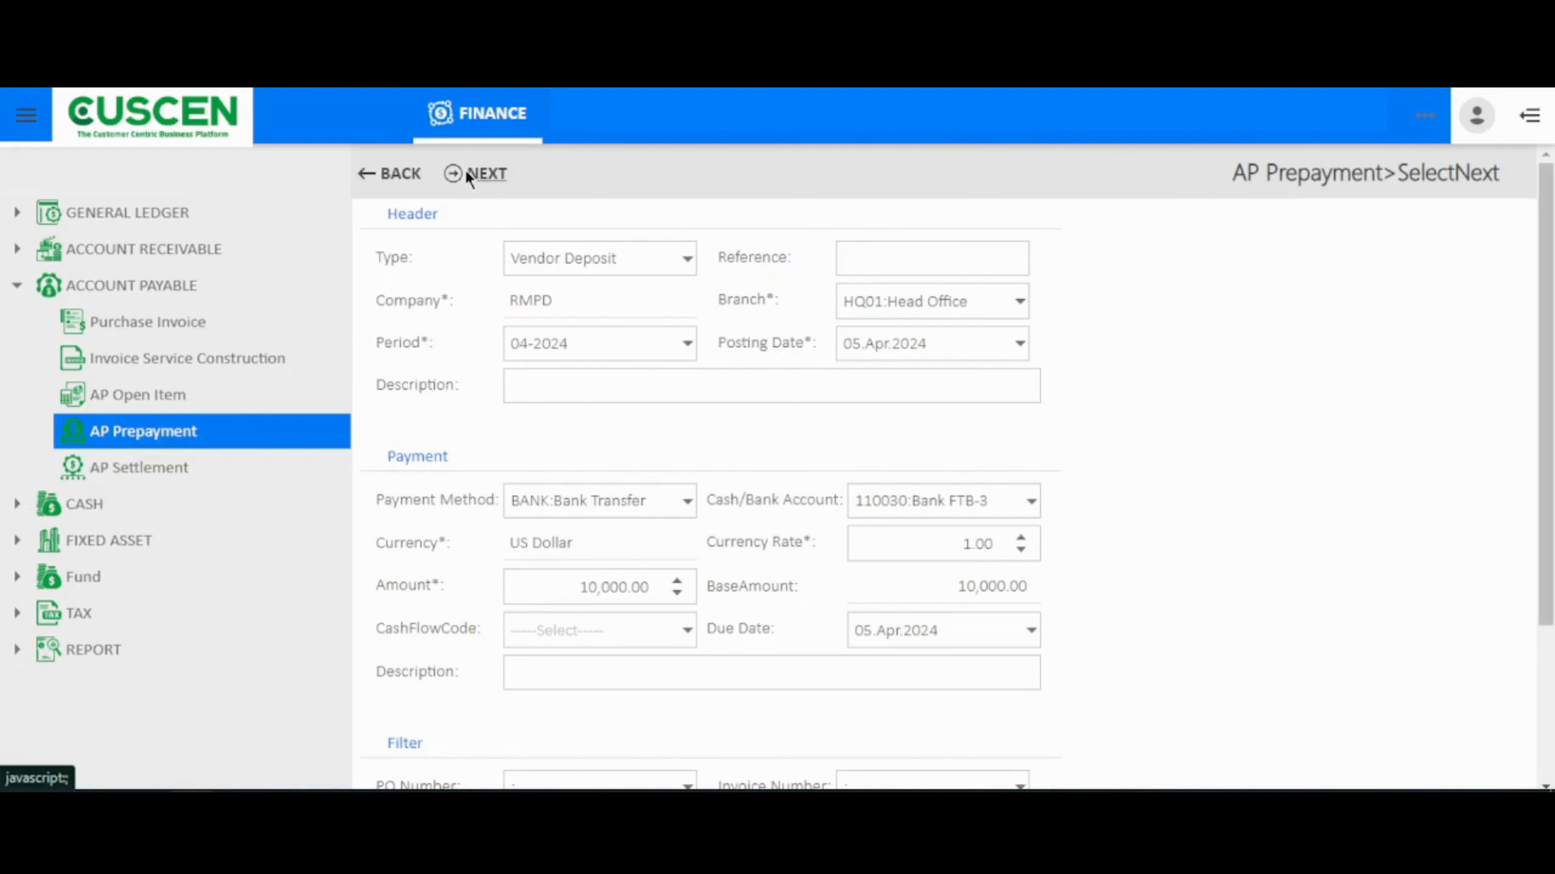
Check the prepayment's application line and attachment section, and save the prepayment
scroll(590, 474, "down", 3)
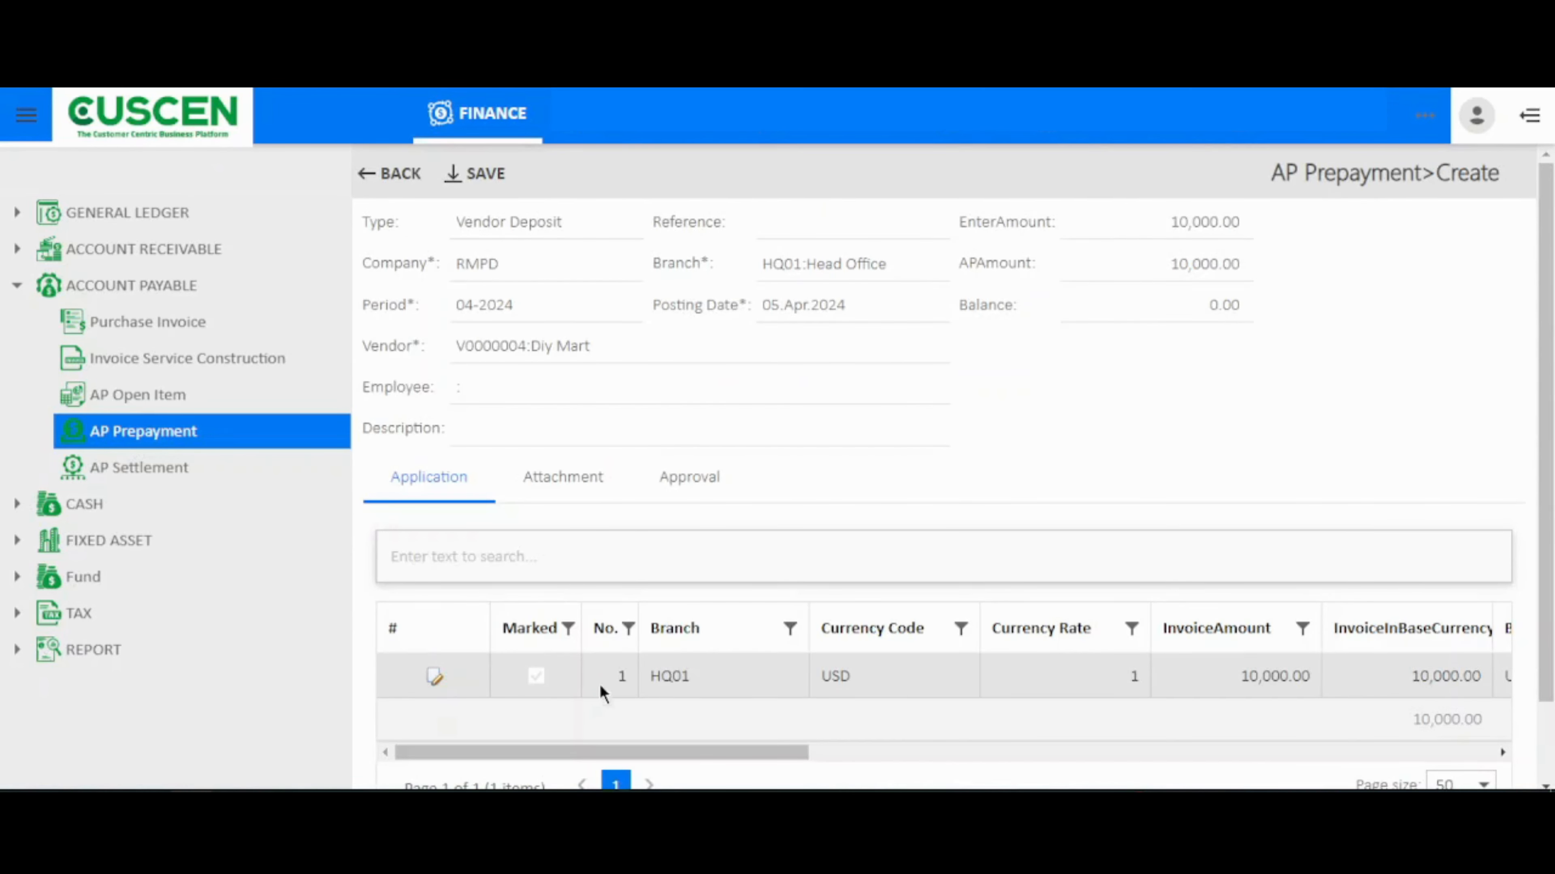
left_click_drag(563, 759, 583, 757)
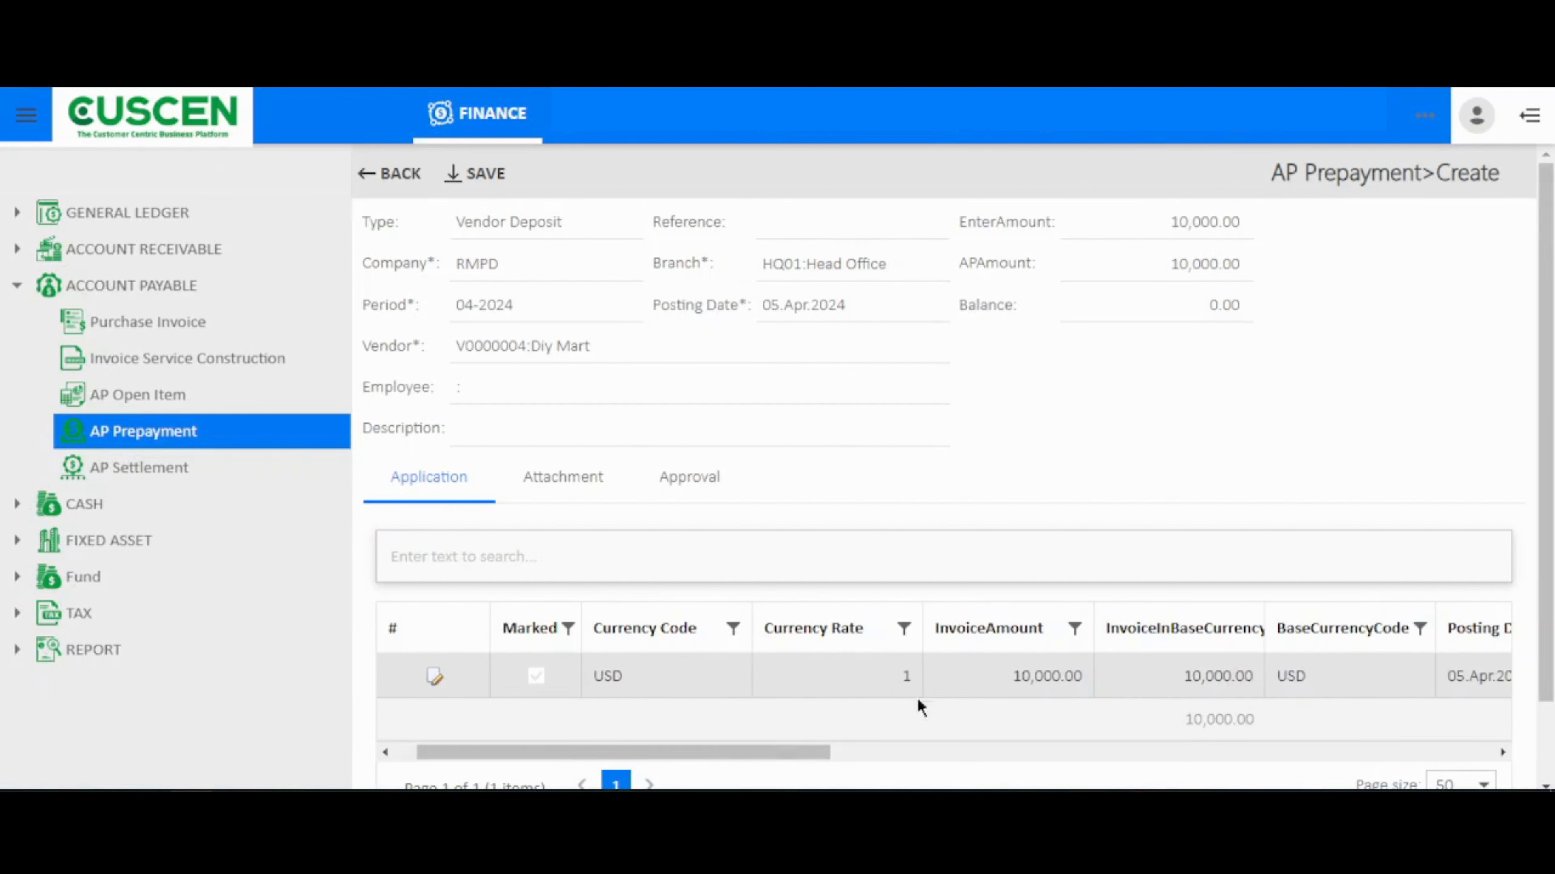
left_click_drag(793, 752, 472, 705)
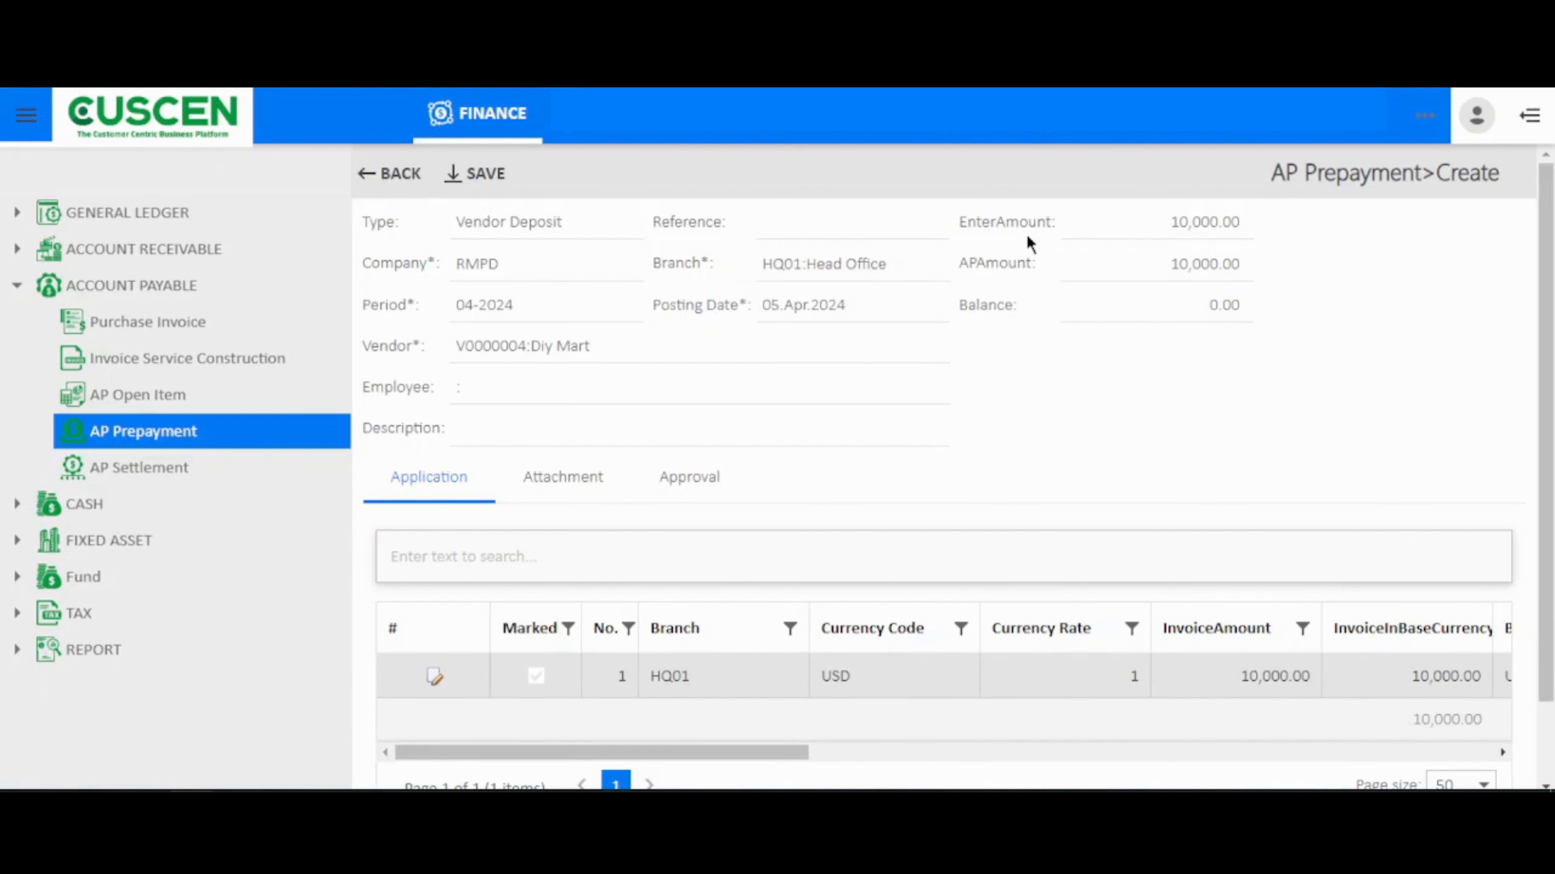
left_click(560, 497)
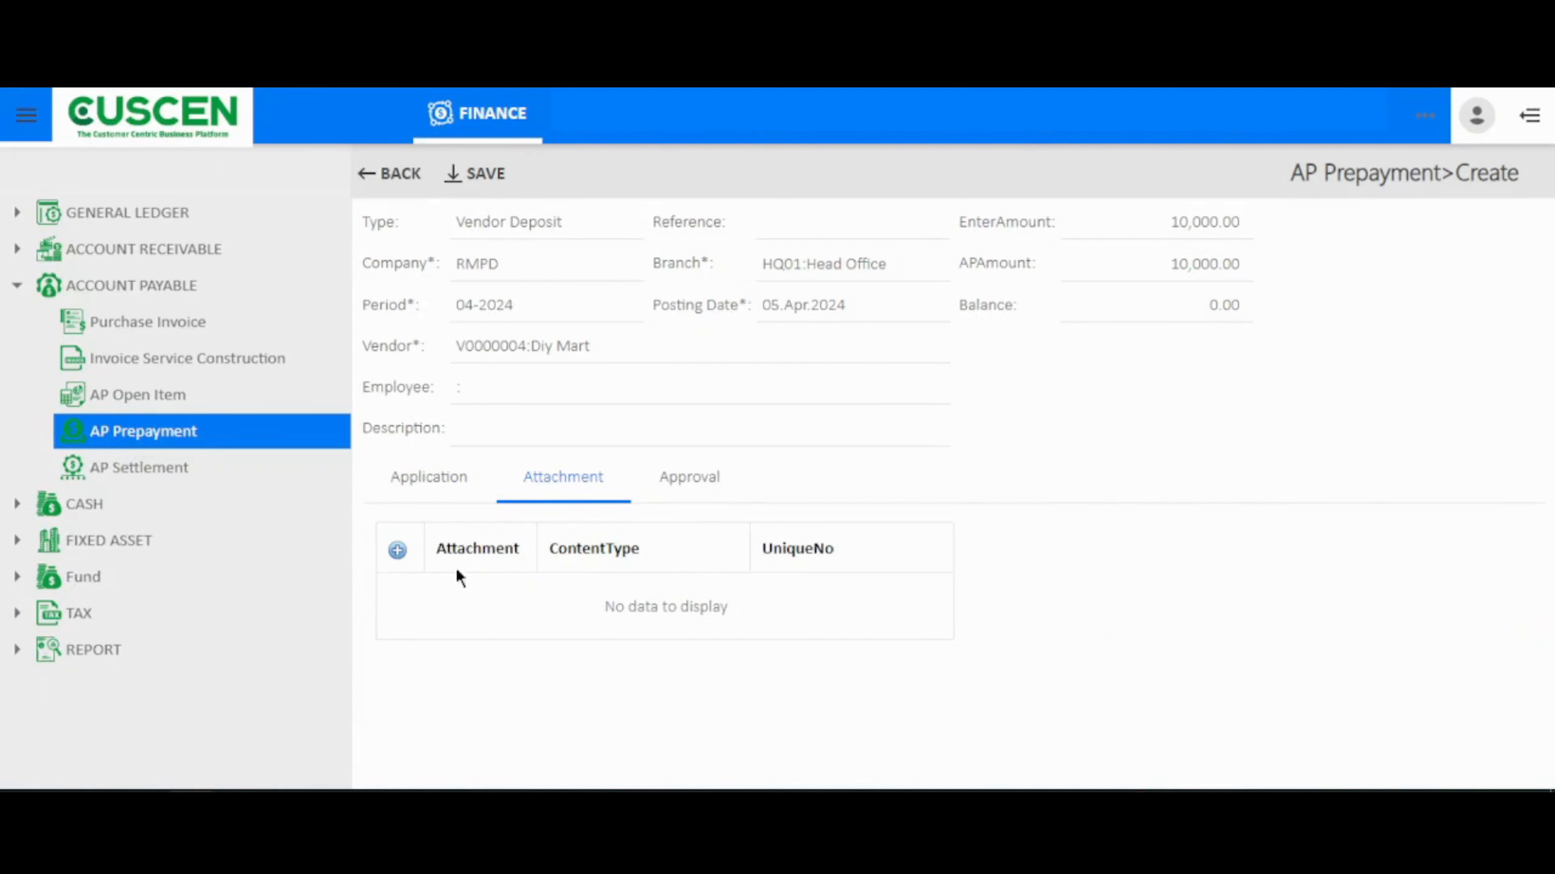
left_click(438, 490)
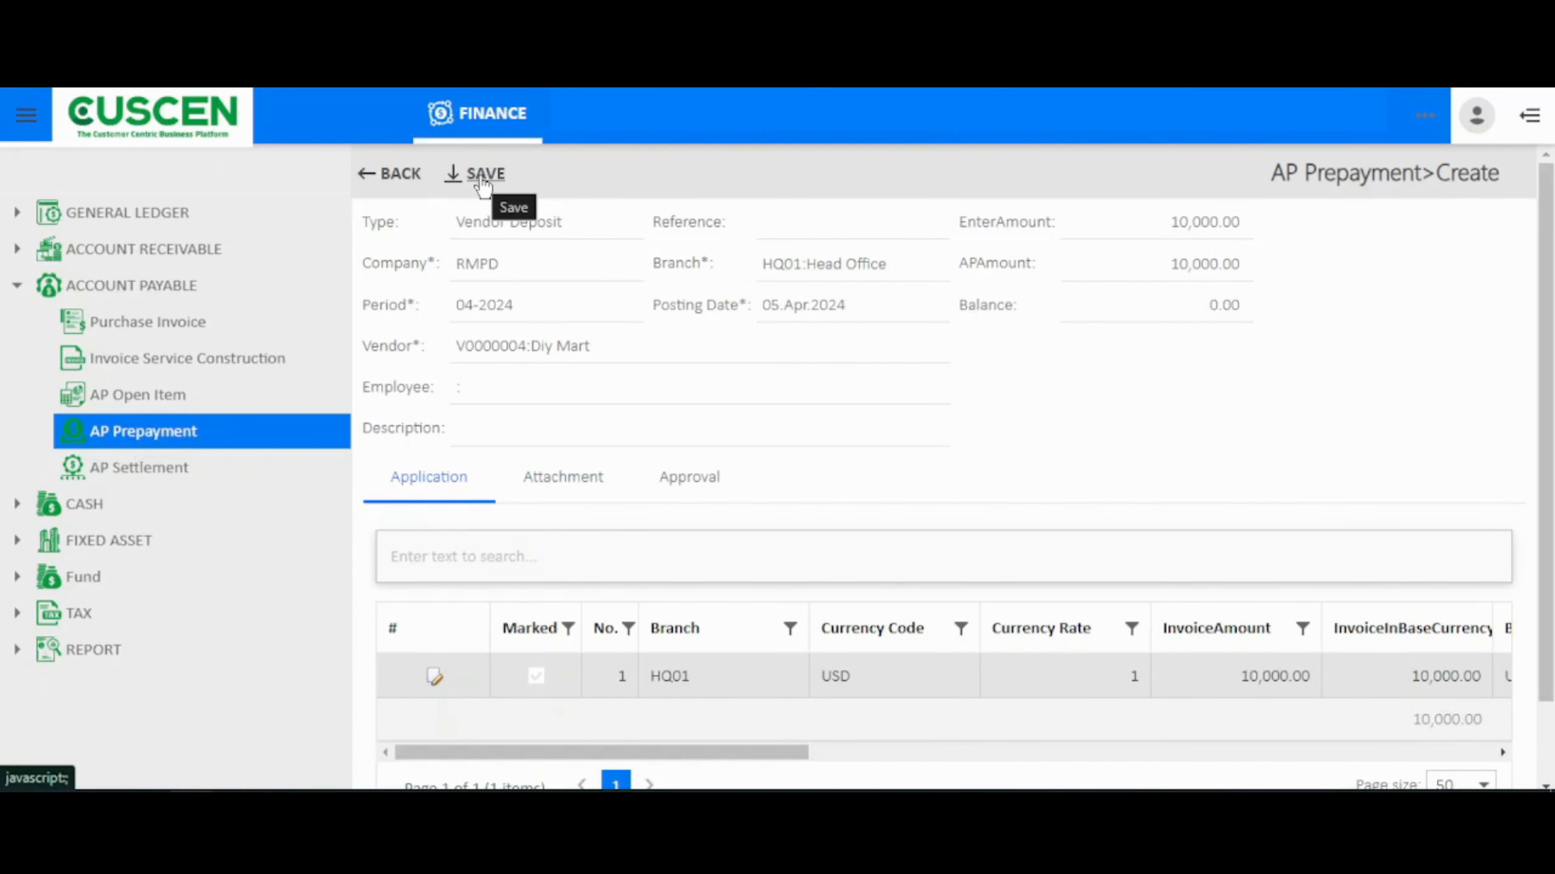
left_click(482, 178)
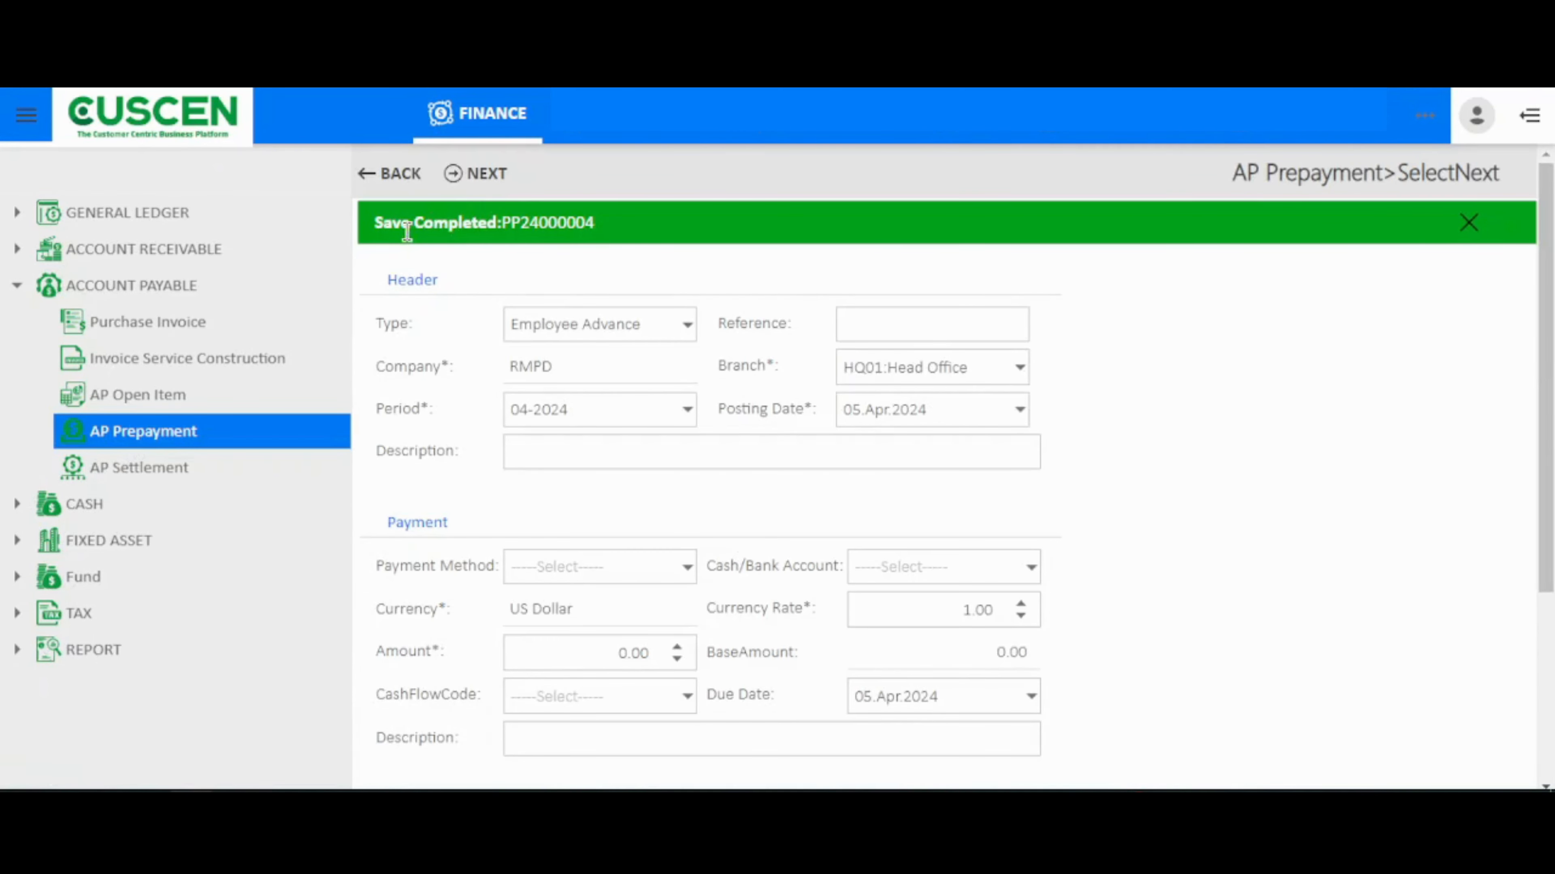
Open the newly saved prepayment, check its status, and request the document, confirming the request
left_click(536, 225)
left_click(537, 227)
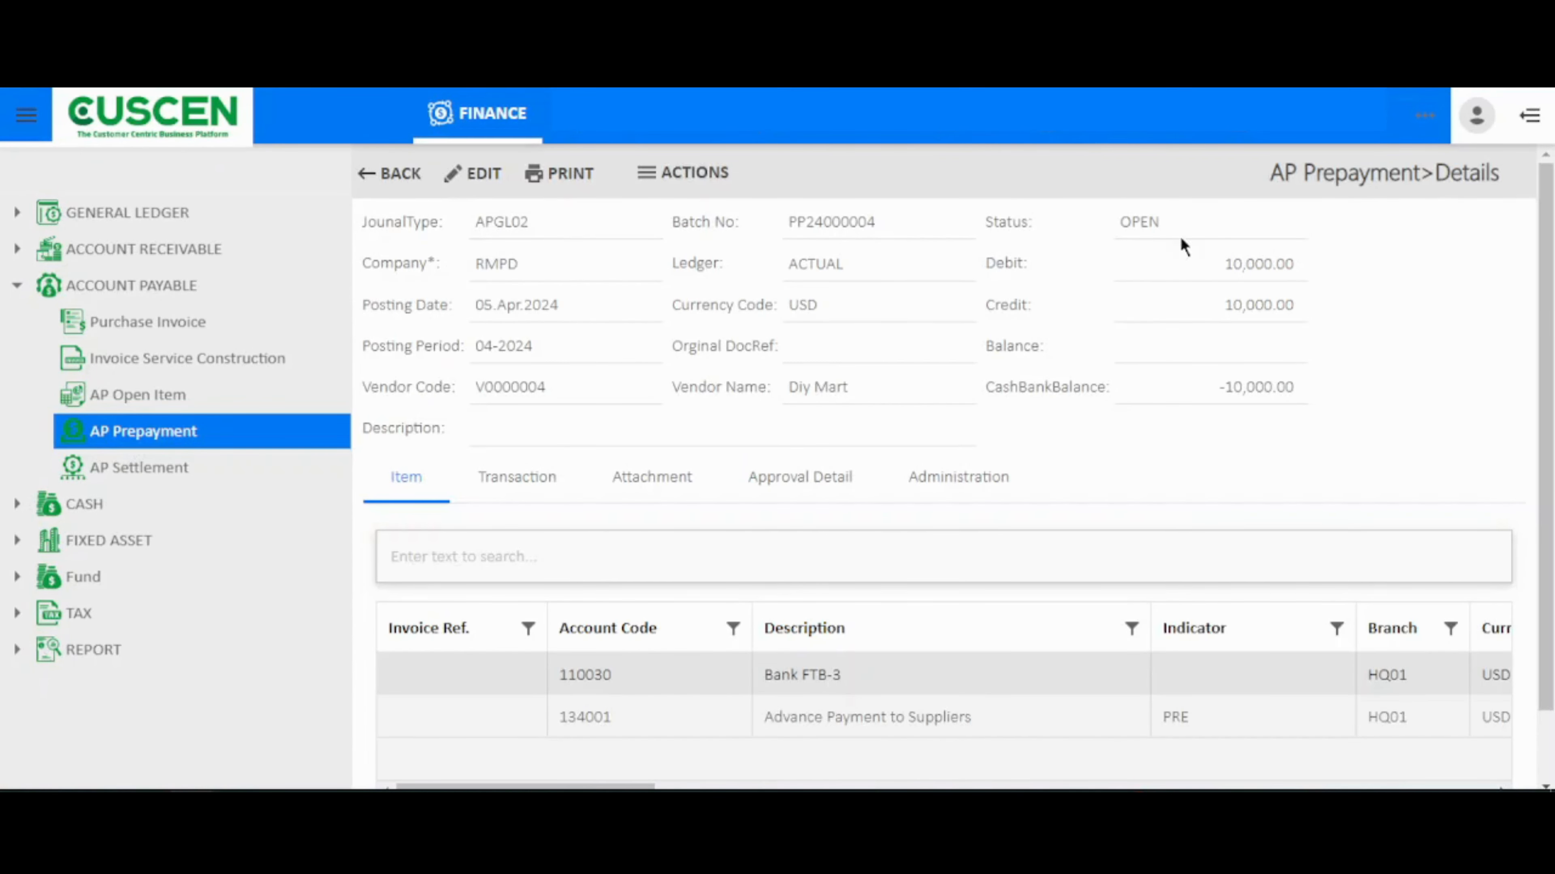
left_click_drag(1181, 226, 1115, 225)
left_click(684, 184)
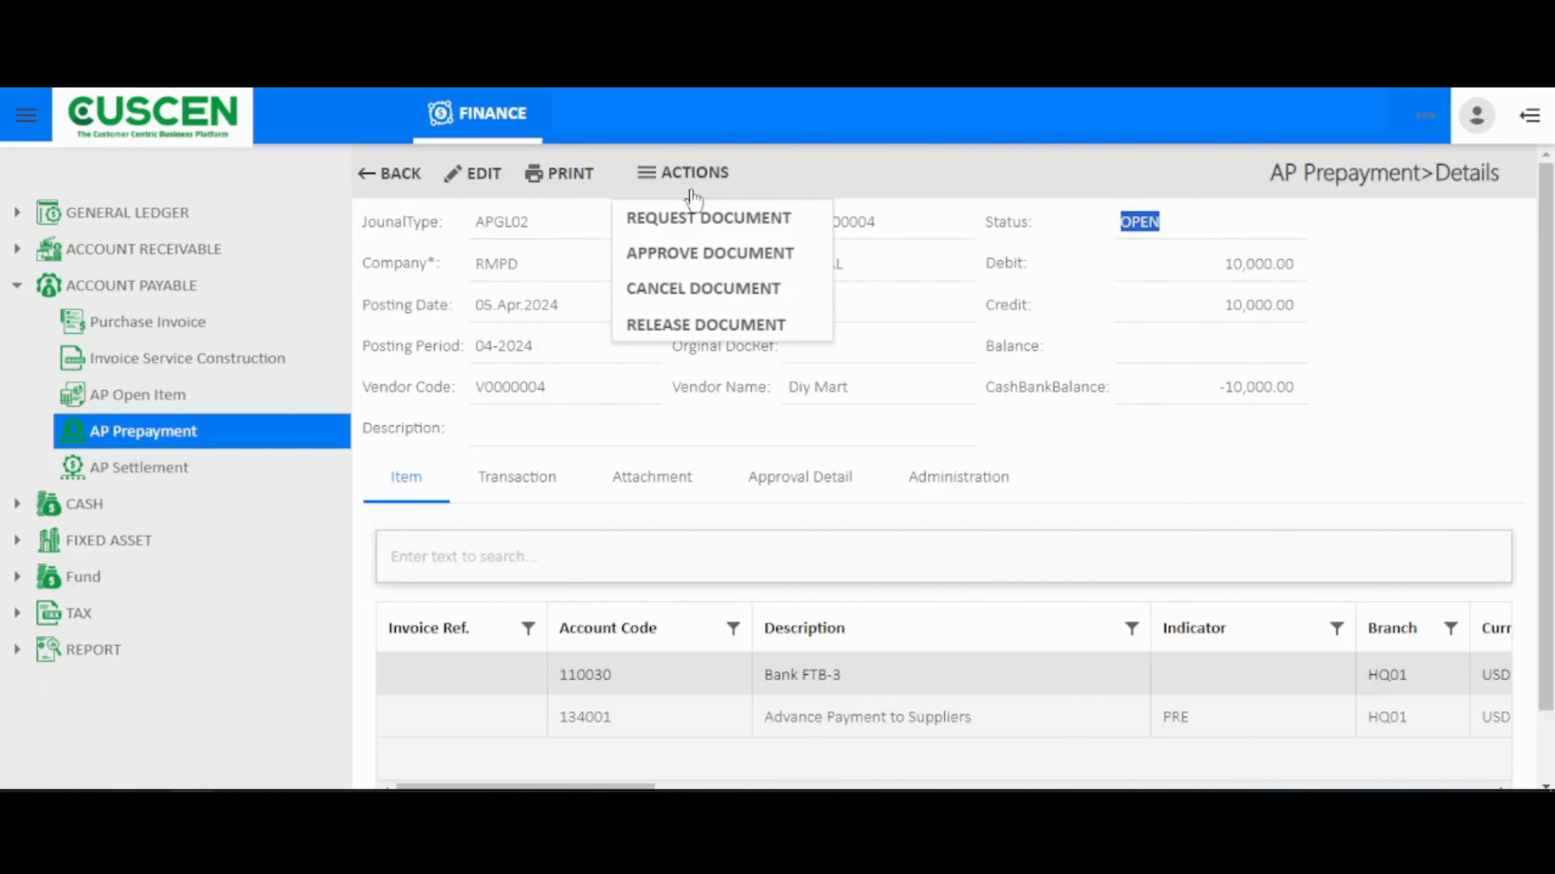
left_click(691, 222)
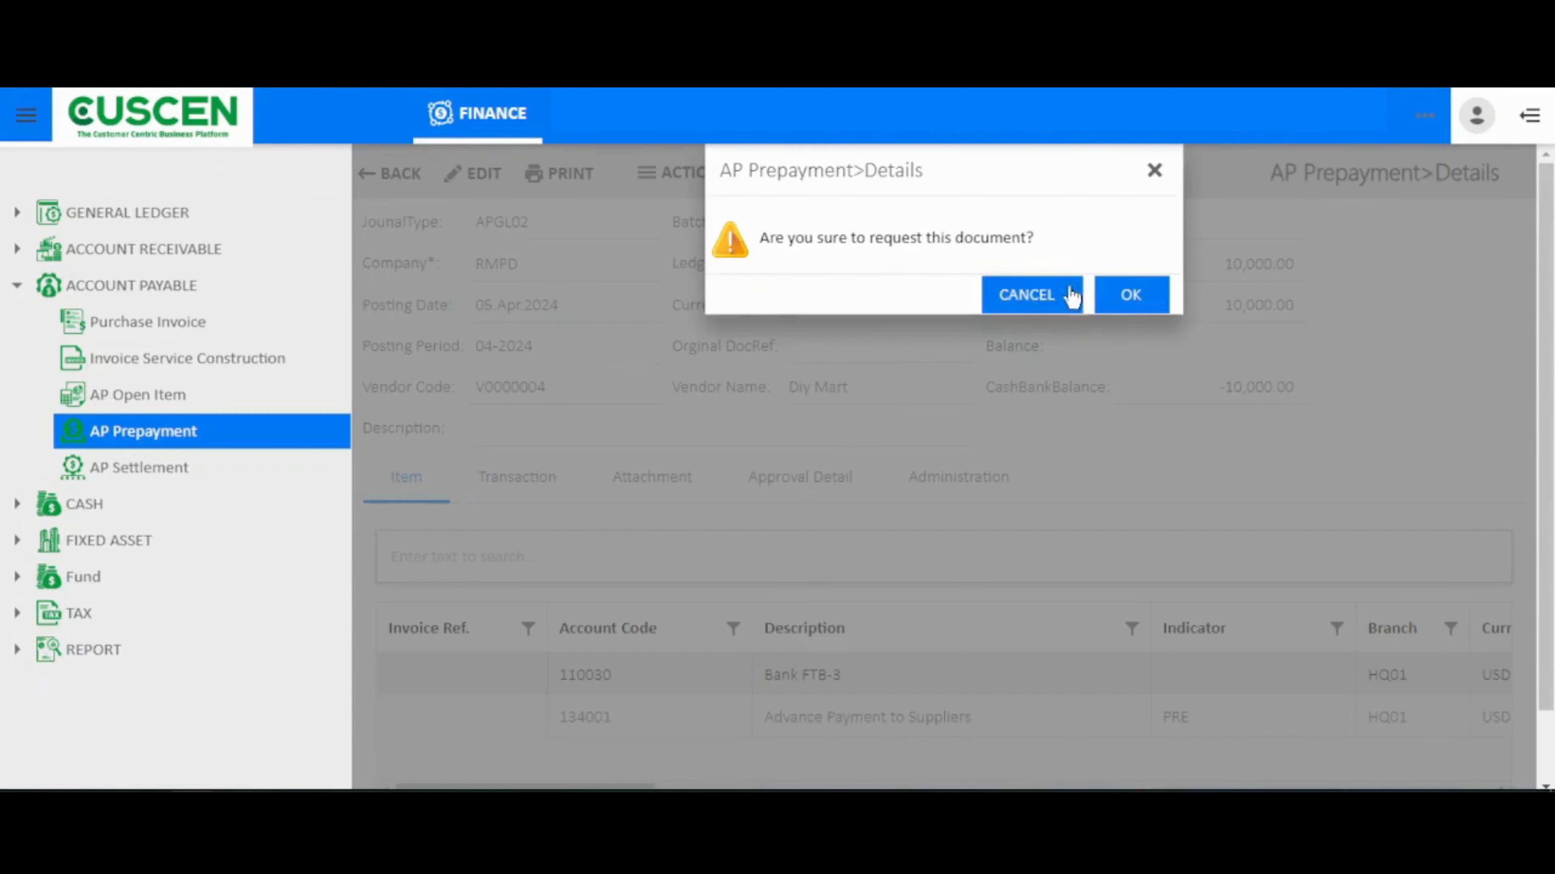
left_click(1128, 295)
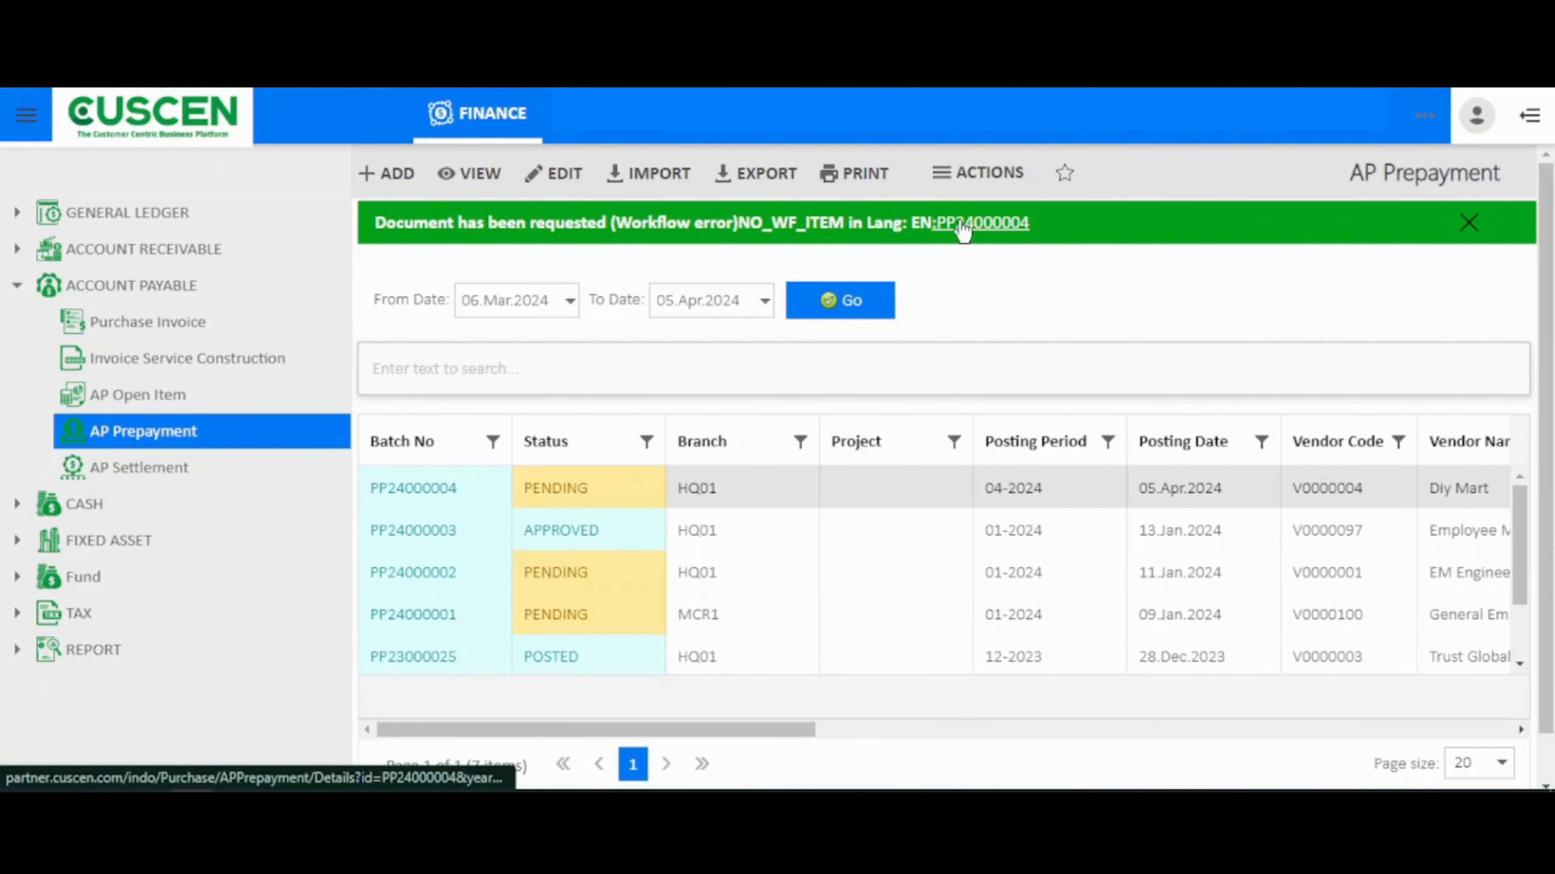
Reopen the requested prepayment, check its status, and approve the document, confirming the approval
left_click(962, 224)
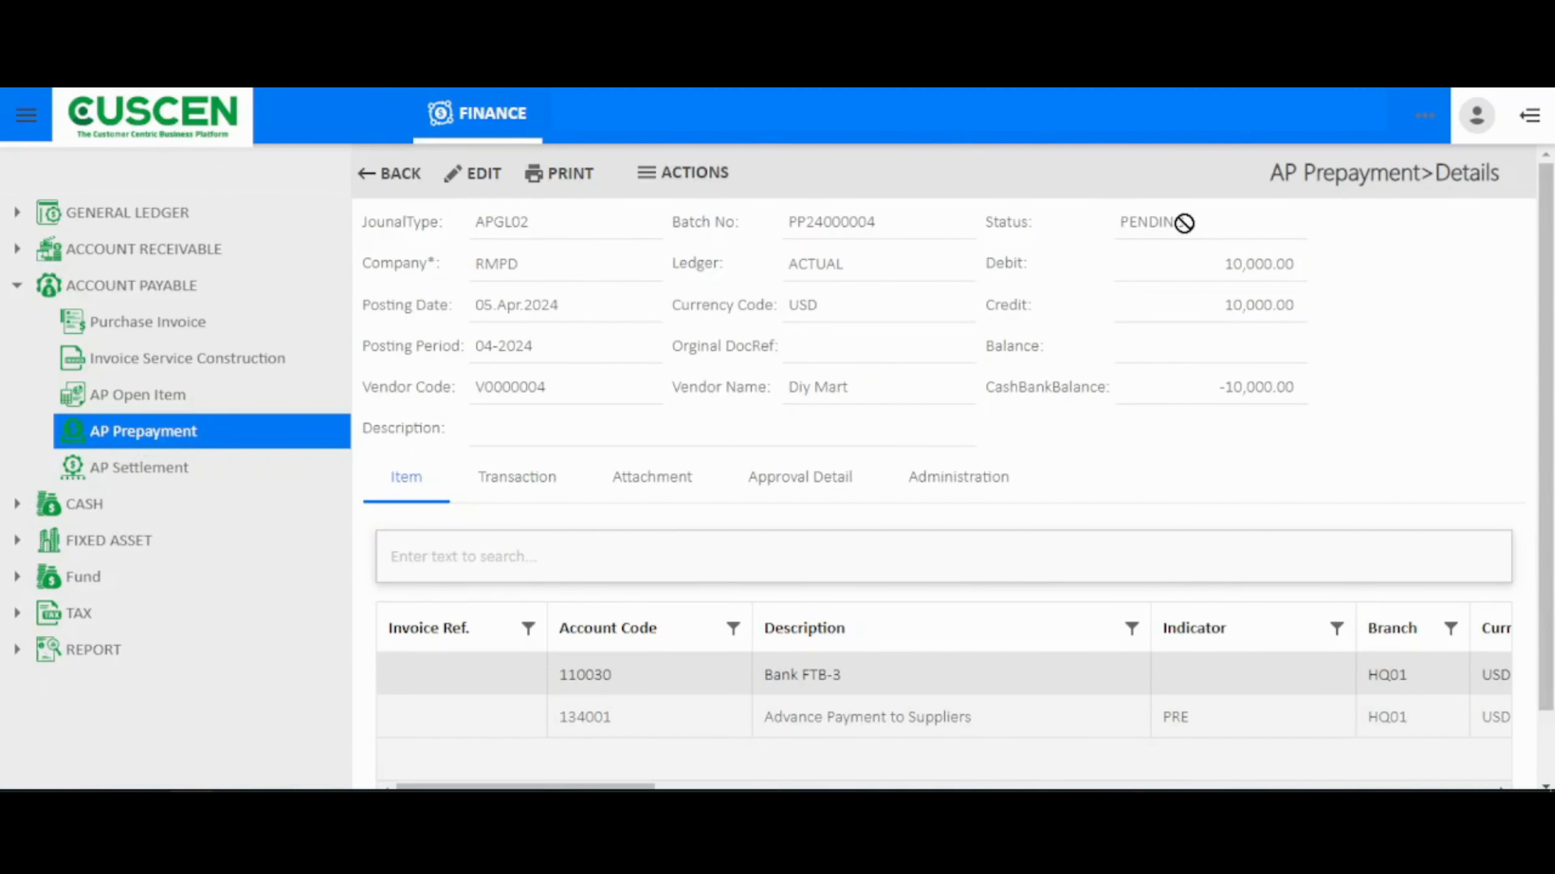
left_click_drag(1188, 221, 1108, 233)
left_click(667, 171)
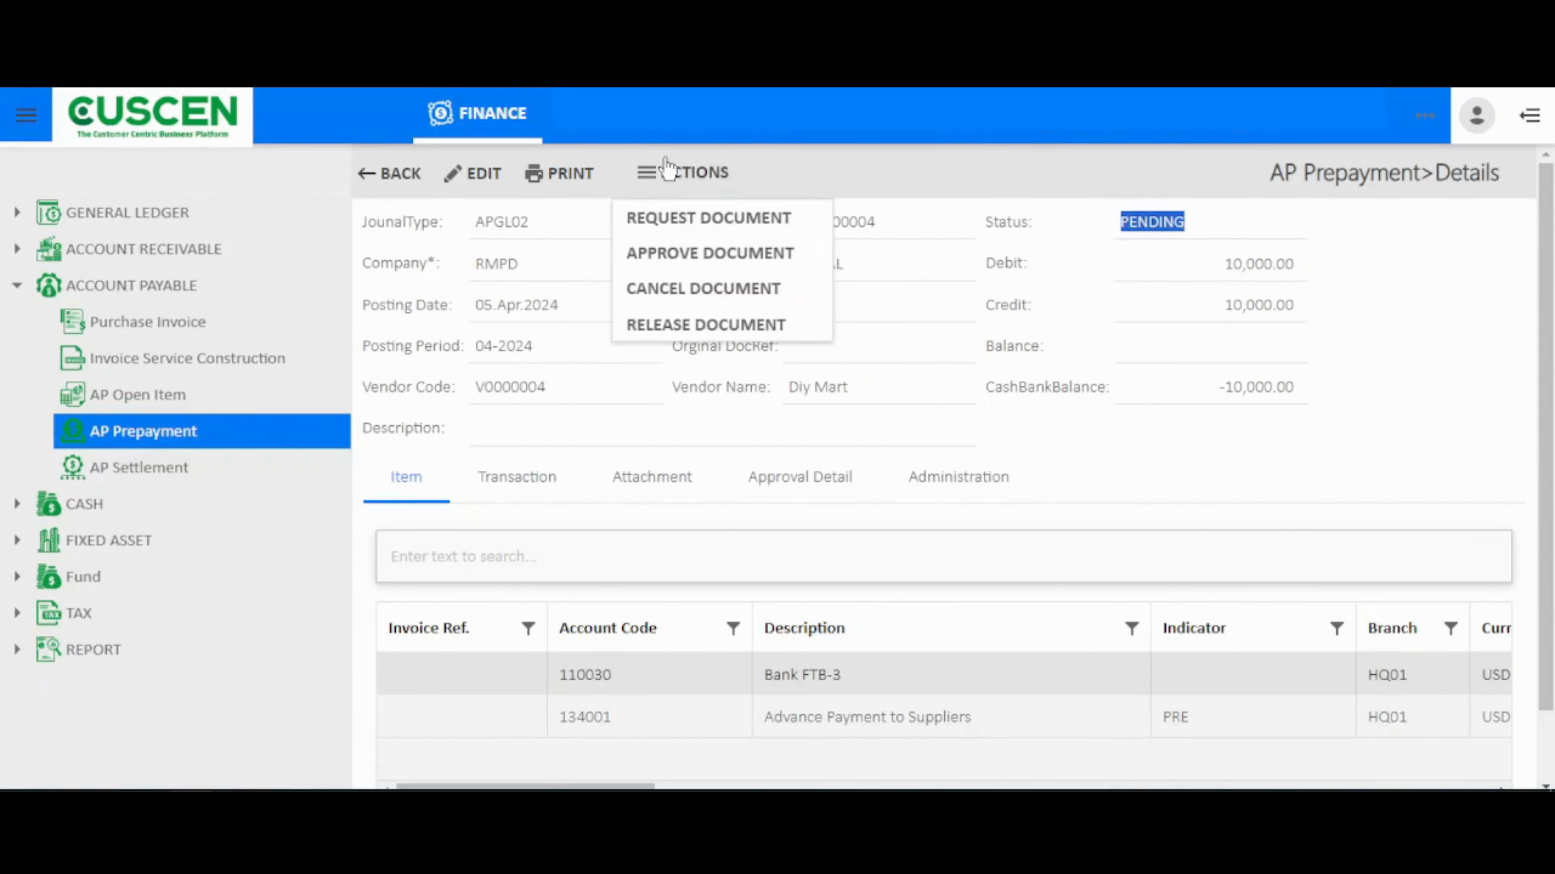
left_click(698, 254)
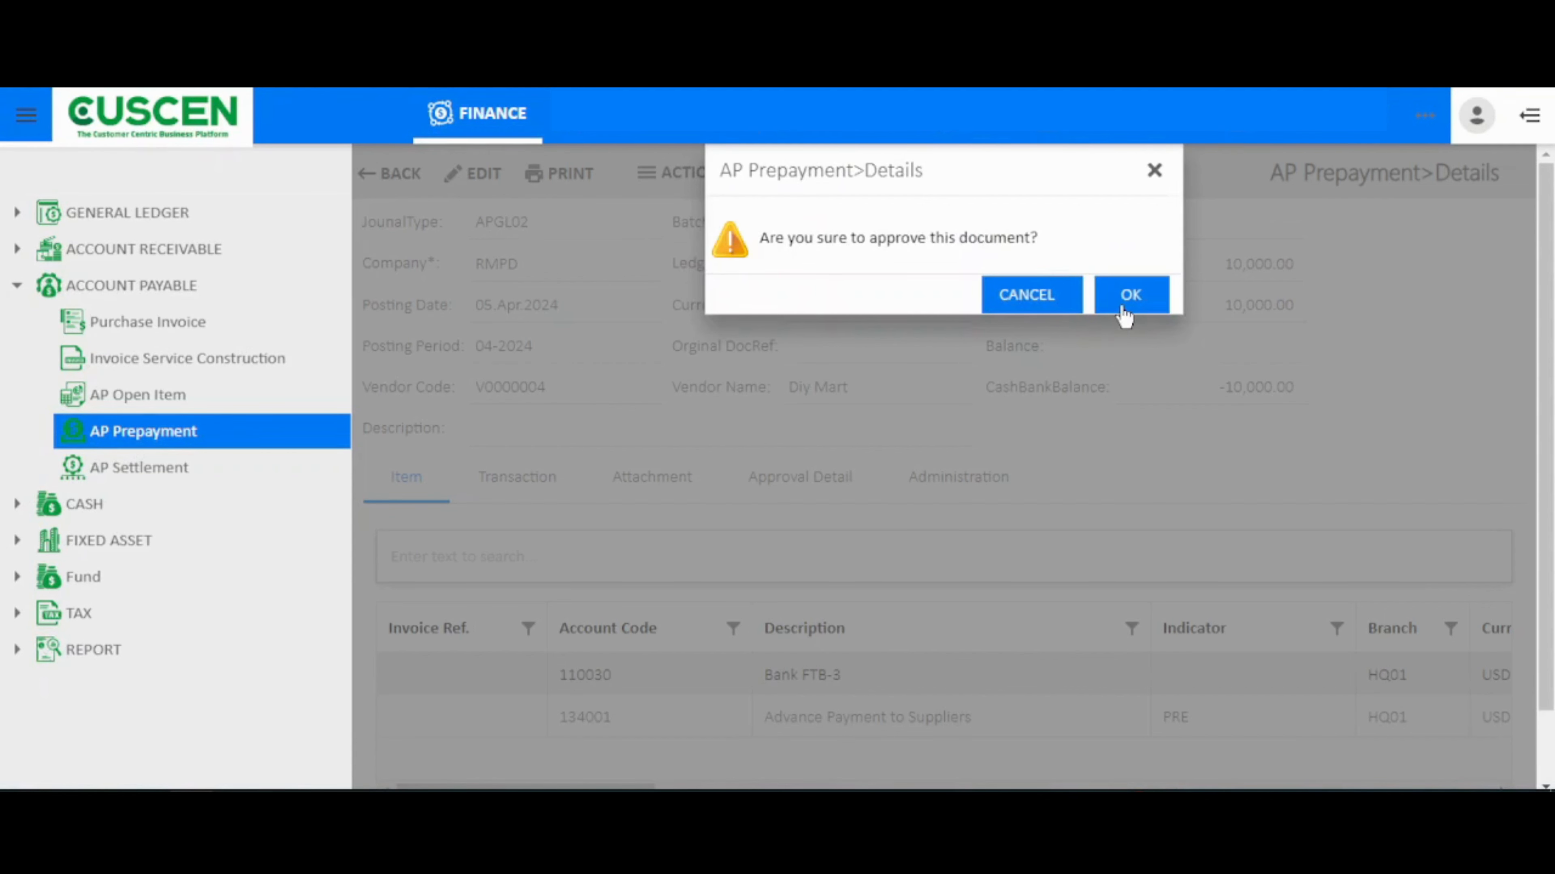
left_click(1125, 297)
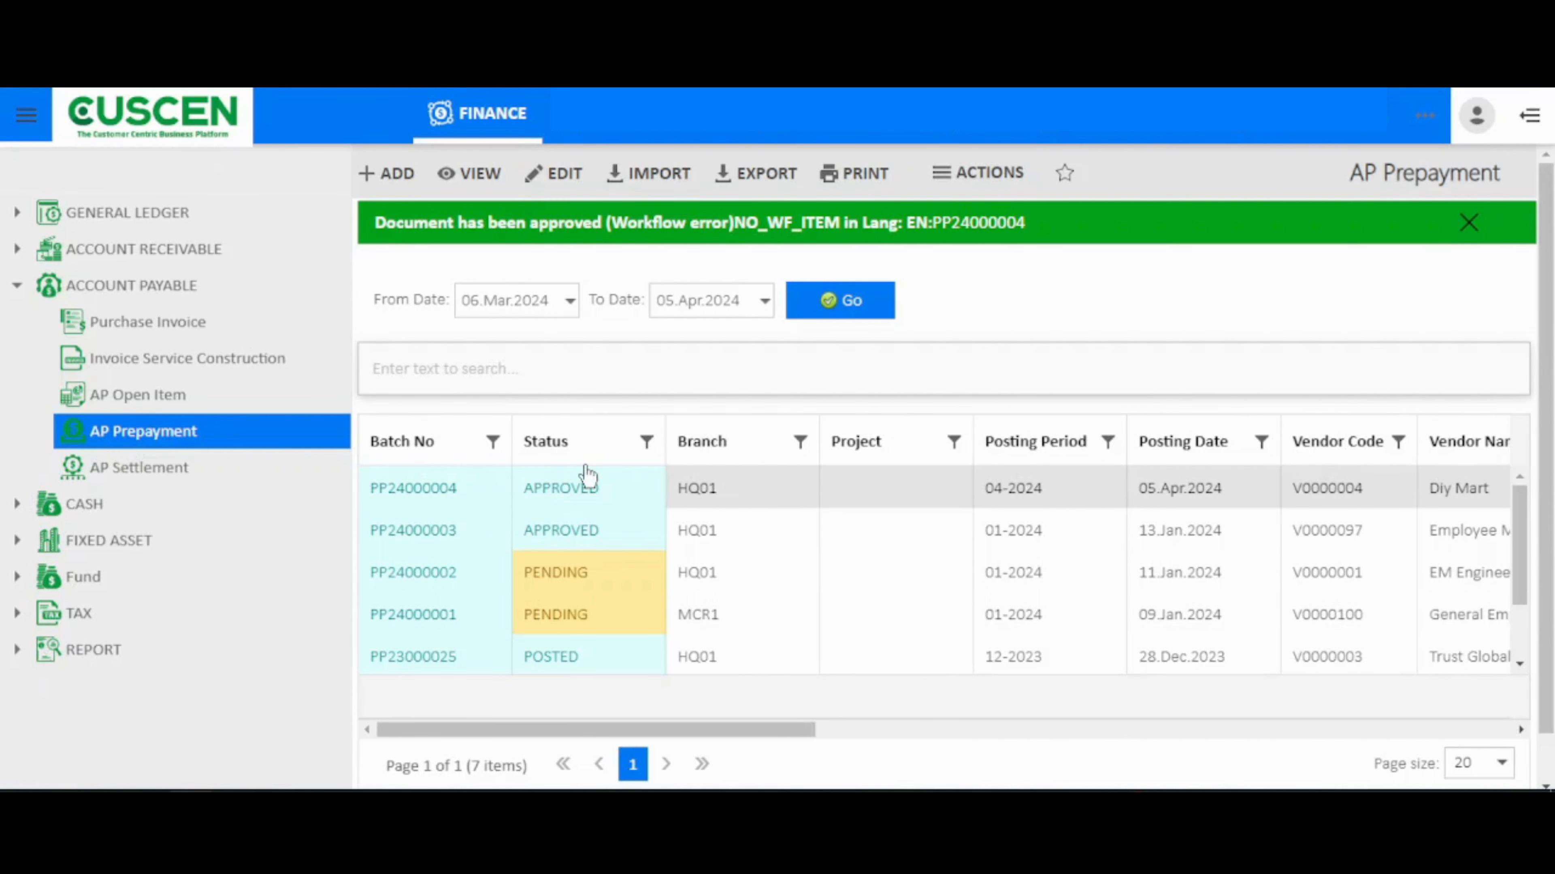
Open AP Settlement, add a new record, and set its type to Settlement
left_click(211, 473)
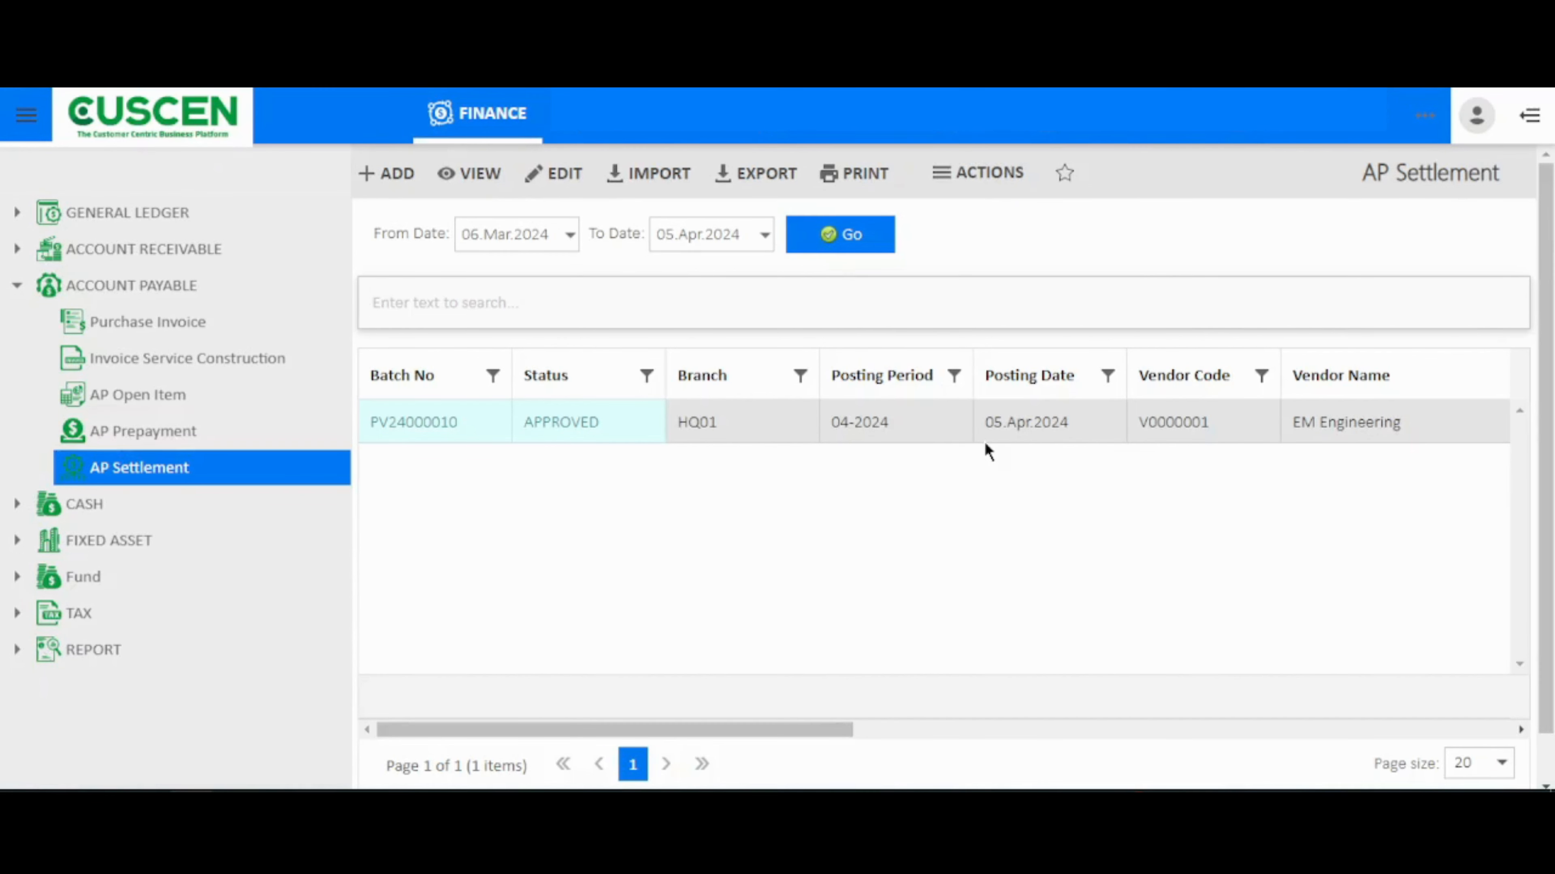
left_click(395, 178)
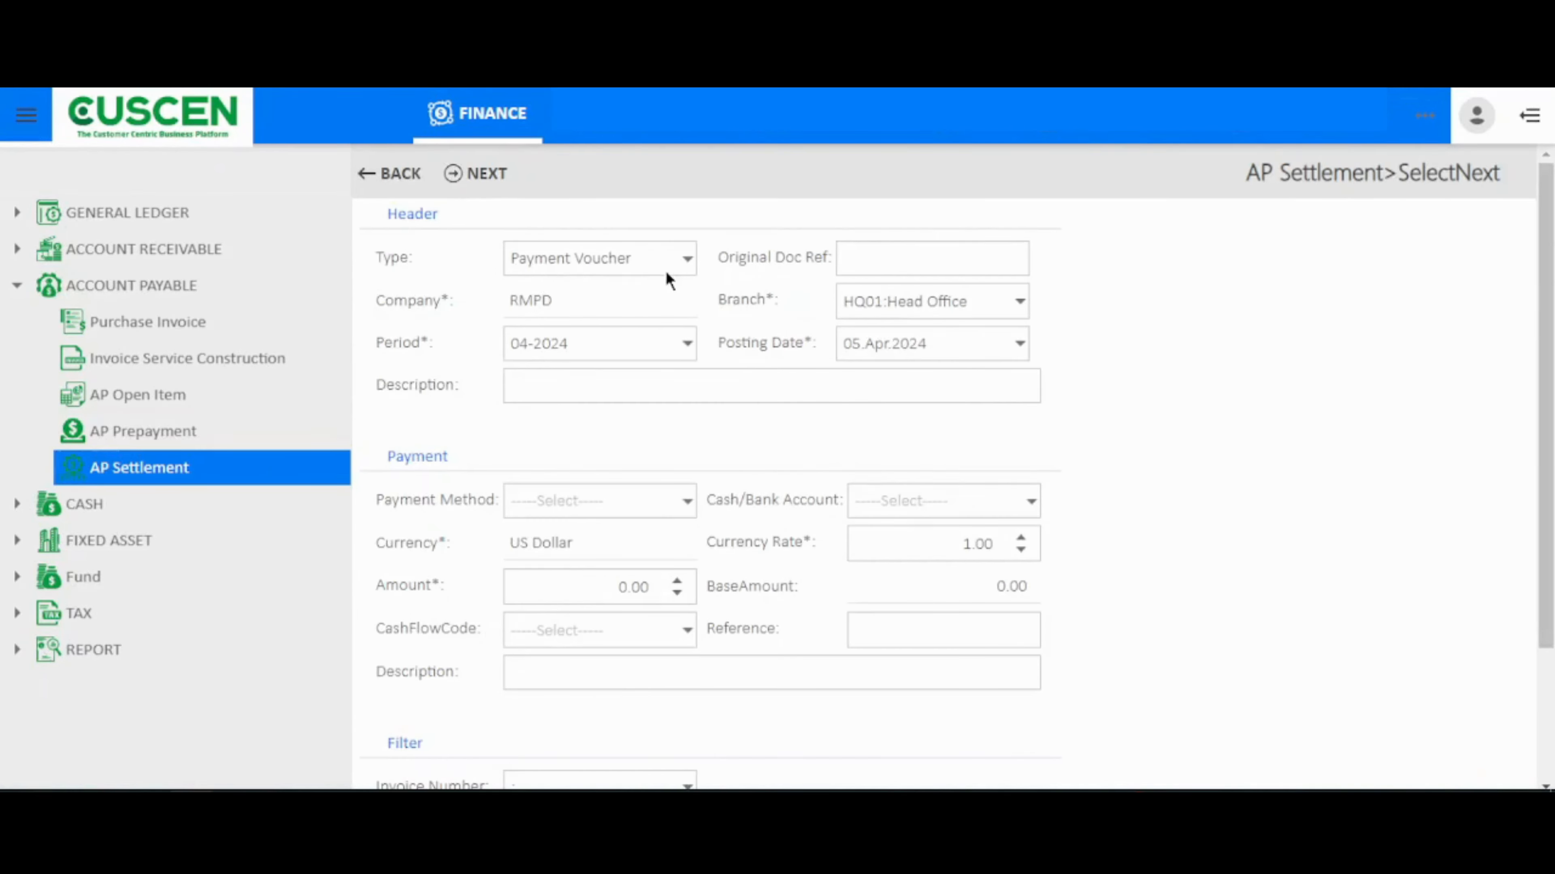
left_click(673, 268)
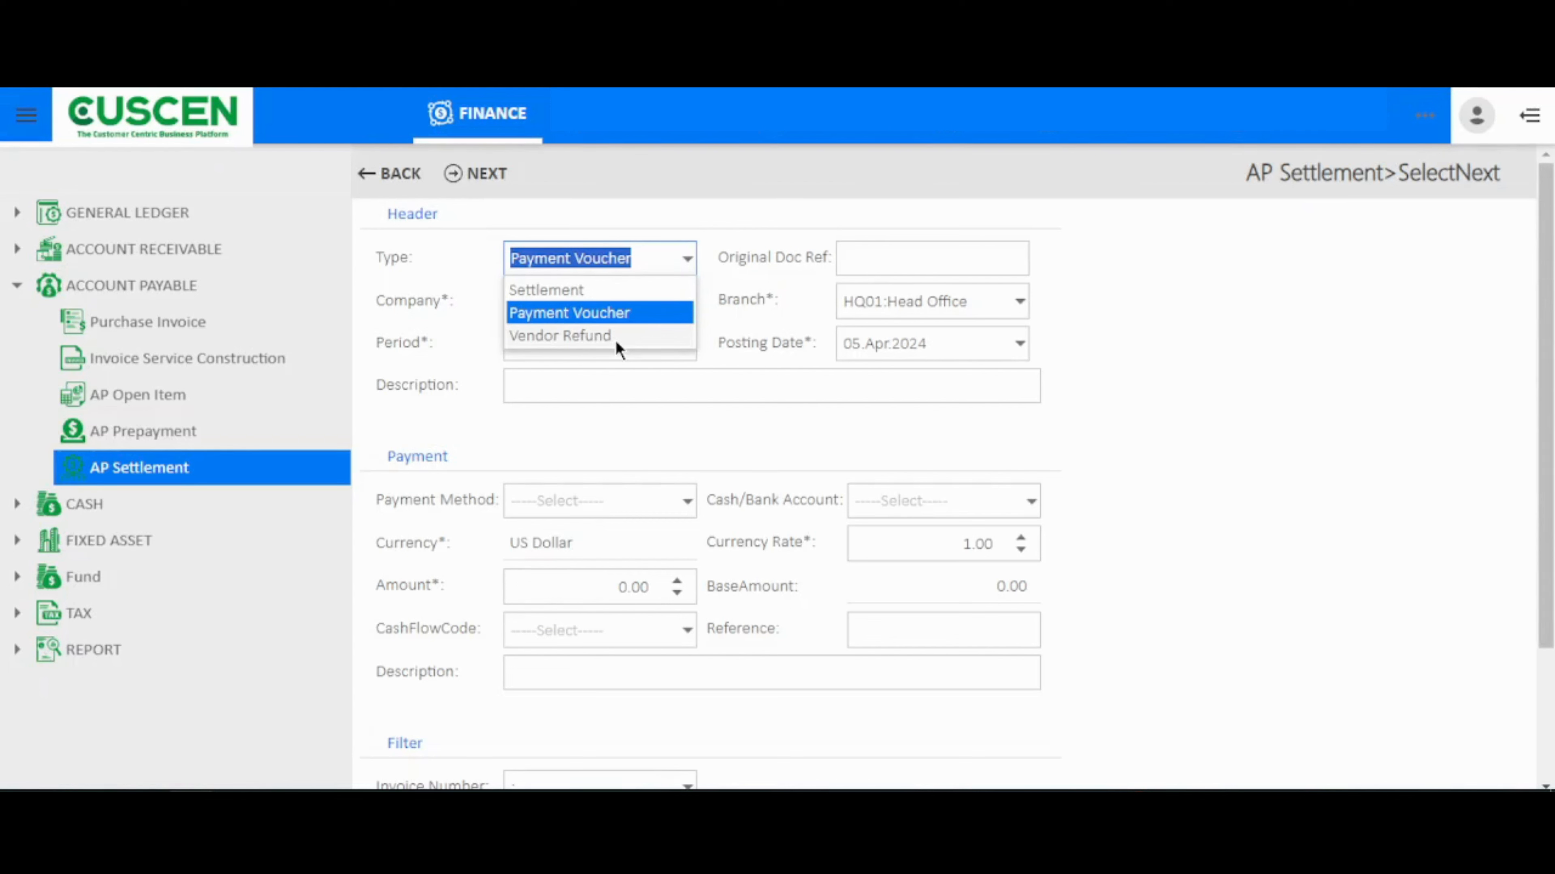
left_click(587, 291)
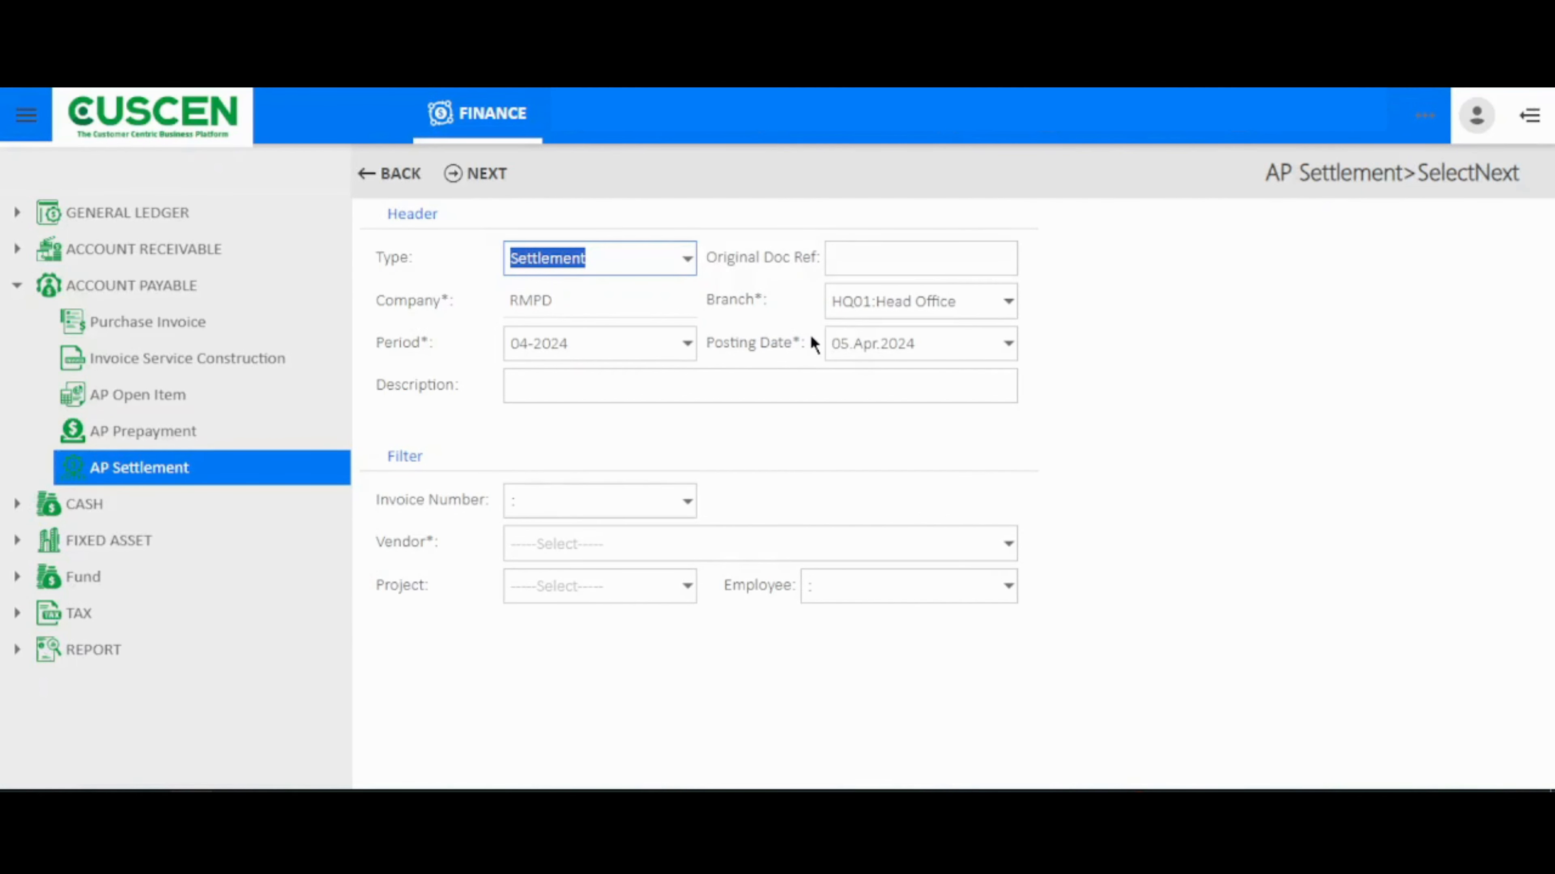
Select NTL Technology as the settlement's vendor, proceed to the creation page, and view the Difference section
left_click(715, 543)
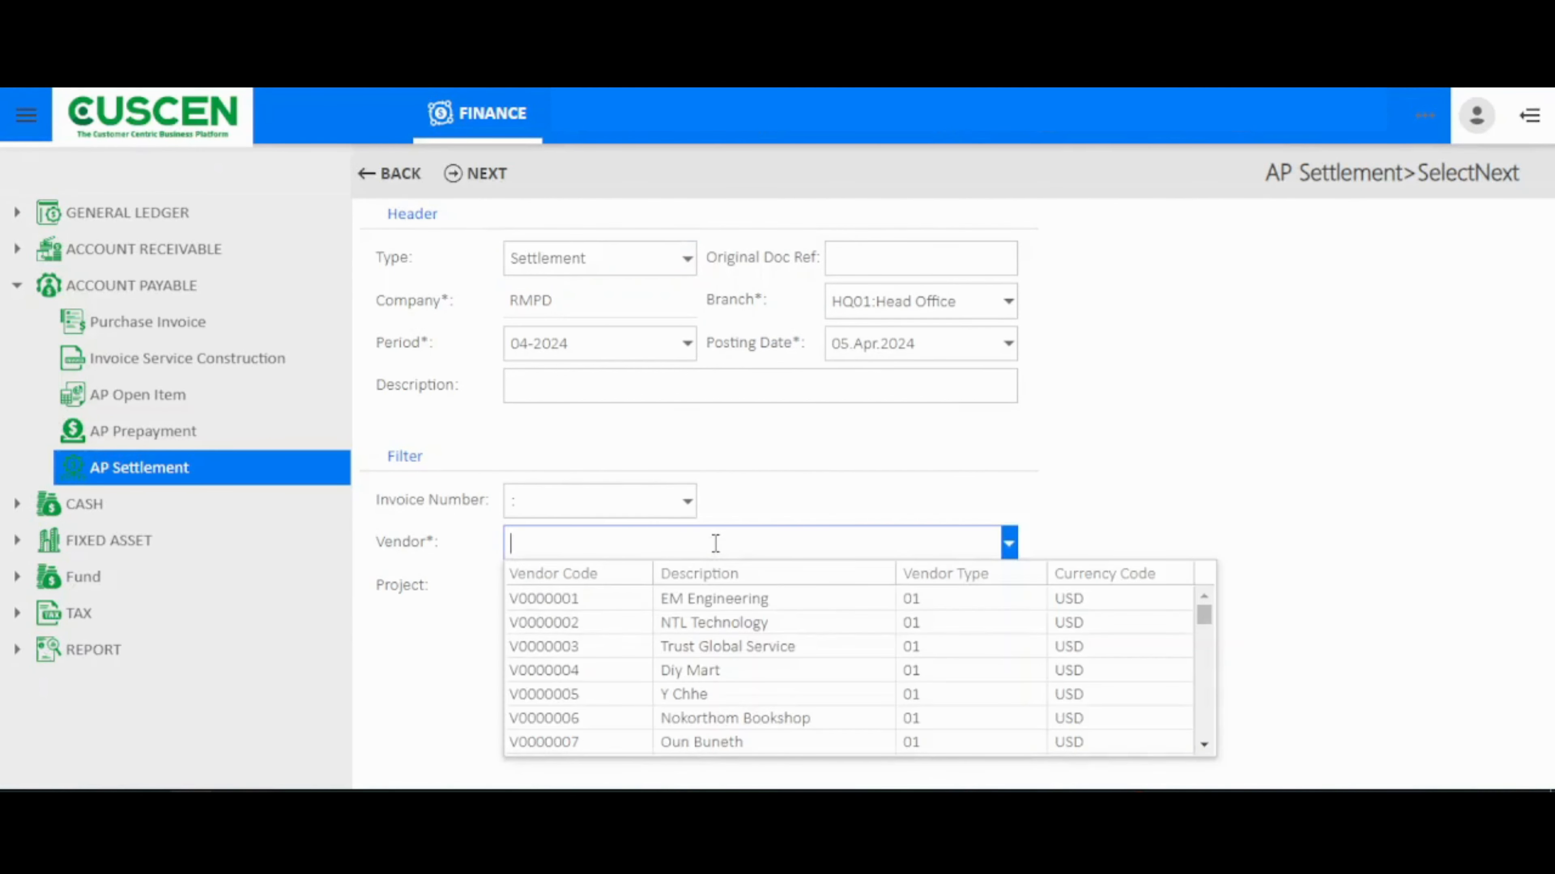
left_click(703, 624)
left_click(483, 182)
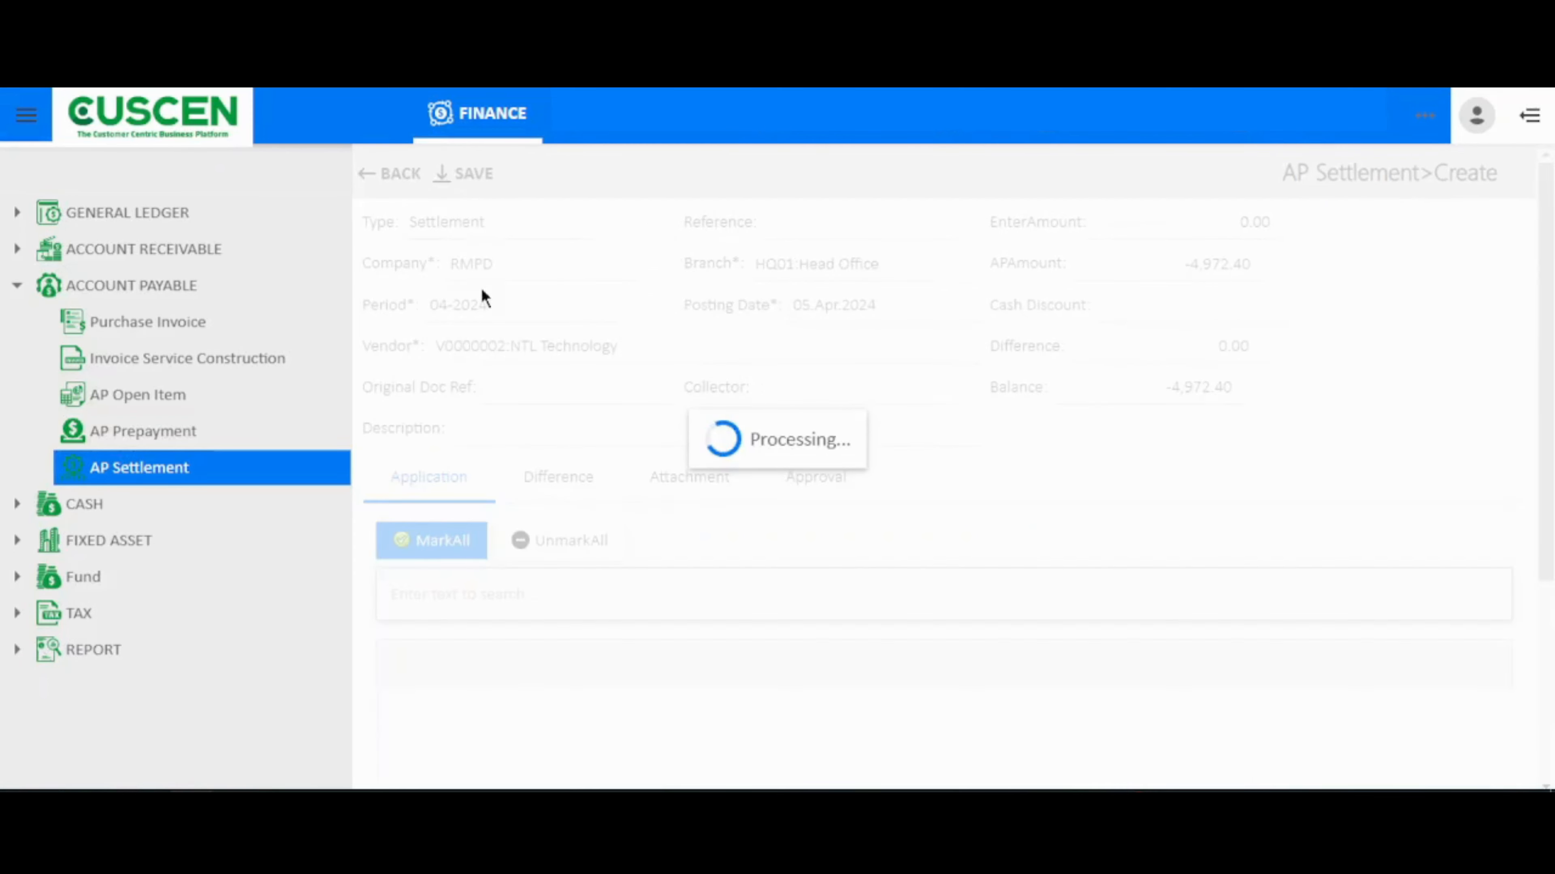
left_click(573, 487)
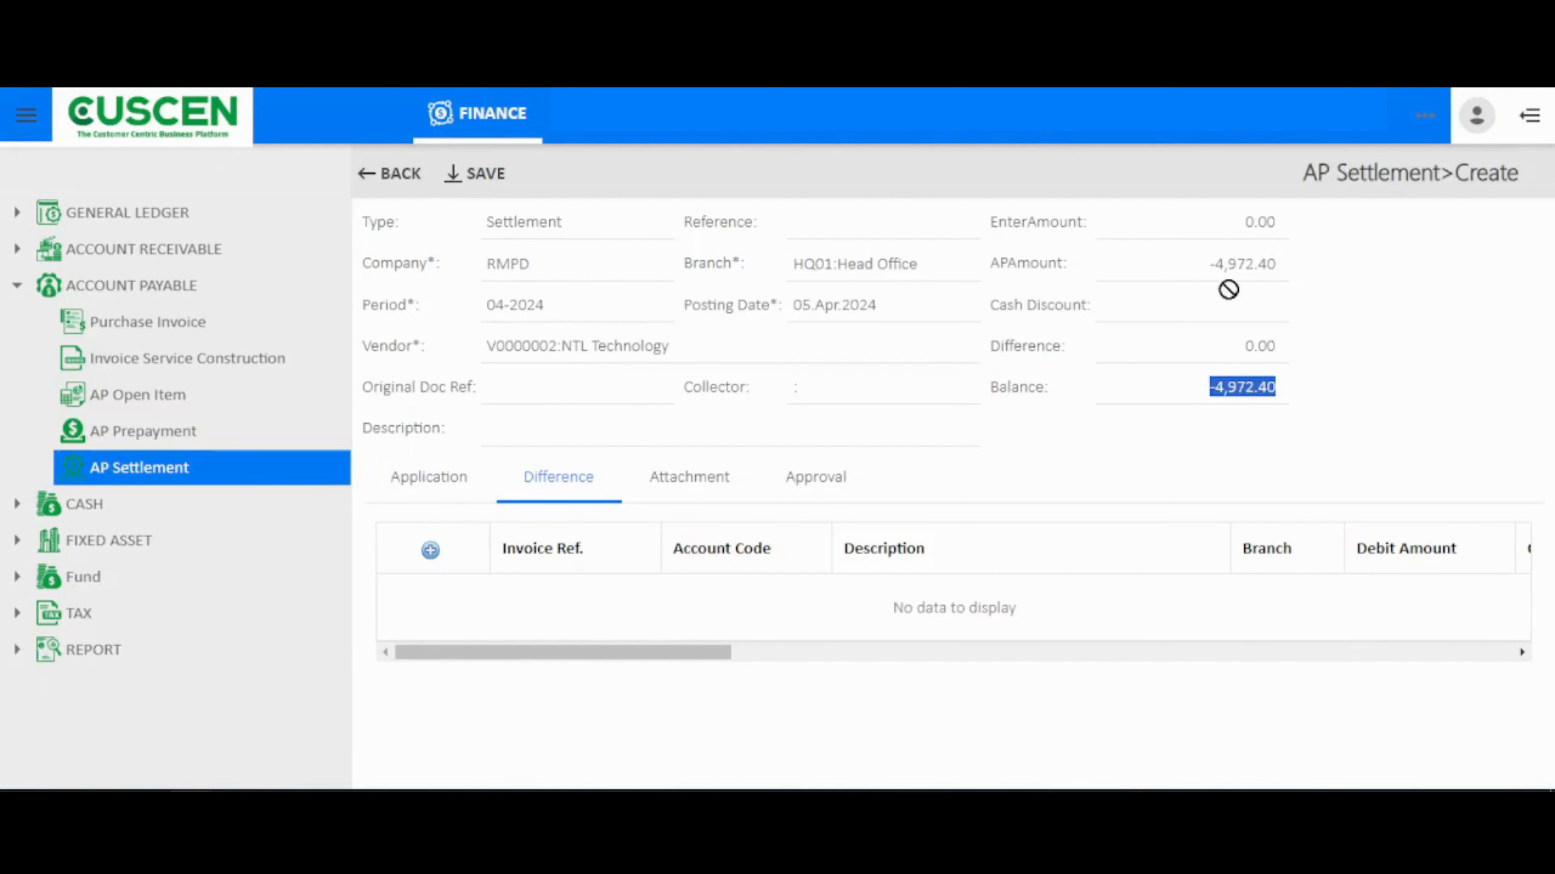
Add a difference line to the settlement with account code 100010 (Cash on Hand) and branch HQ01
left_click_drag(1201, 263, 1292, 270)
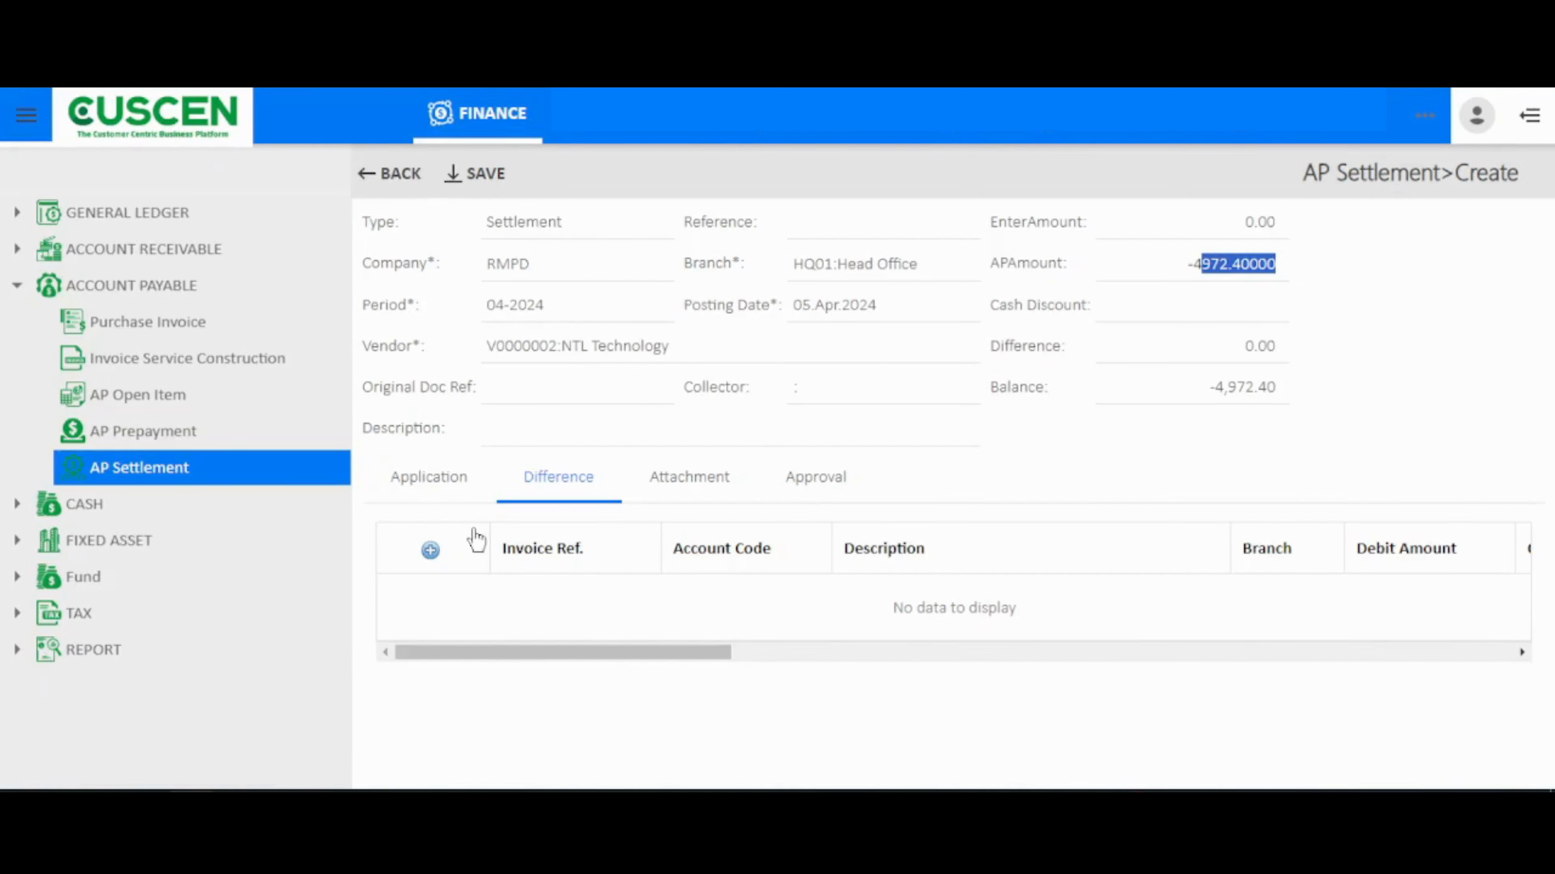
left_click(431, 552)
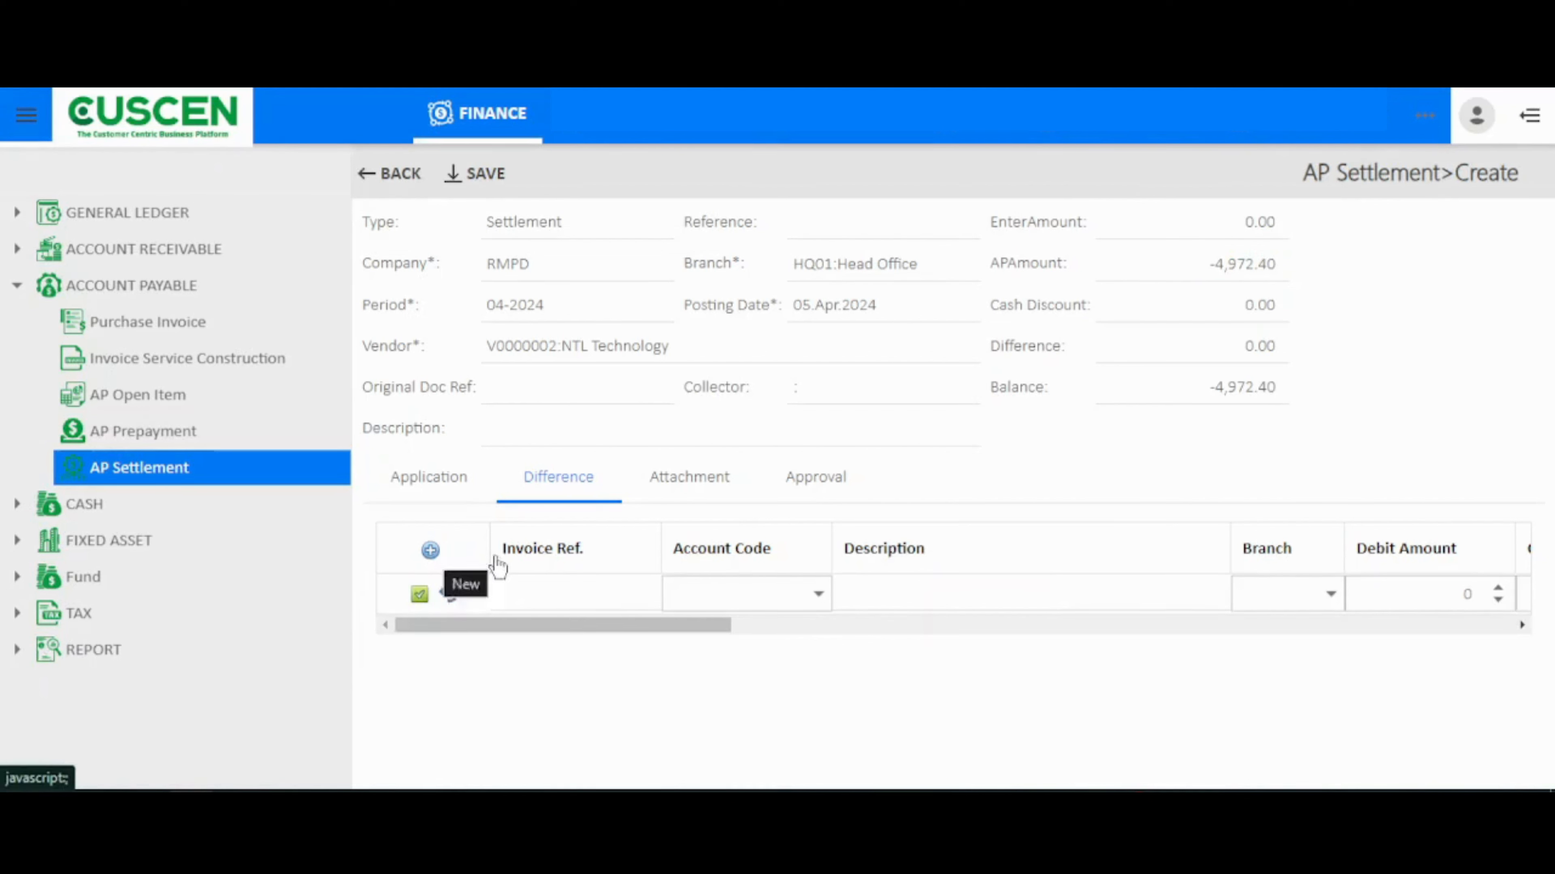
left_click(765, 592)
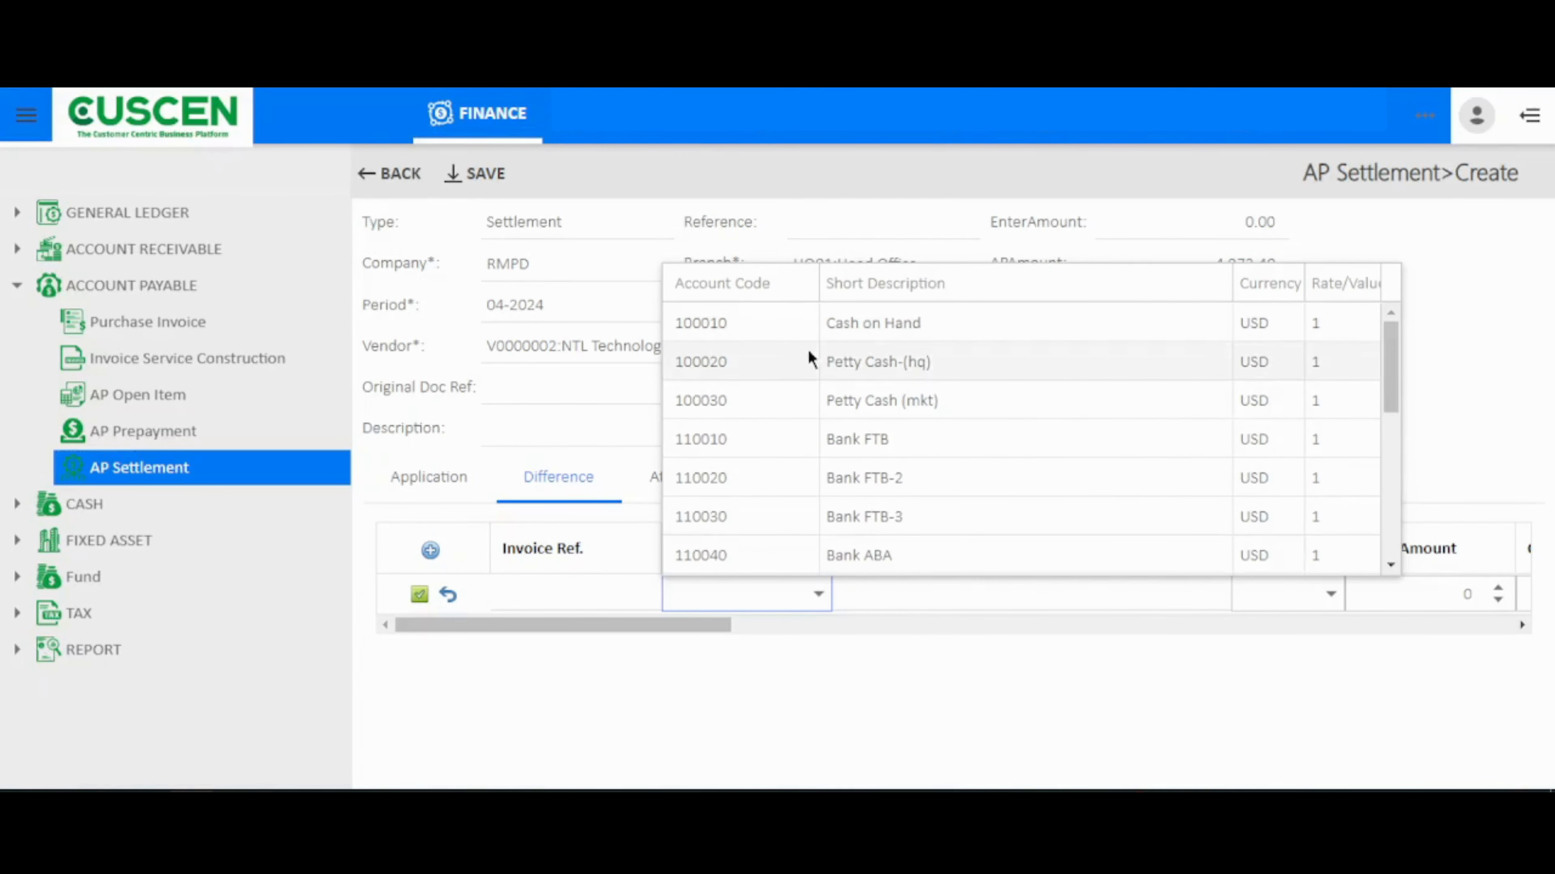
left_click(808, 330)
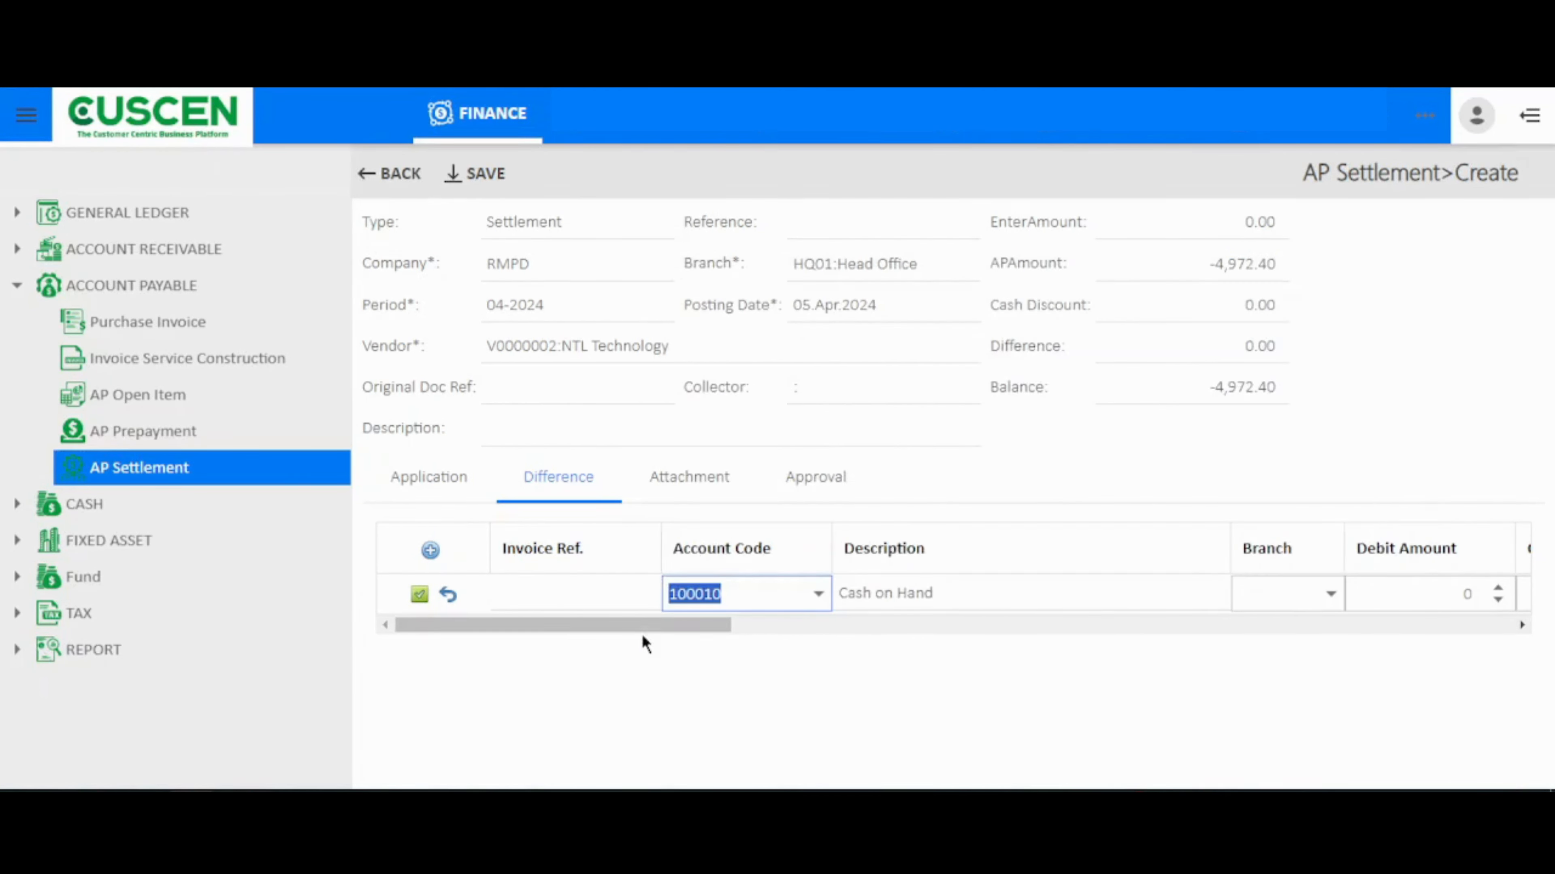
left_click_drag(642, 631, 709, 631)
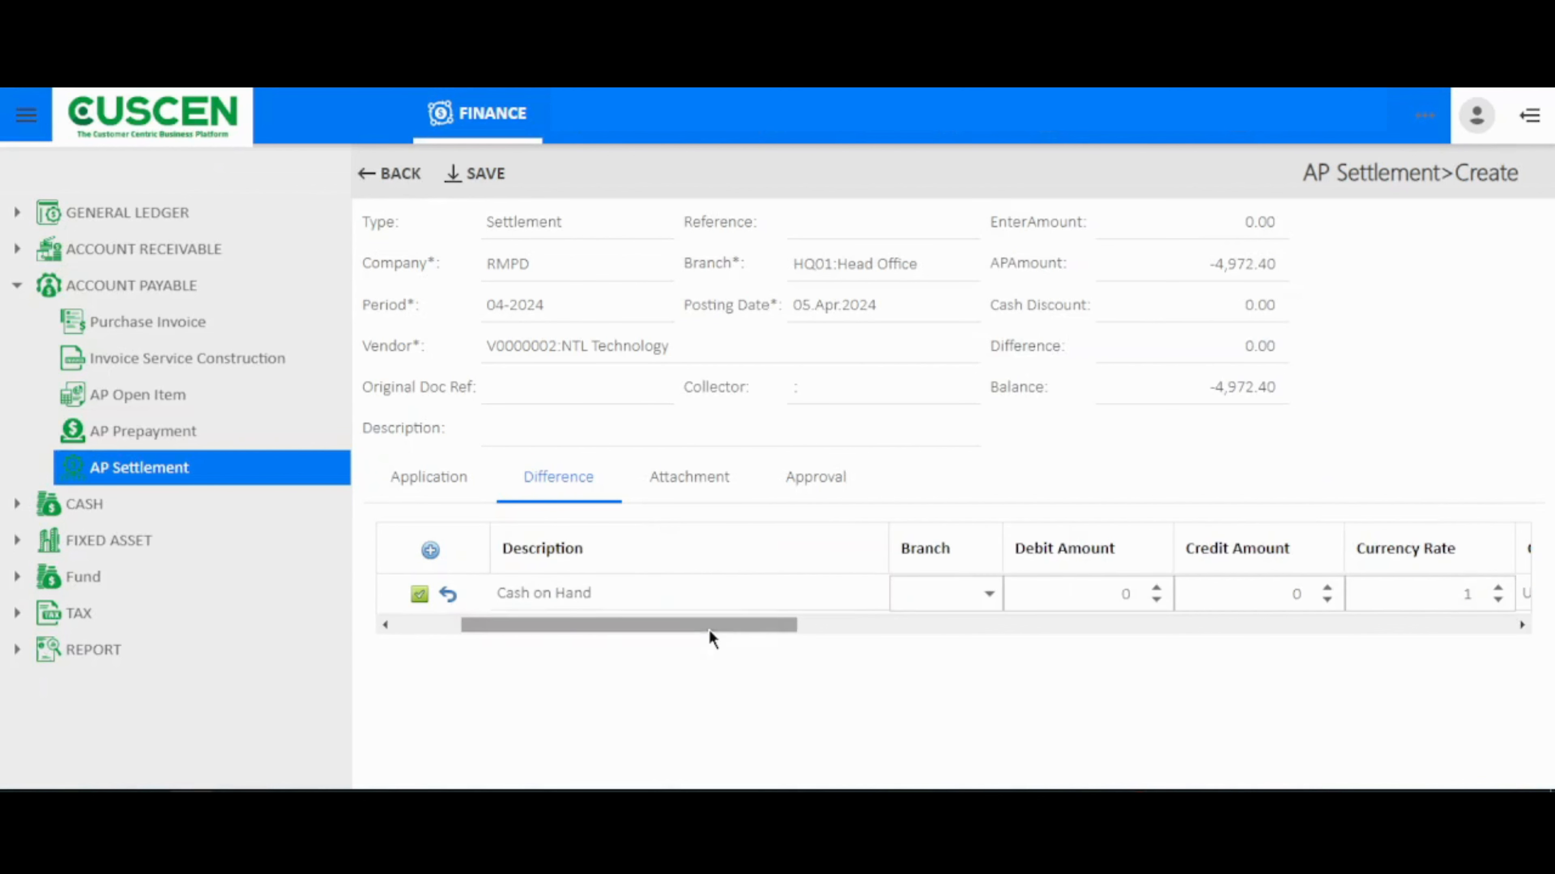
left_click(977, 603)
left_click(1006, 392)
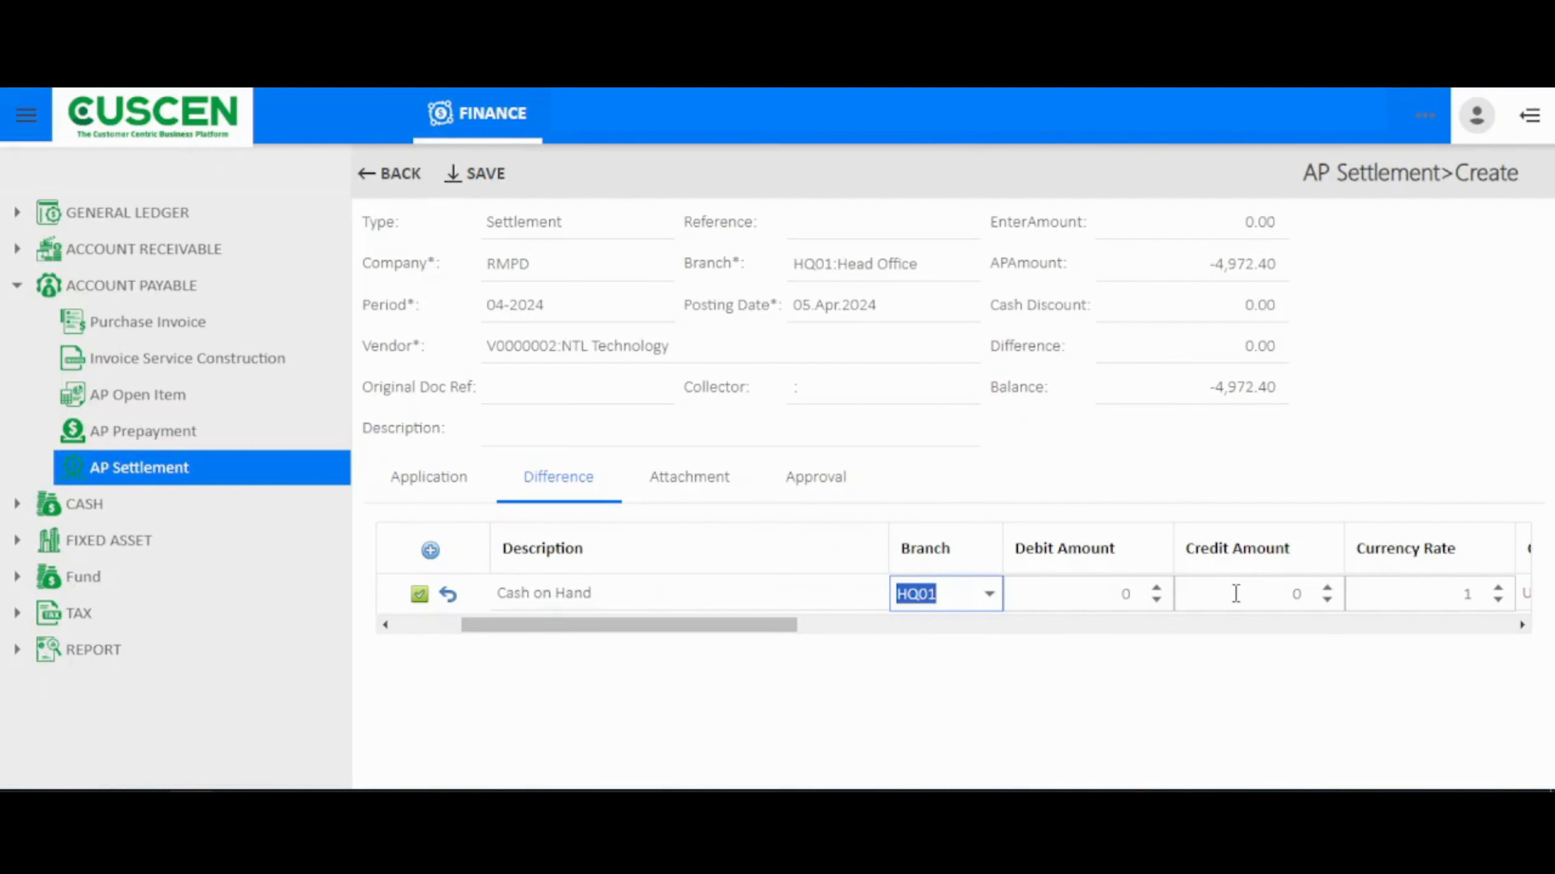
Copy the settlement's balance amount, 4972.4, into the Cash on Hand line's credit amount and save the line
double_click(1253, 382)
key("ctrl+c")
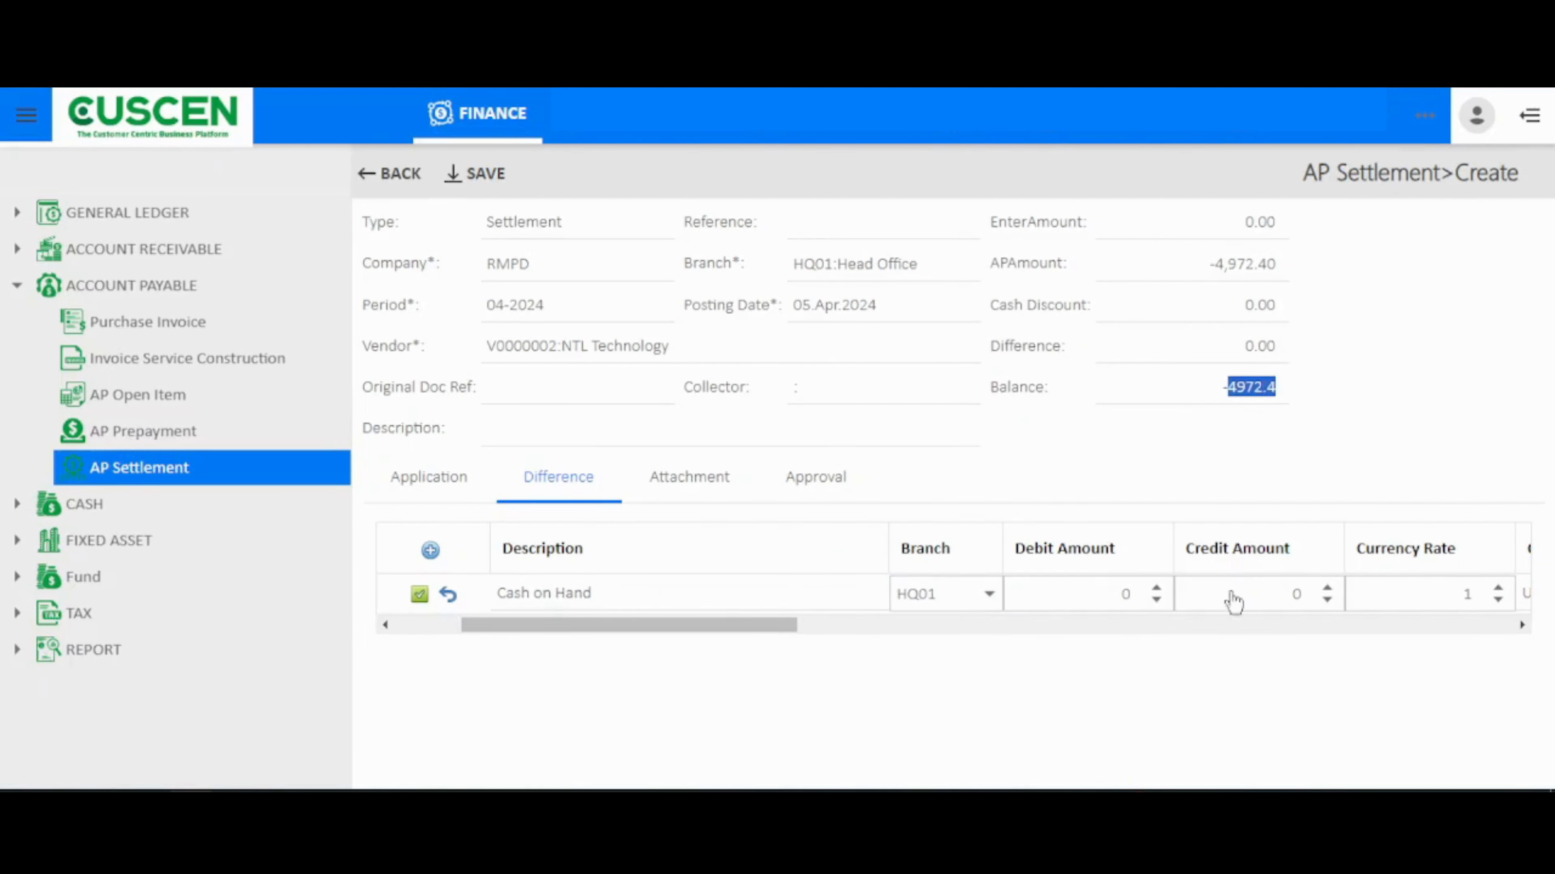
left_click(1245, 591)
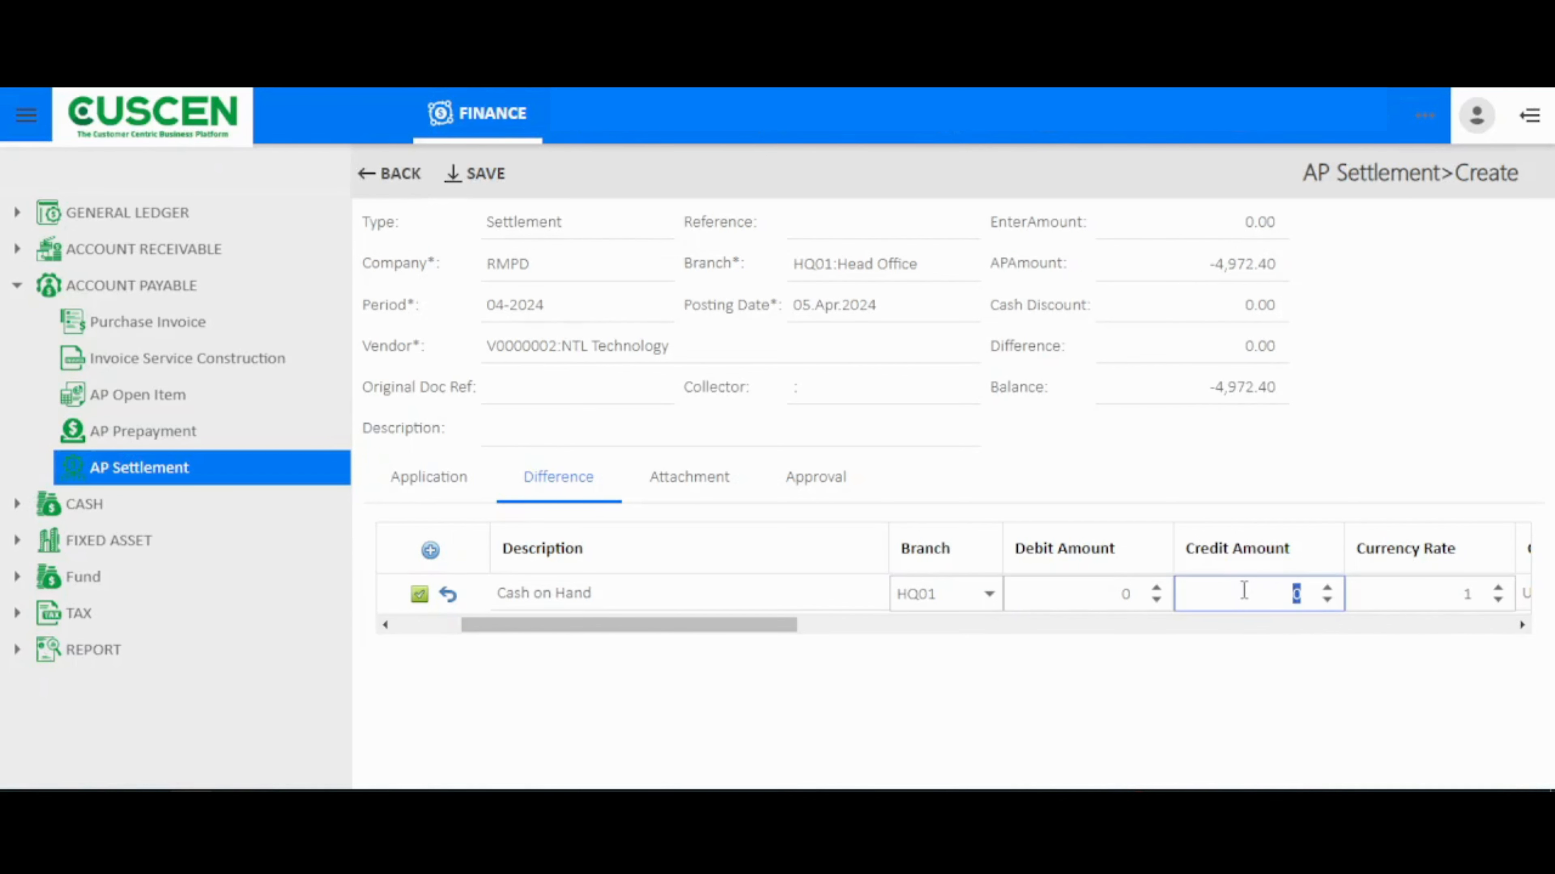
key("ctrl+v")
left_click(419, 594)
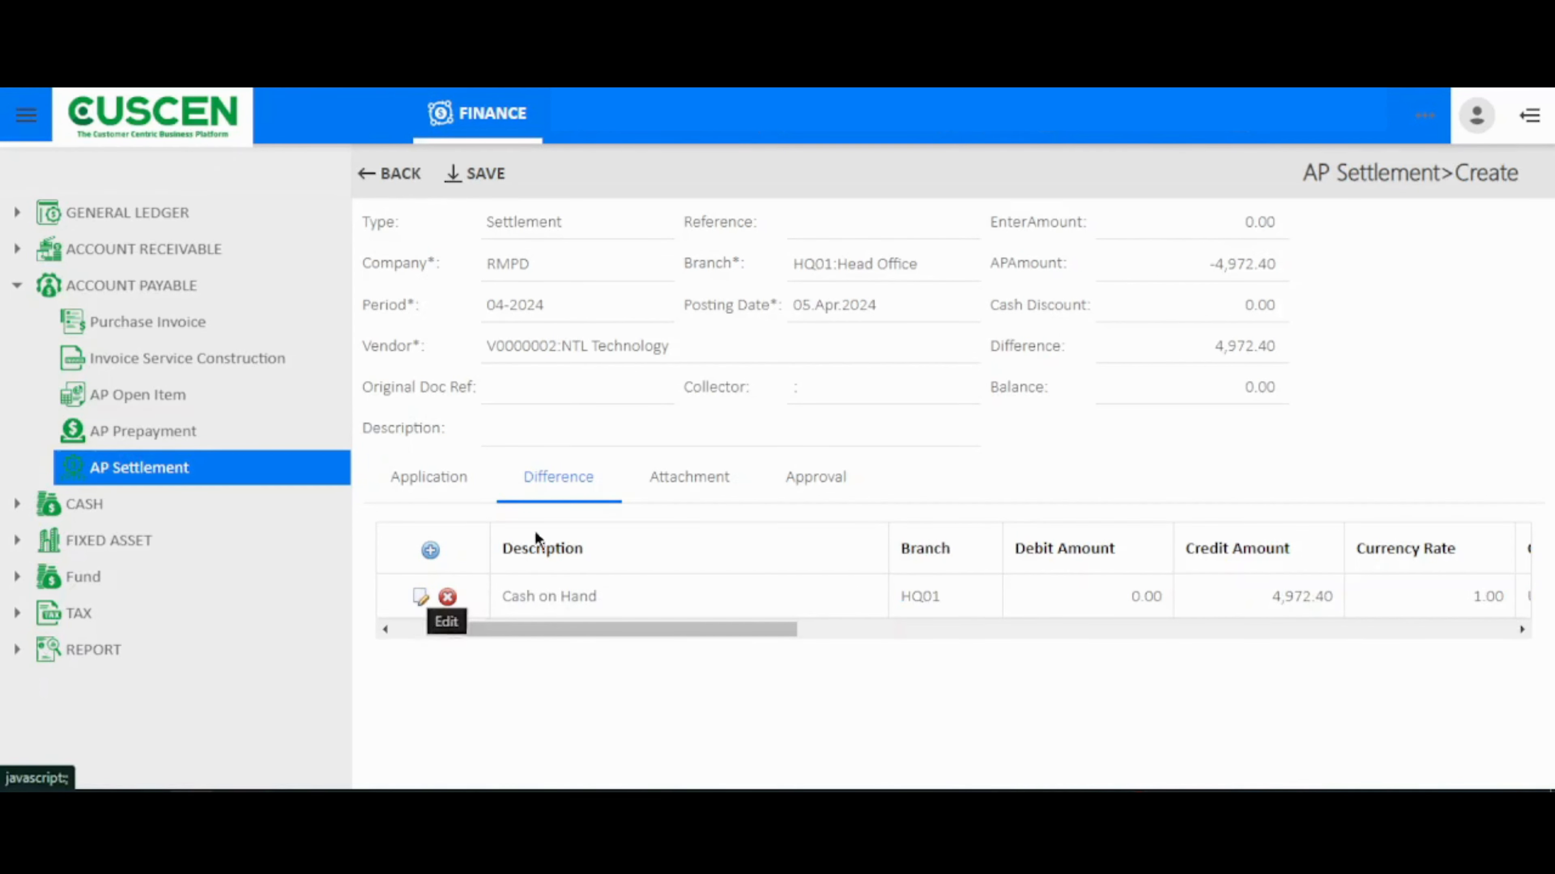
Check the settlement's balance, save the settlement, and open the saved document to review its item lines
left_click_drag(1247, 390, 1324, 377)
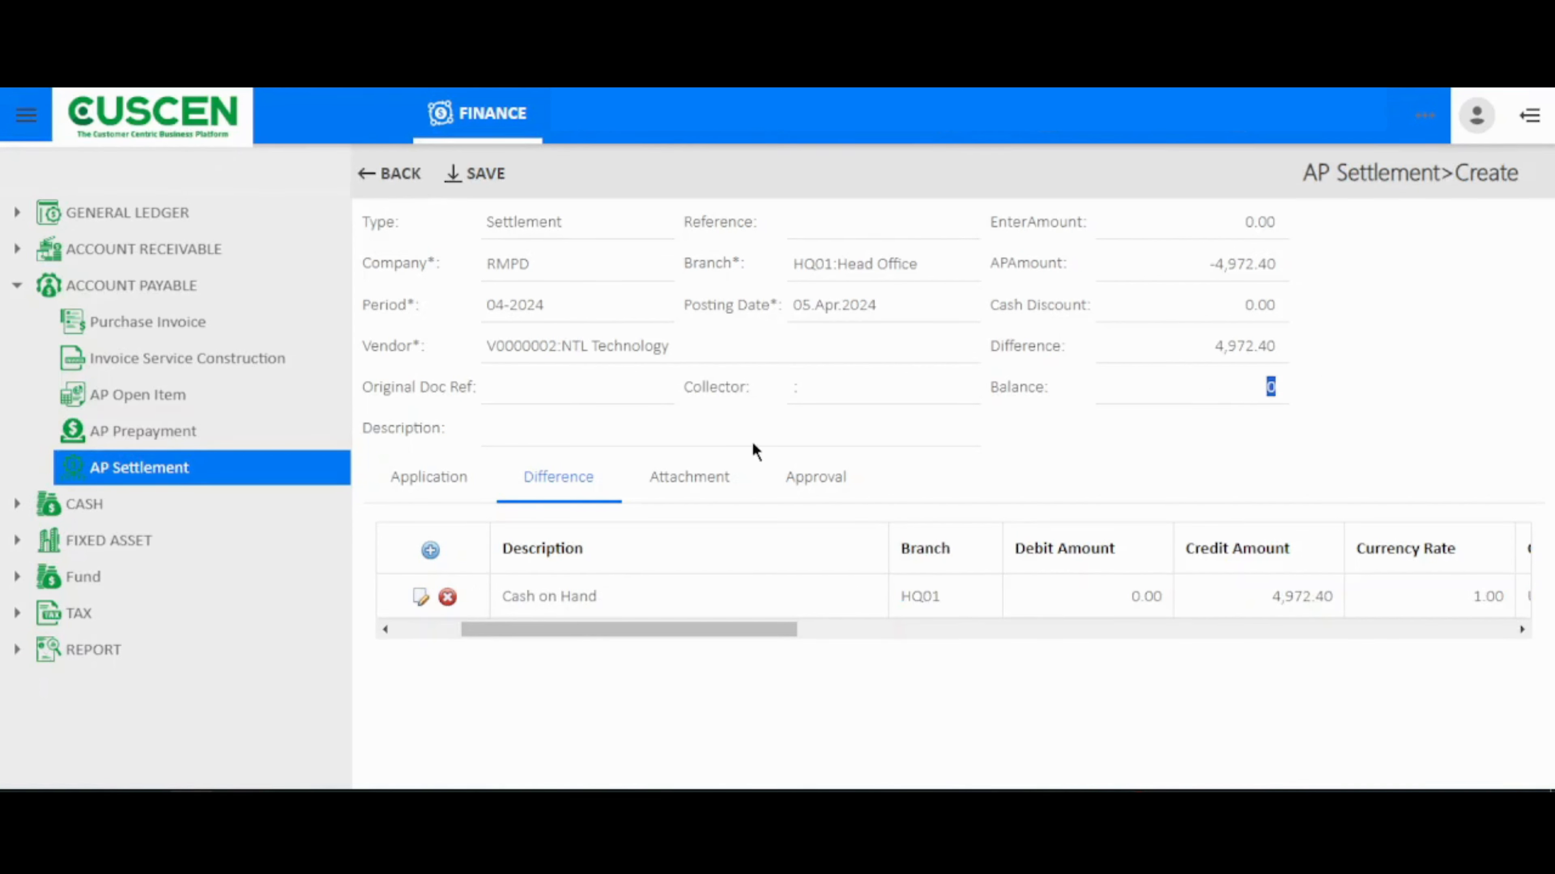
left_click(483, 176)
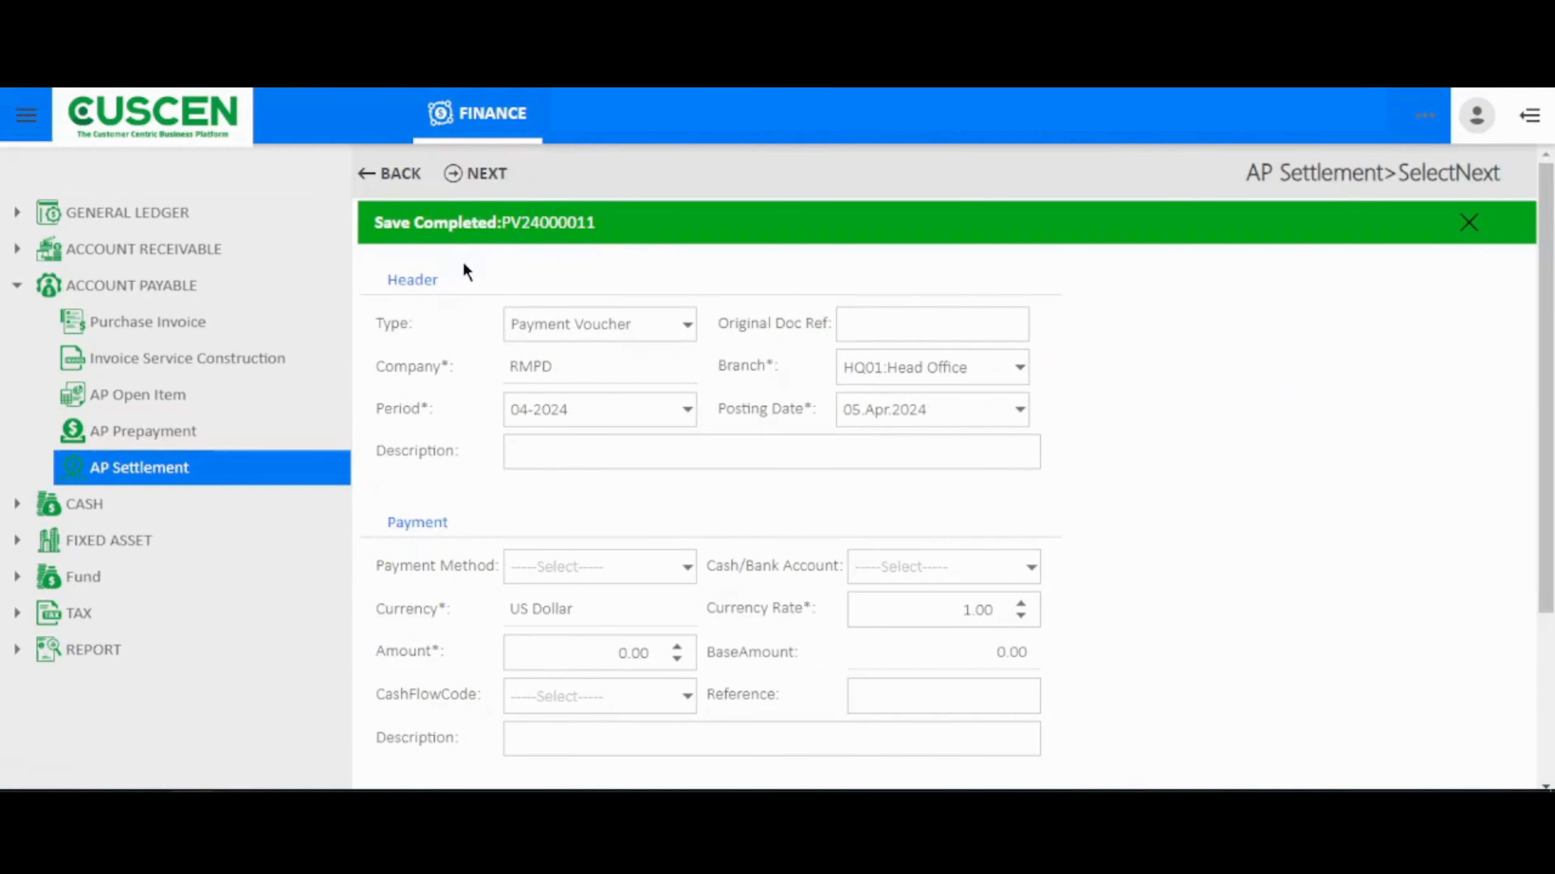
left_click(572, 225)
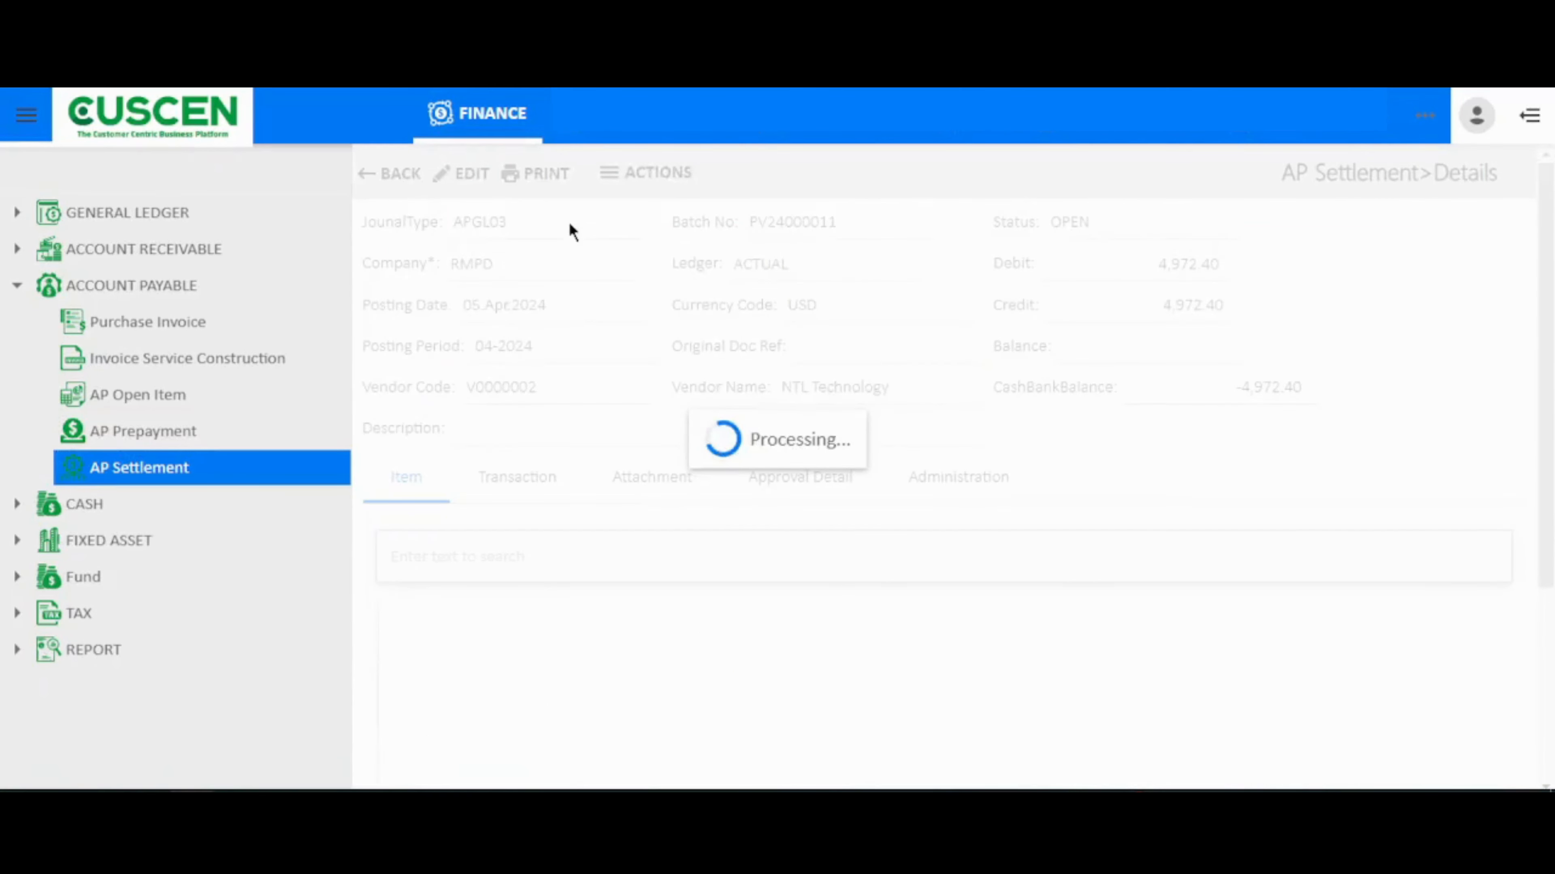
scroll(574, 541, "down", 5)
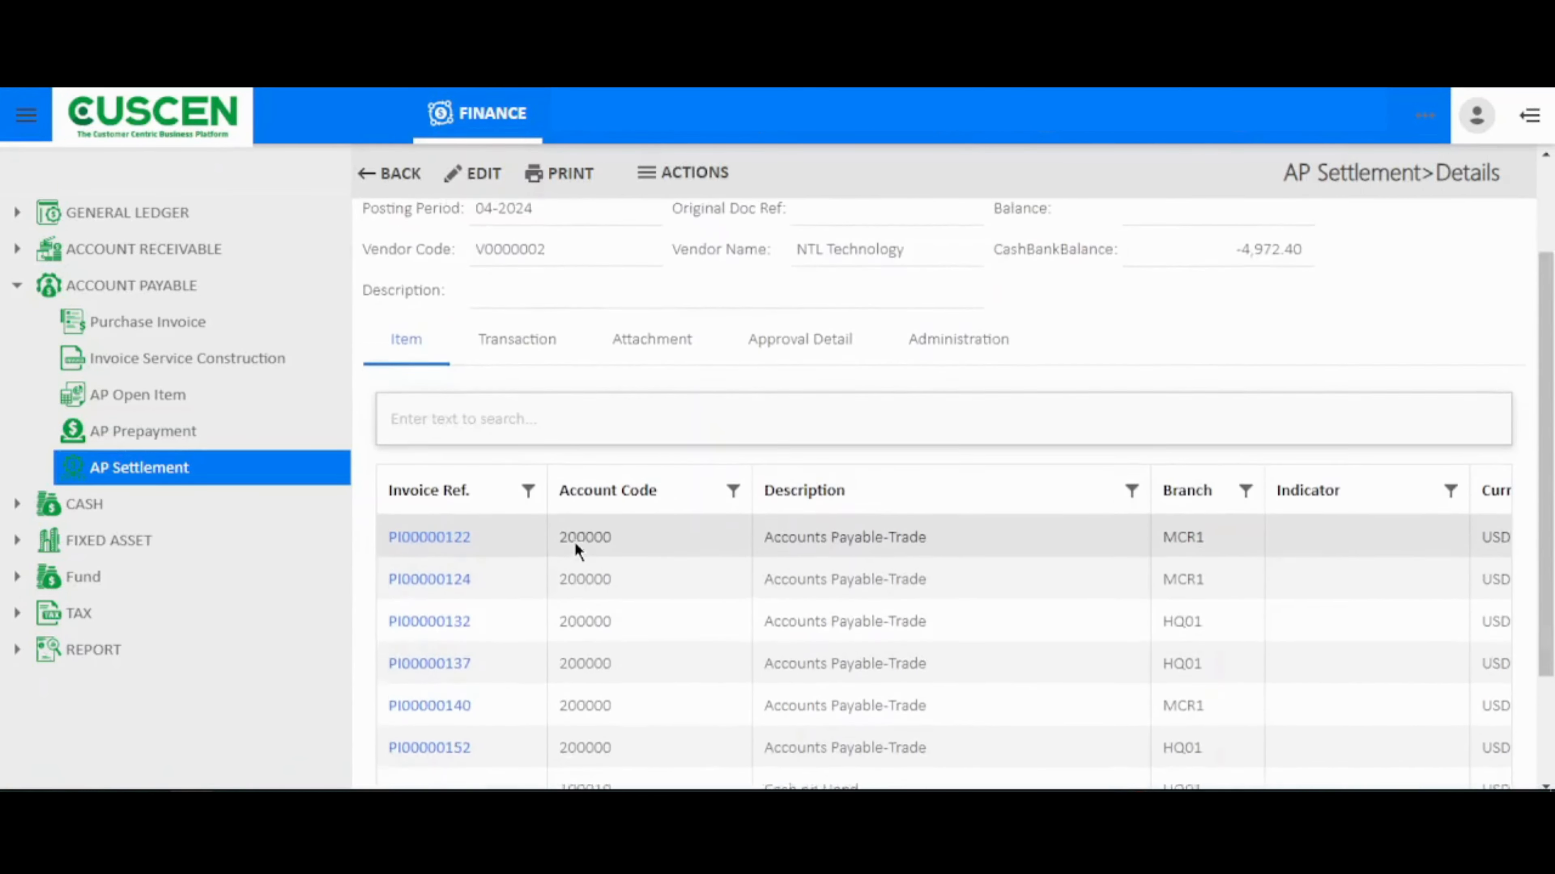
scroll(575, 542, "up", 1)
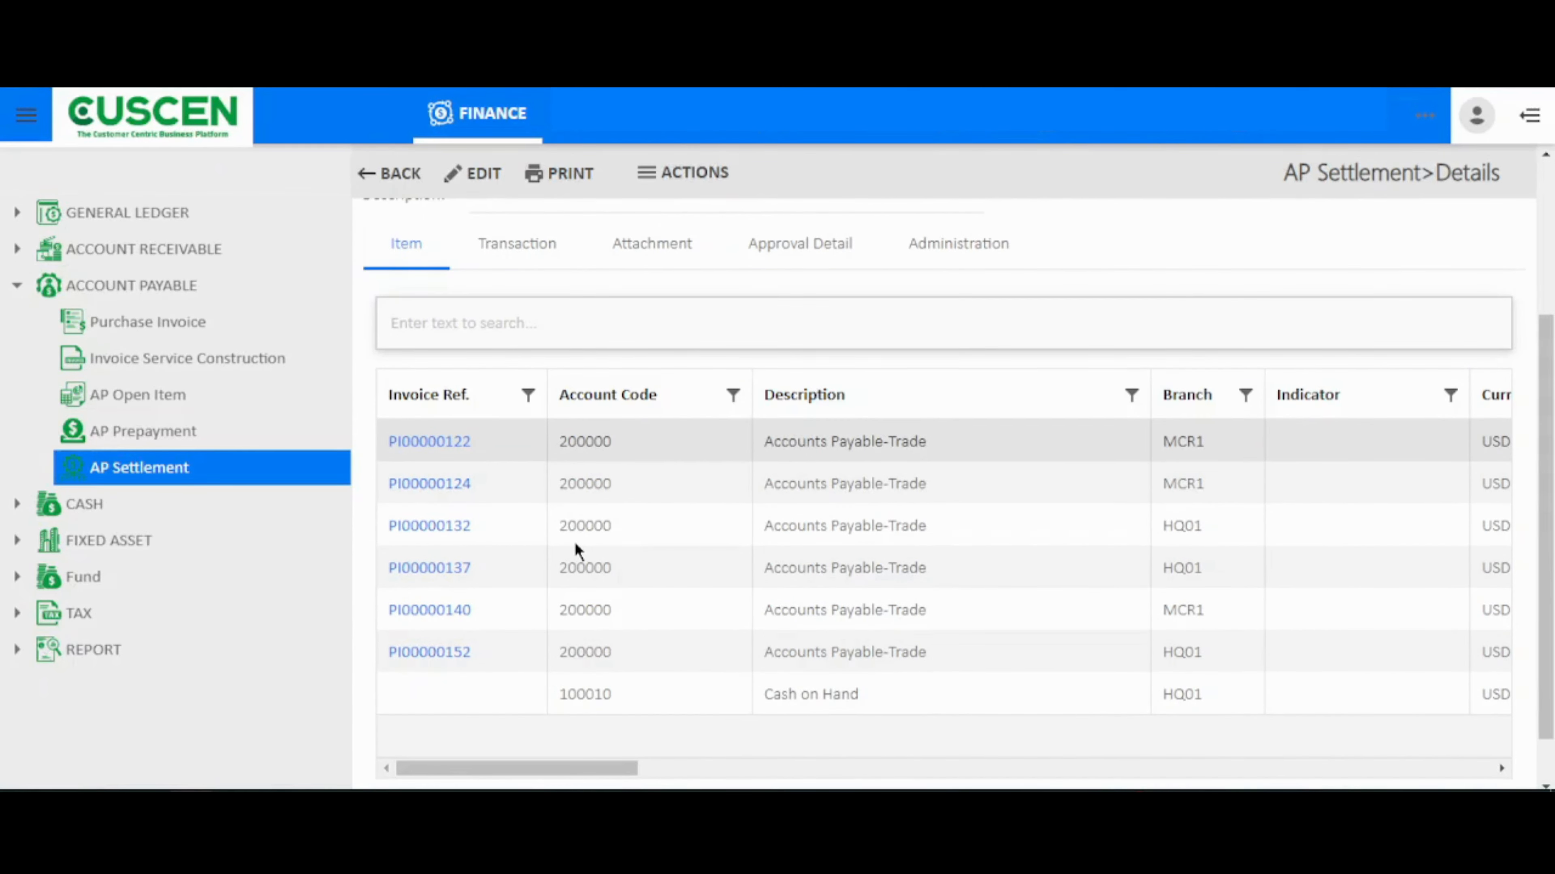
scroll(576, 545, "right", 3)
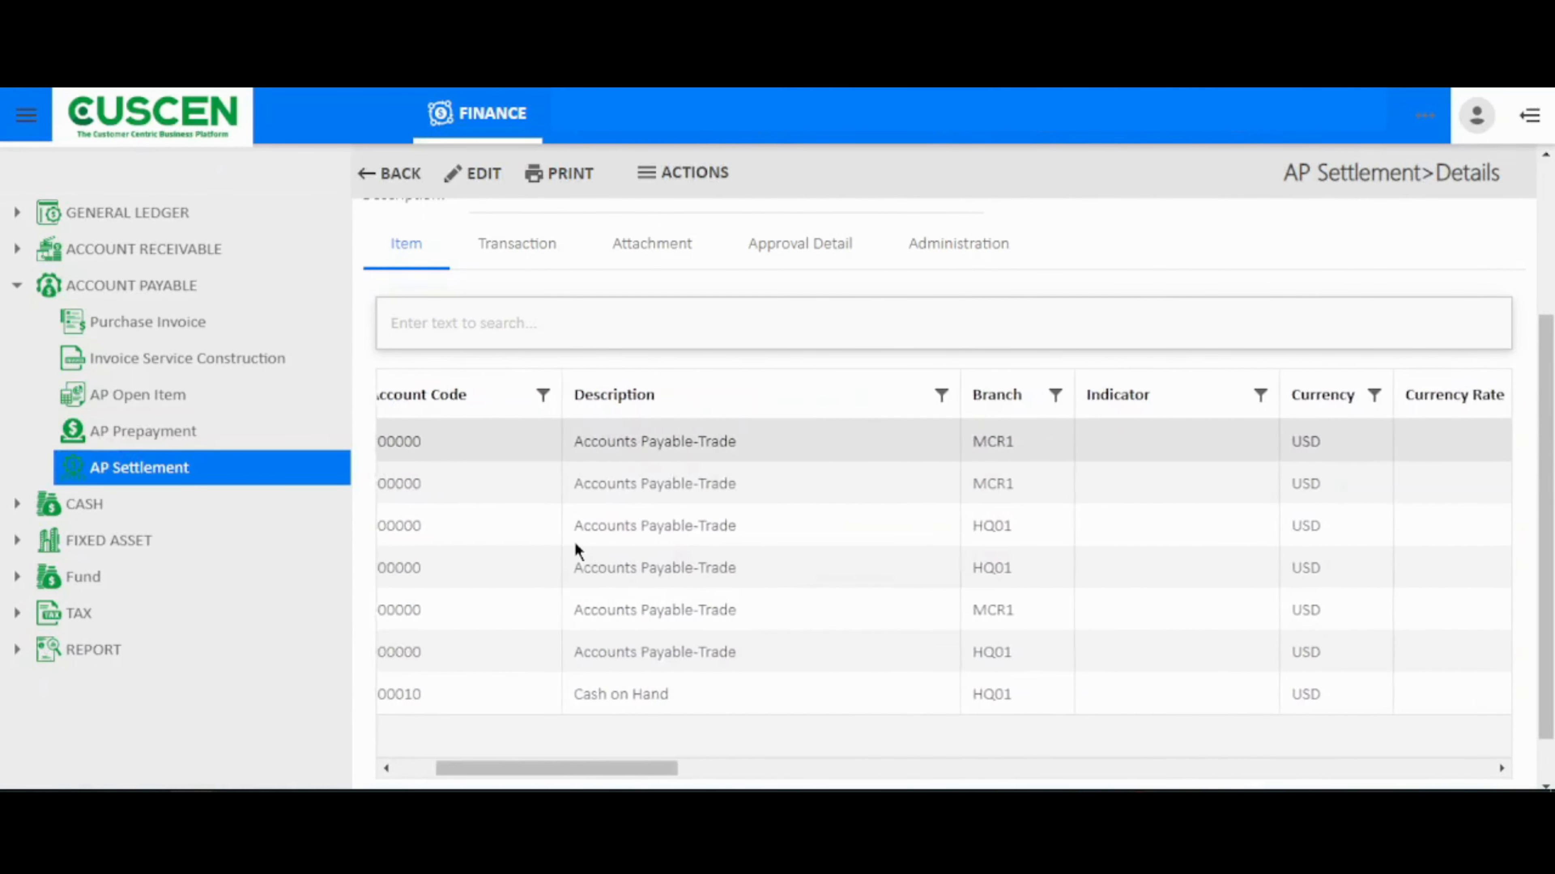
scroll(575, 544, "left", 3)
scroll(575, 544, "up", 4)
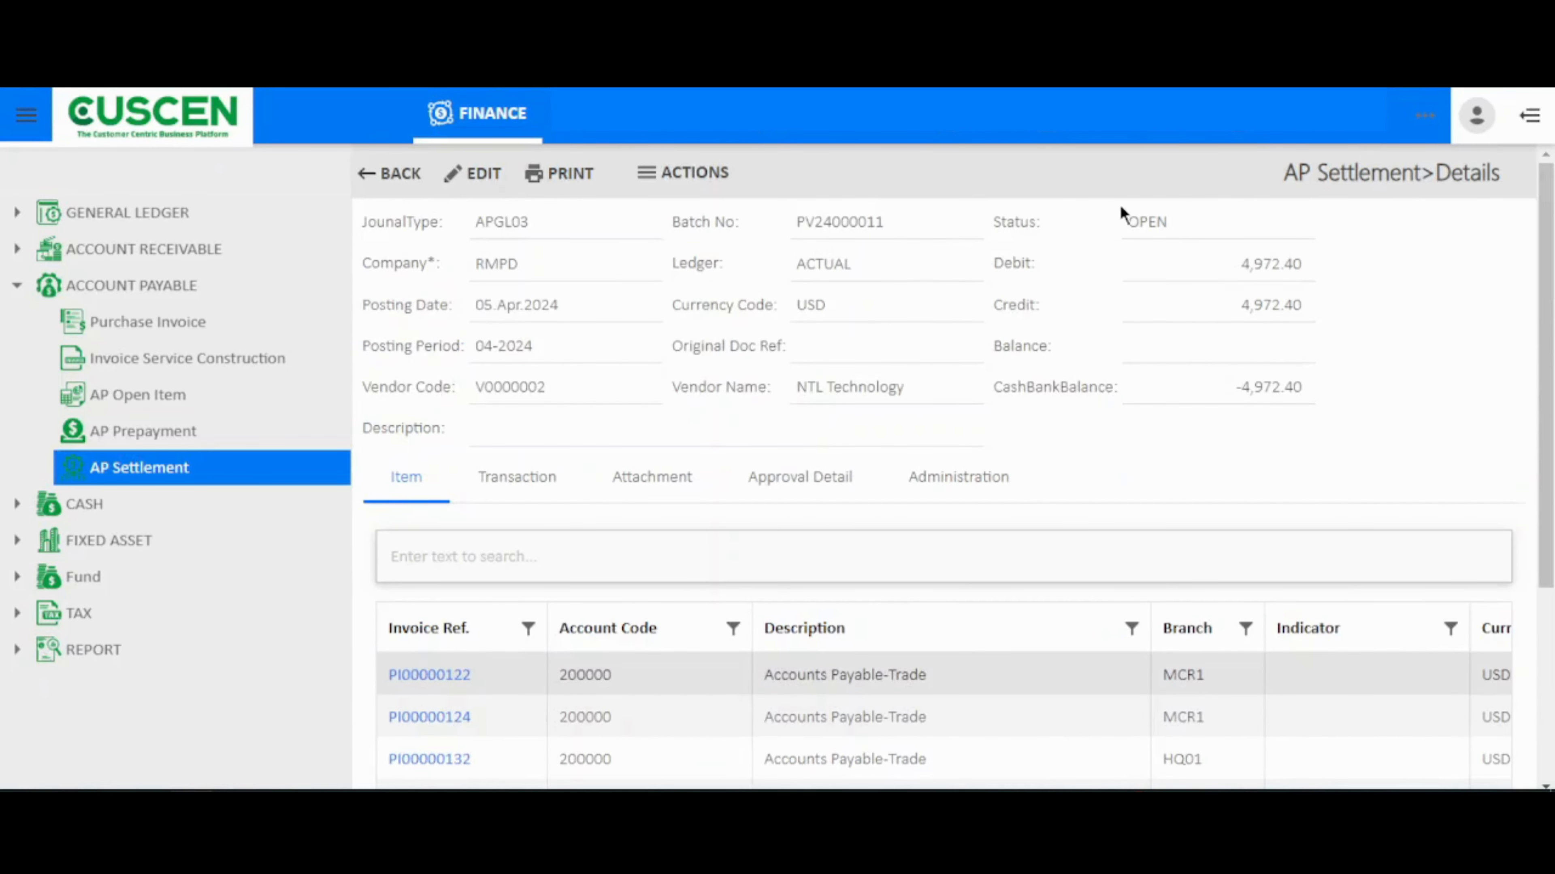
Check the saved settlement's status and request the document, confirming the request
left_click_drag(1188, 222, 1090, 231)
left_click(670, 173)
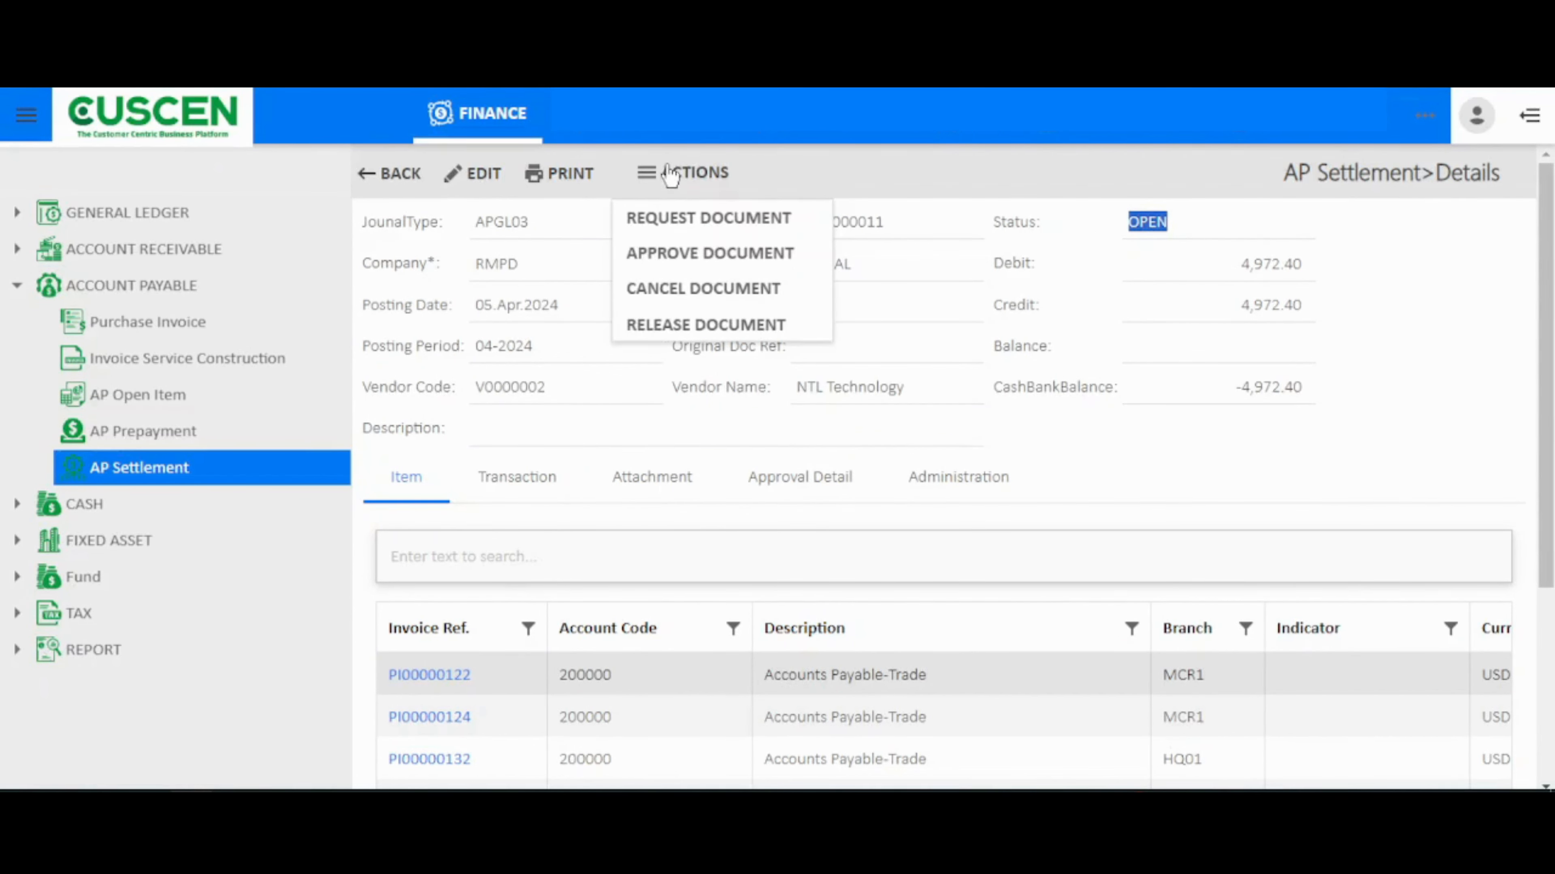
left_click(685, 232)
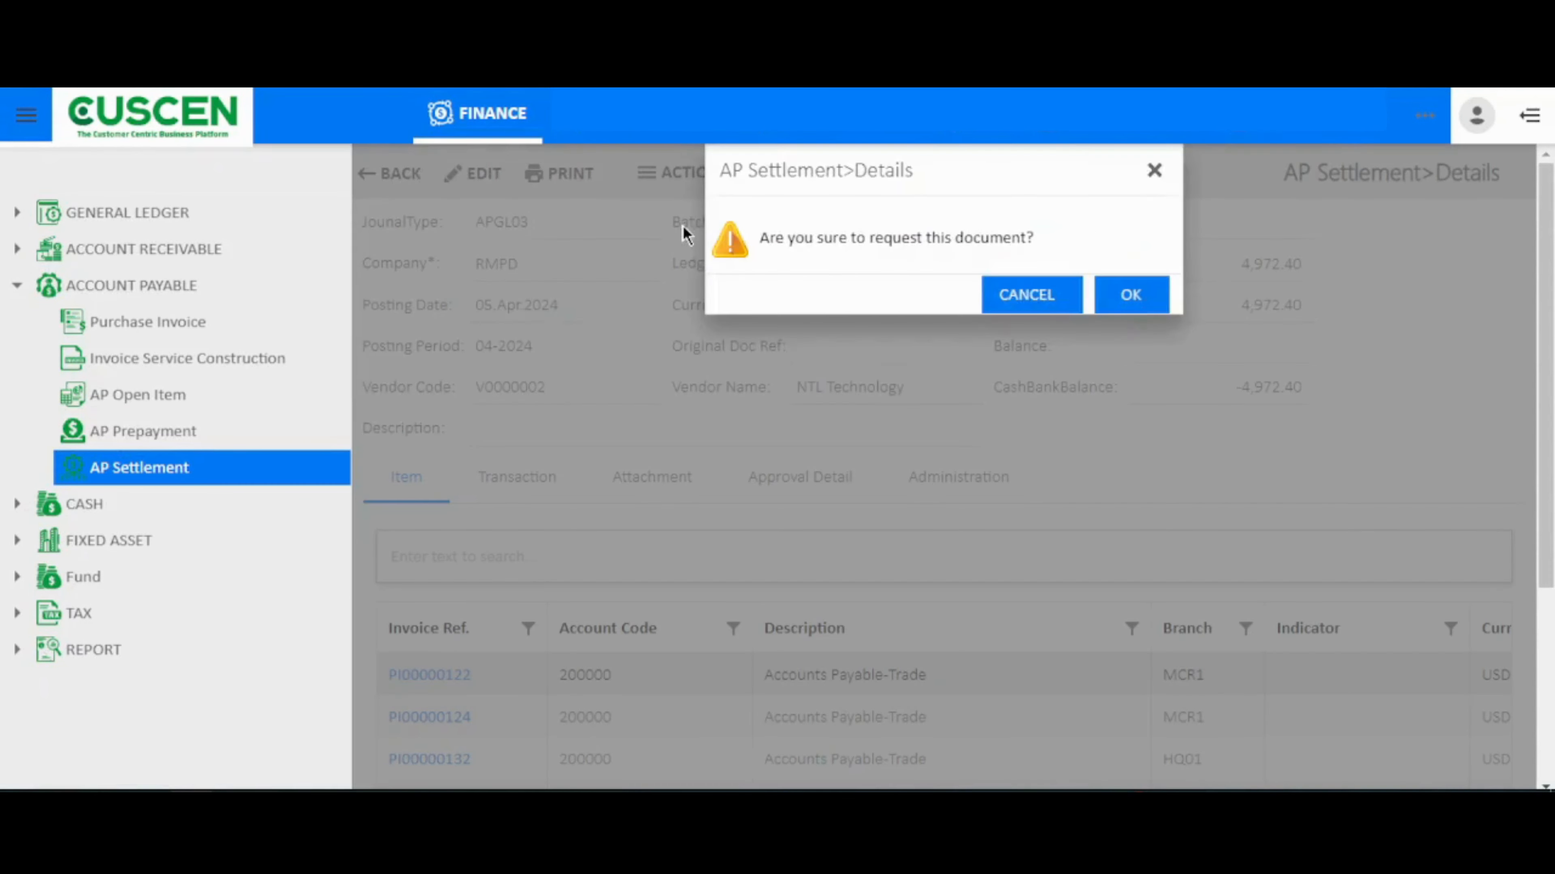
left_click(1132, 296)
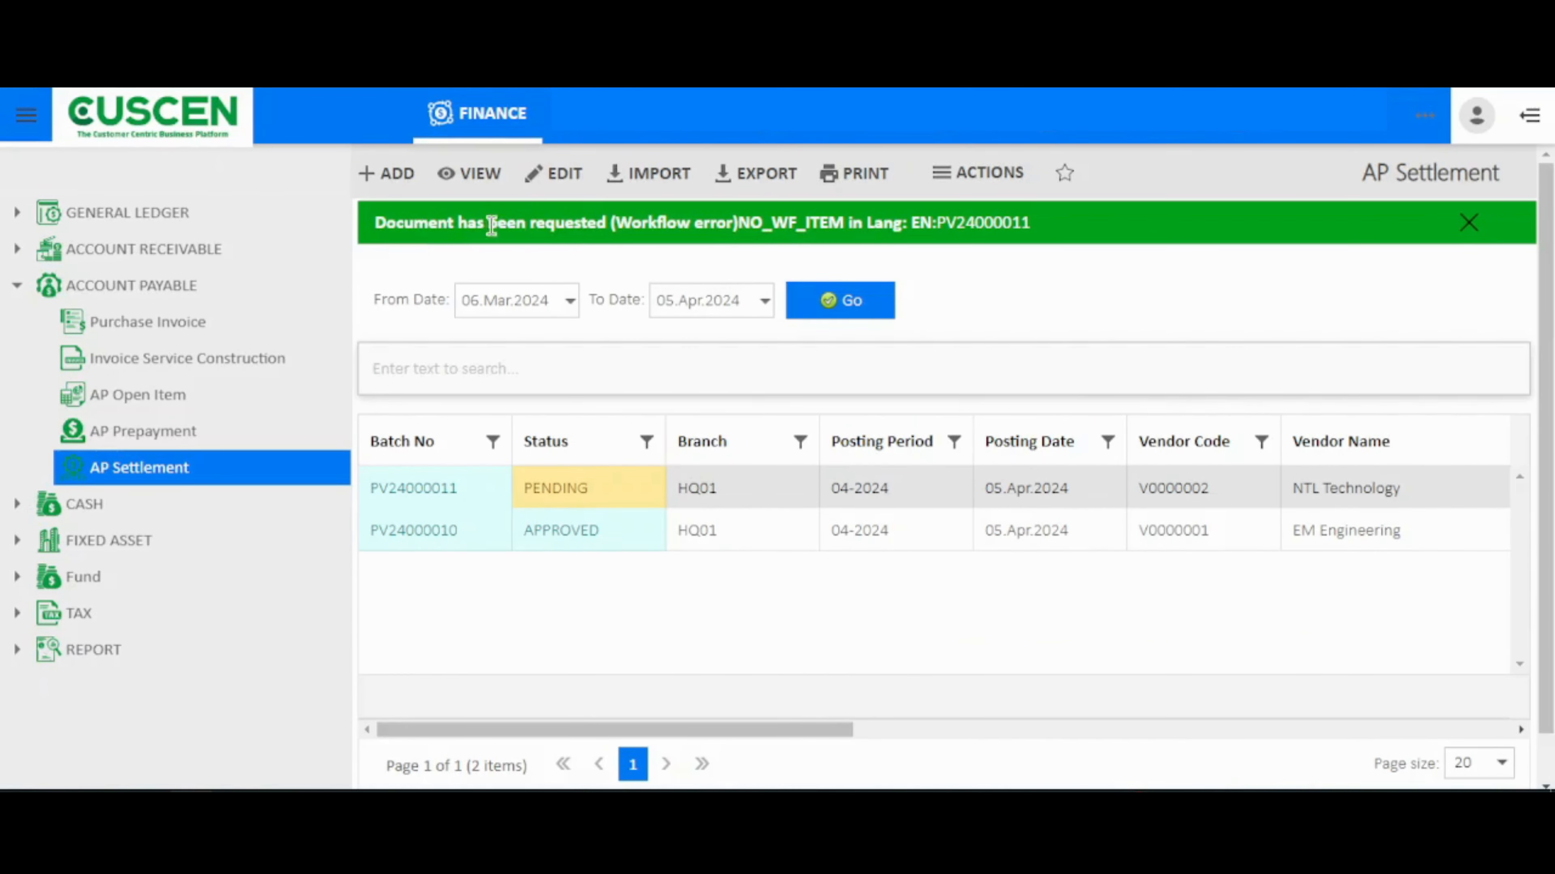
Reopen the requested settlement, check its status, and approve the document, confirming the approval
left_click(943, 230)
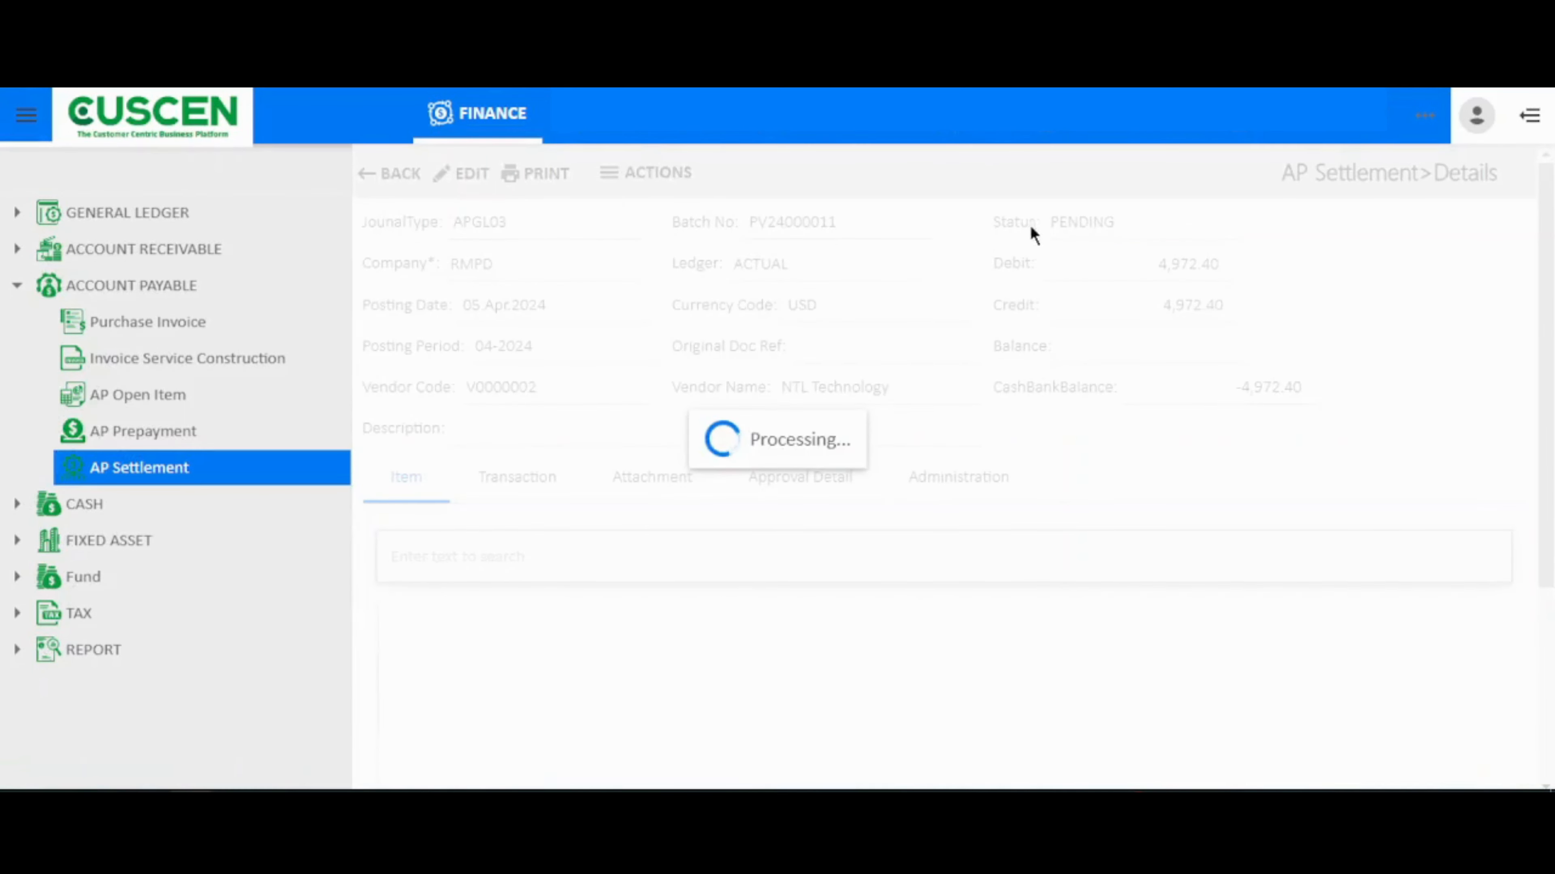
left_click_drag(1208, 228, 1132, 224)
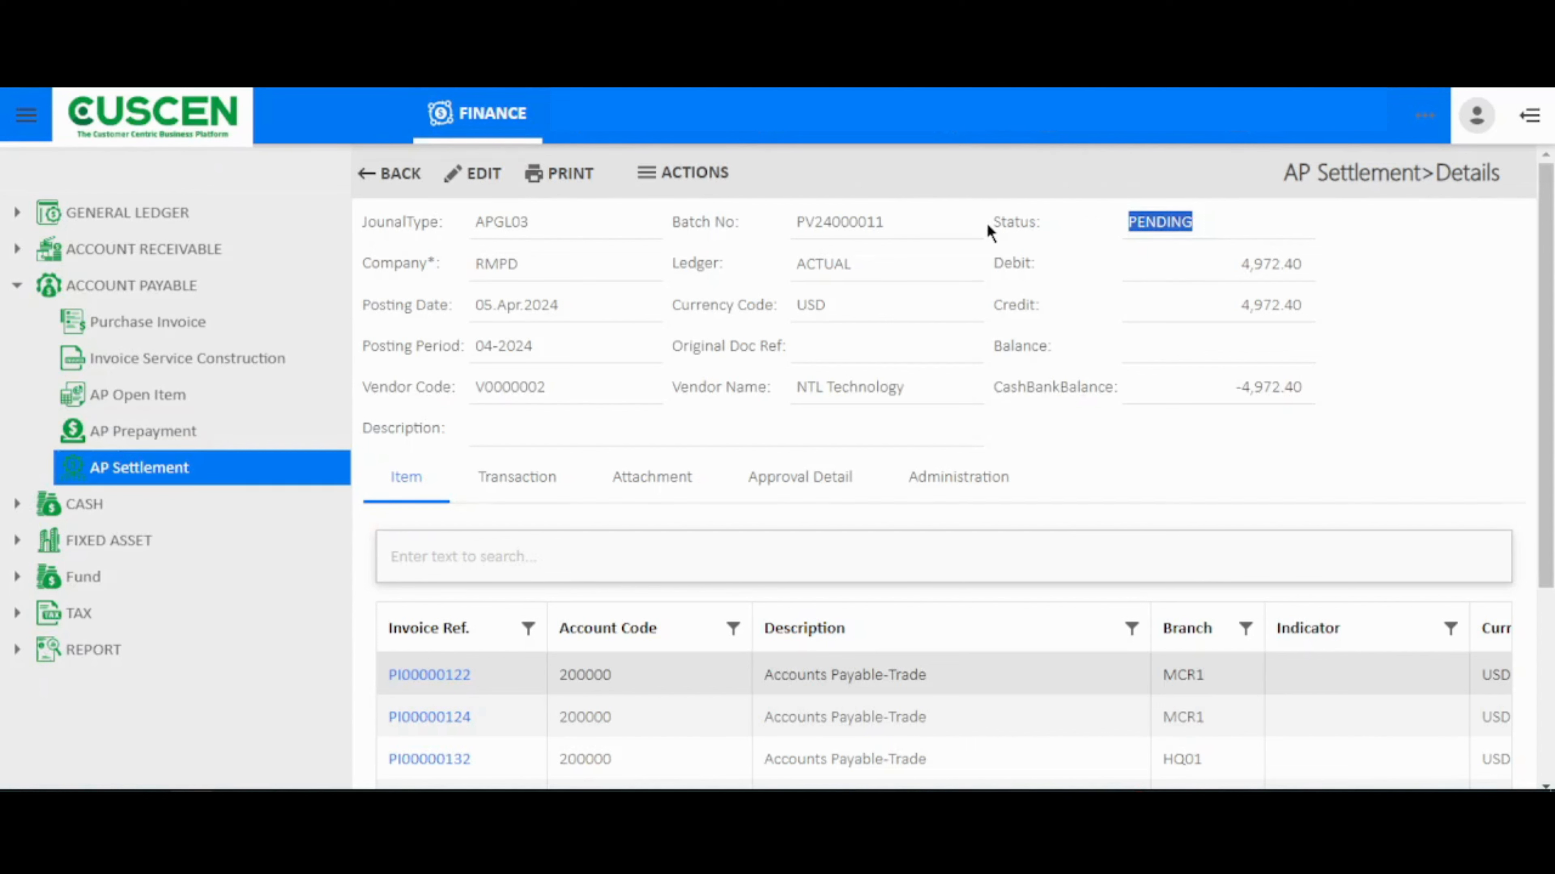
left_click(678, 183)
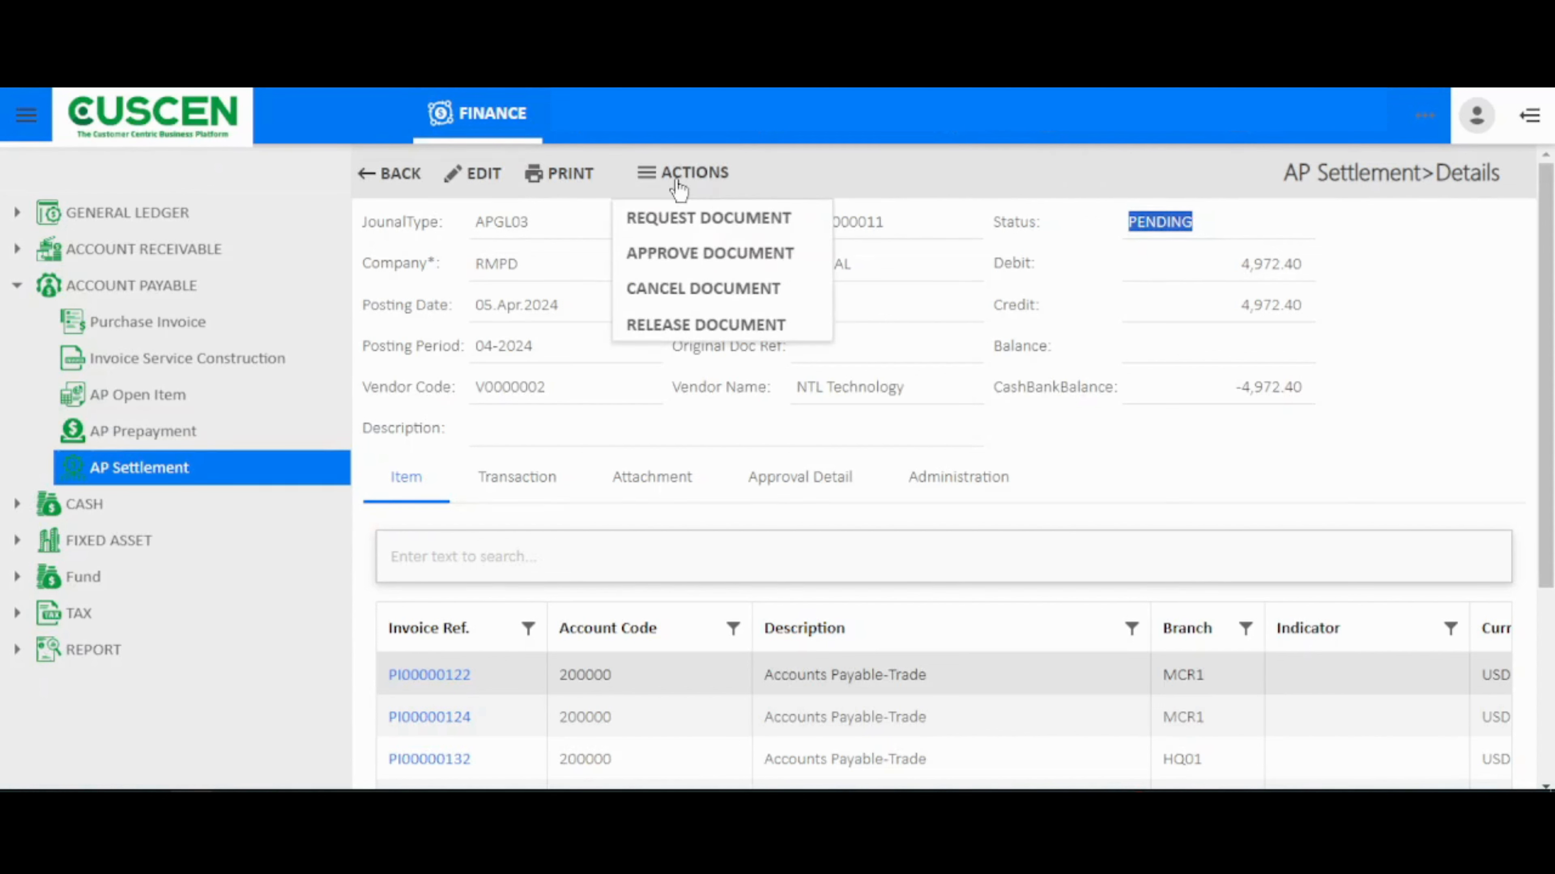
left_click(696, 259)
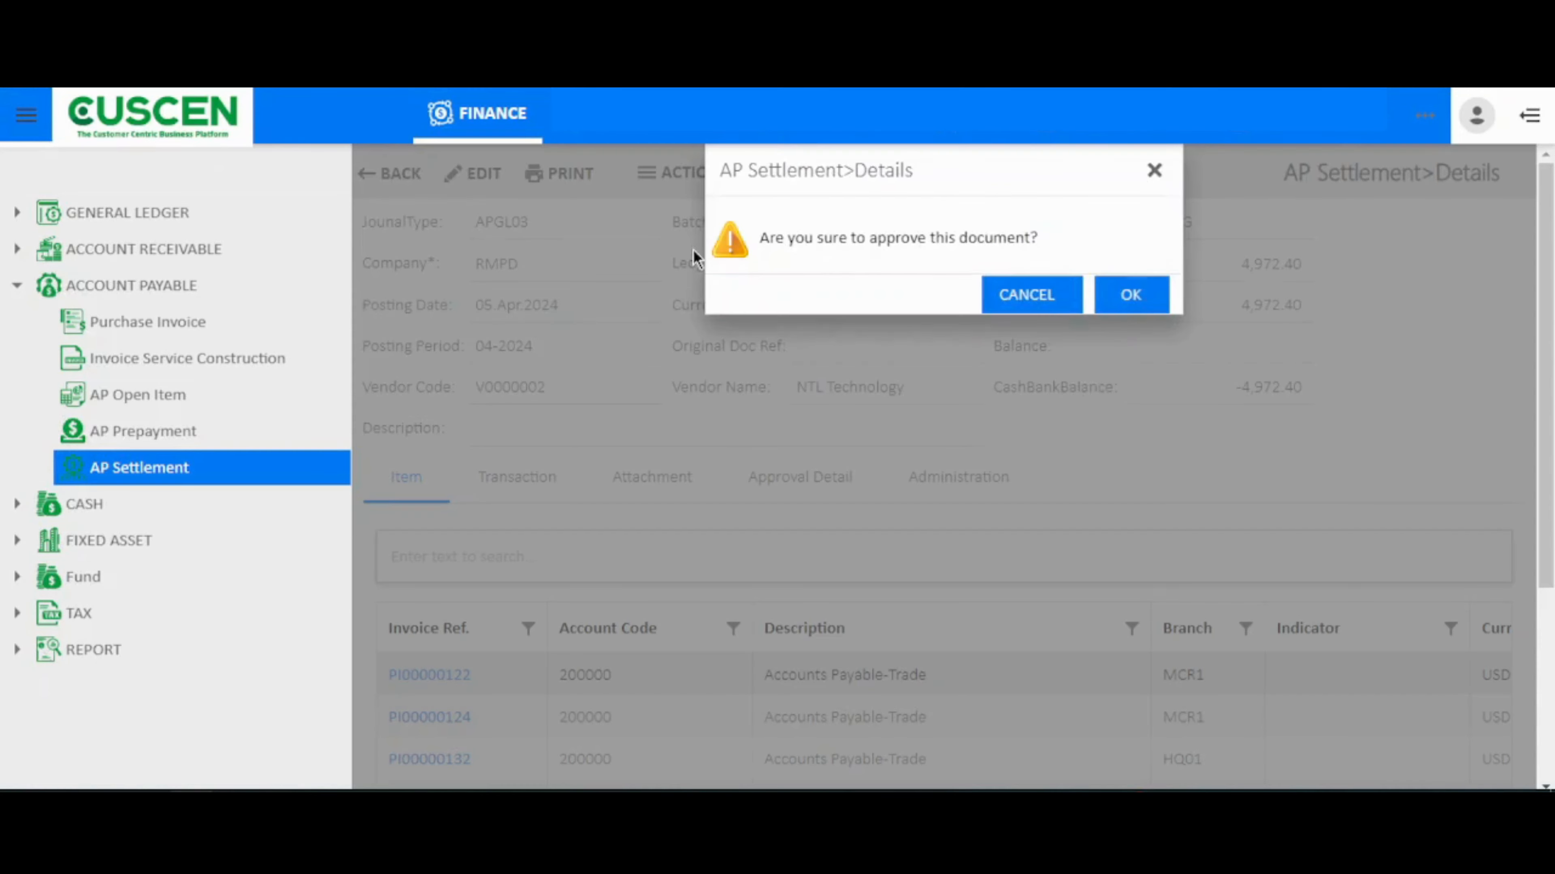
left_click(1128, 305)
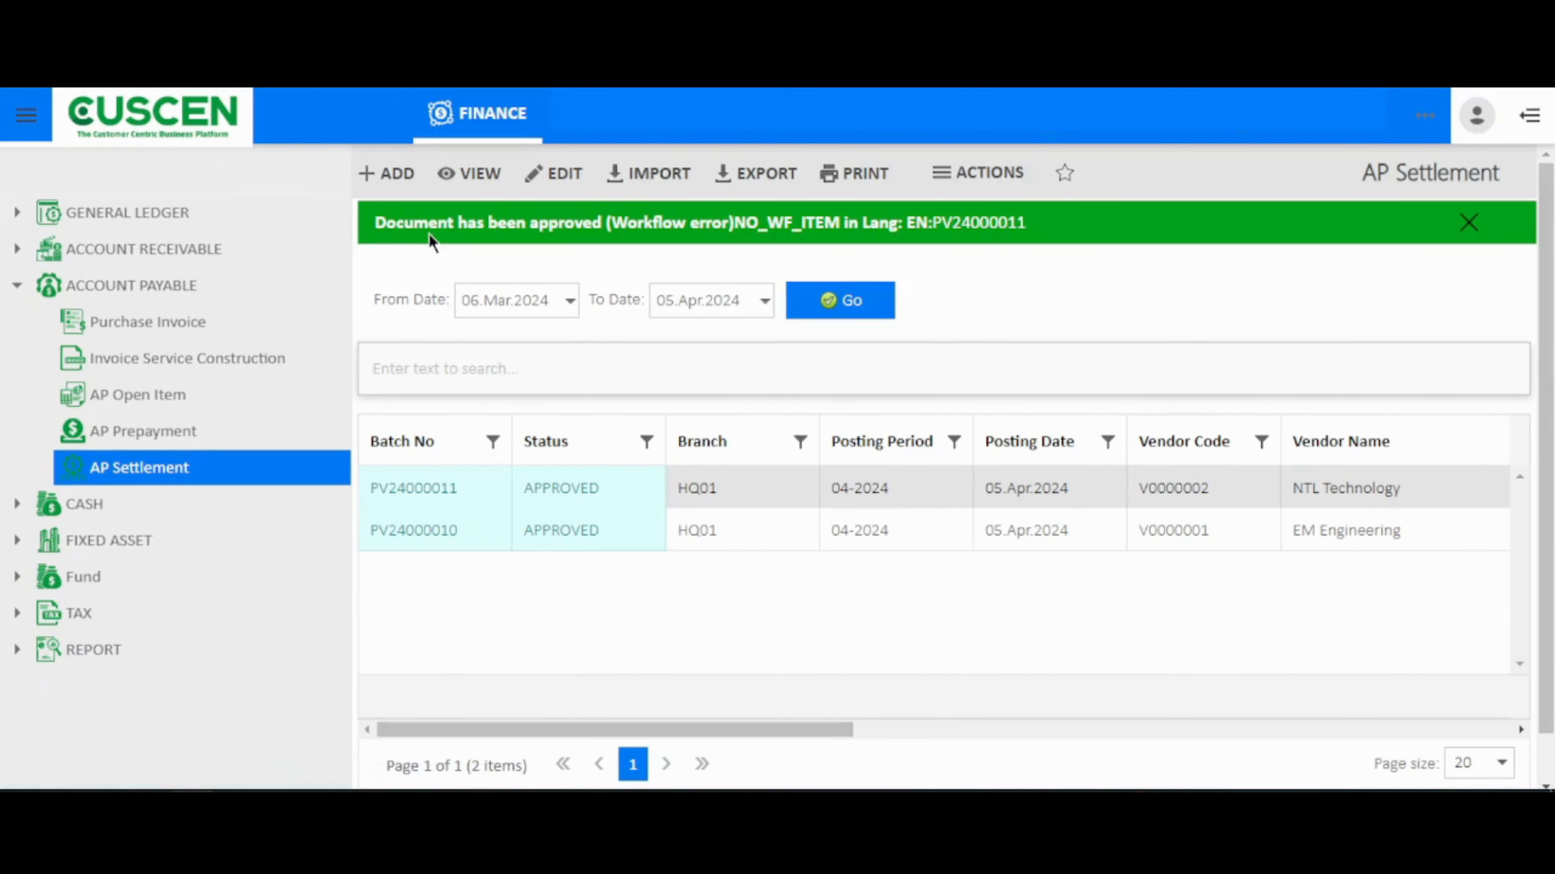
Open the approved NTL Technology settlement's details
left_click(971, 224)
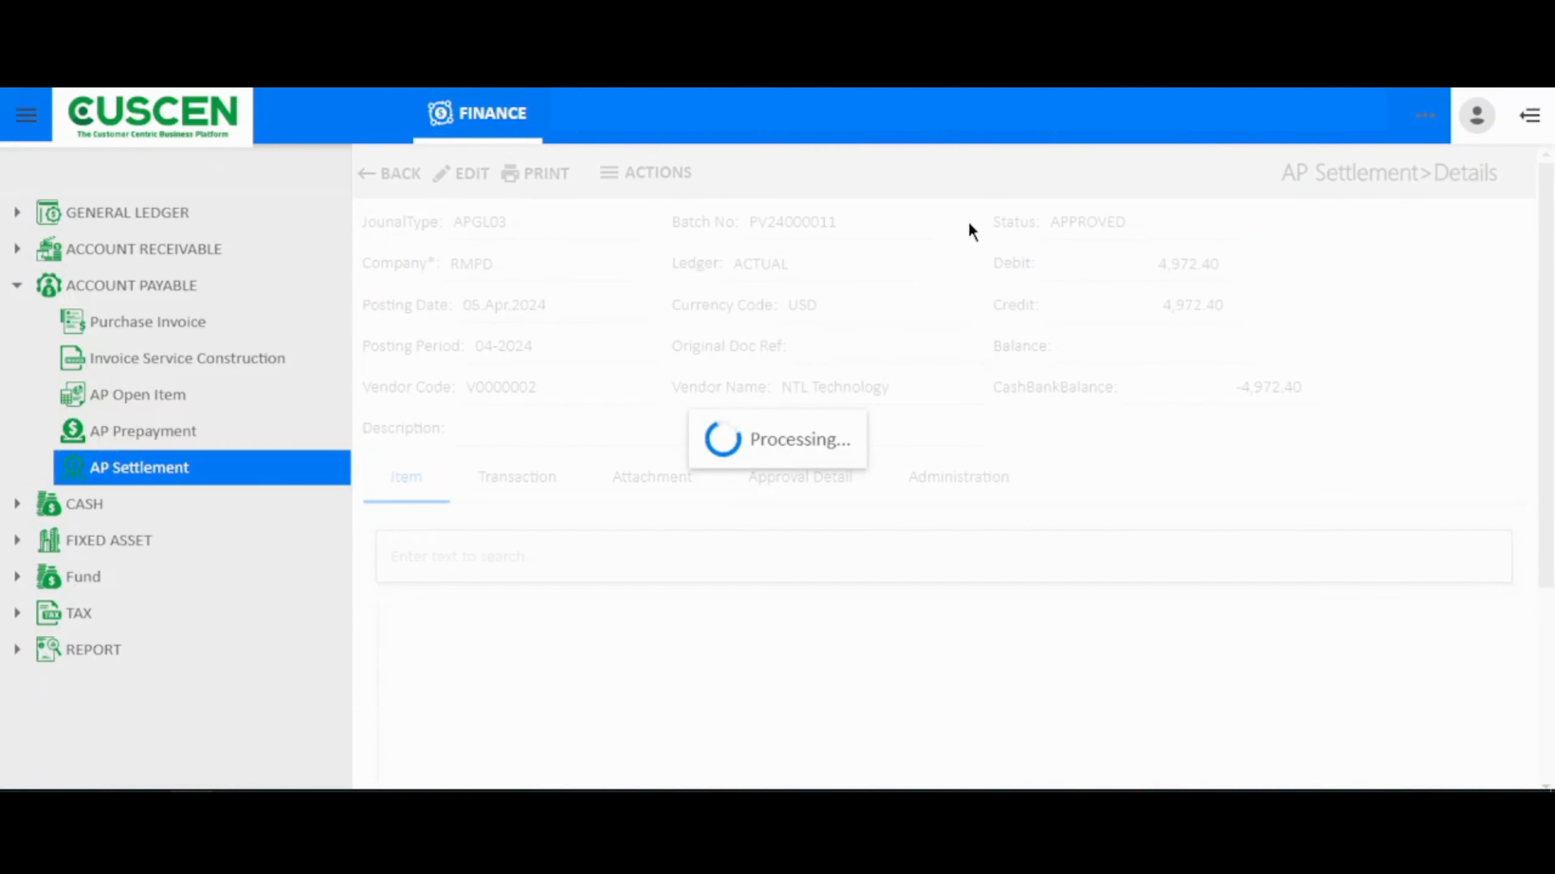